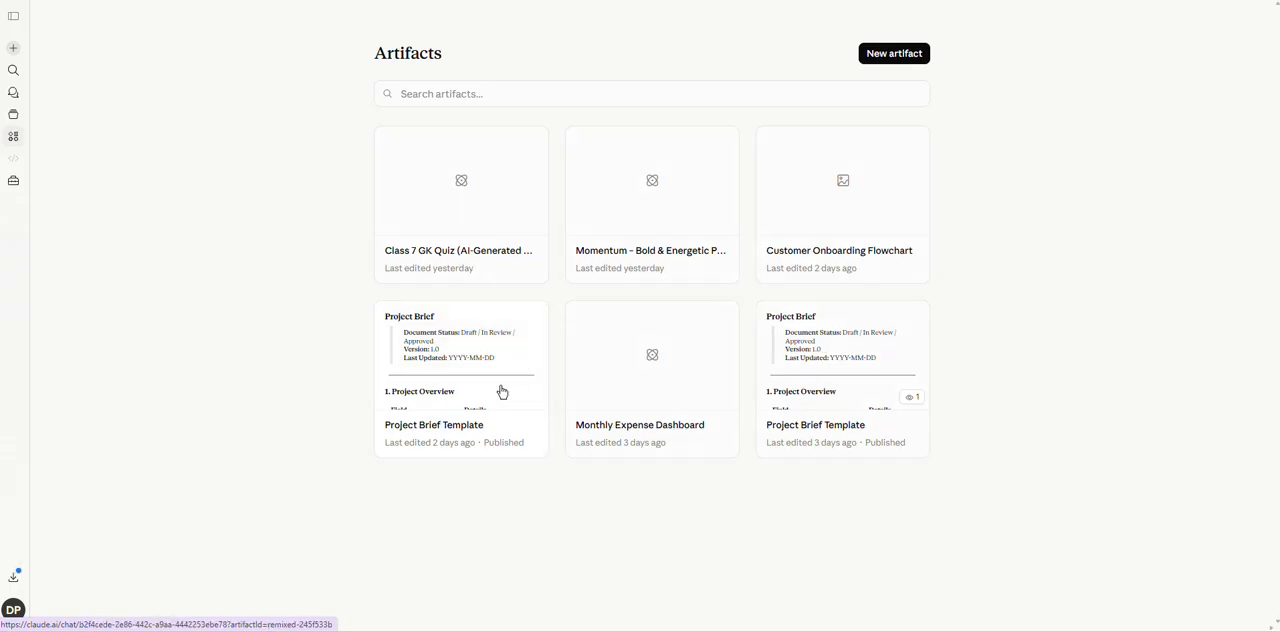
Look at the categories offered for a new artifact and return to the artifacts list.
click(882, 57)
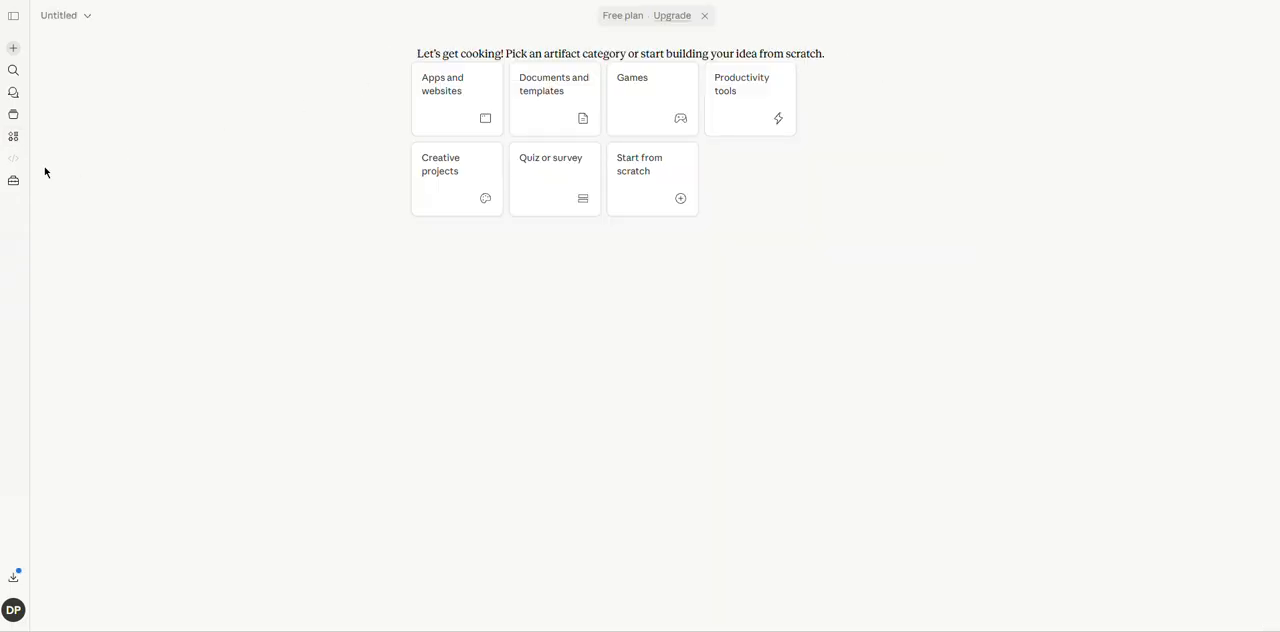
click(13, 139)
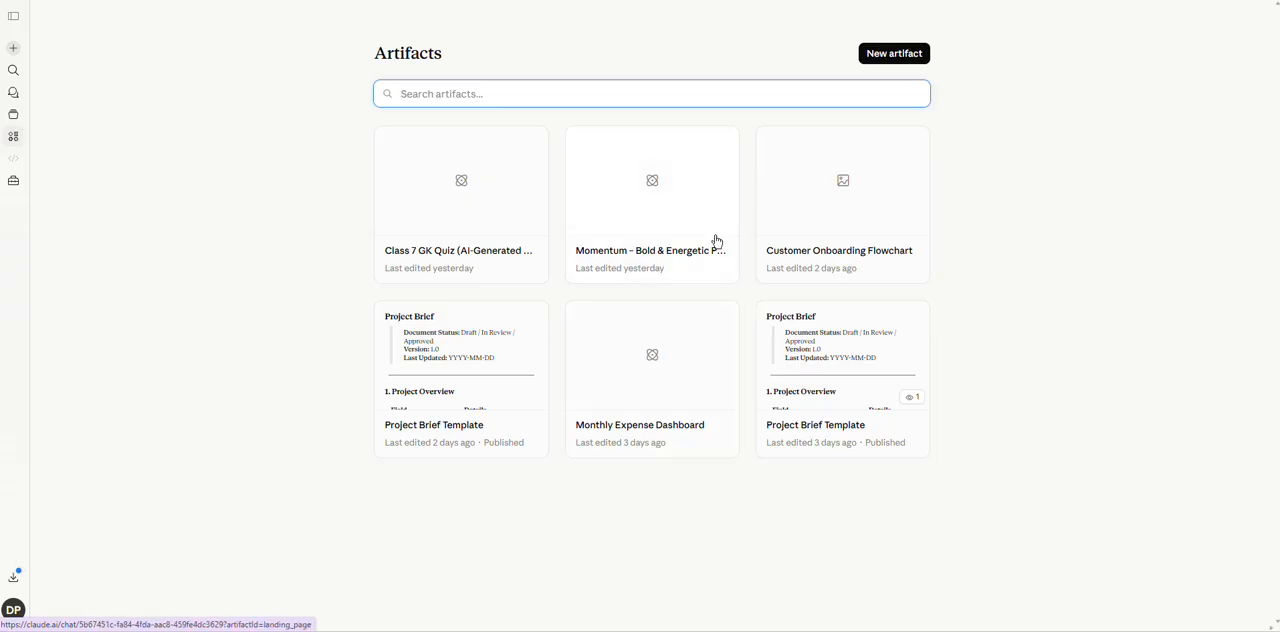
View the Customer Onboarding Flowchart artifact and return to the artifacts list.
click(813, 205)
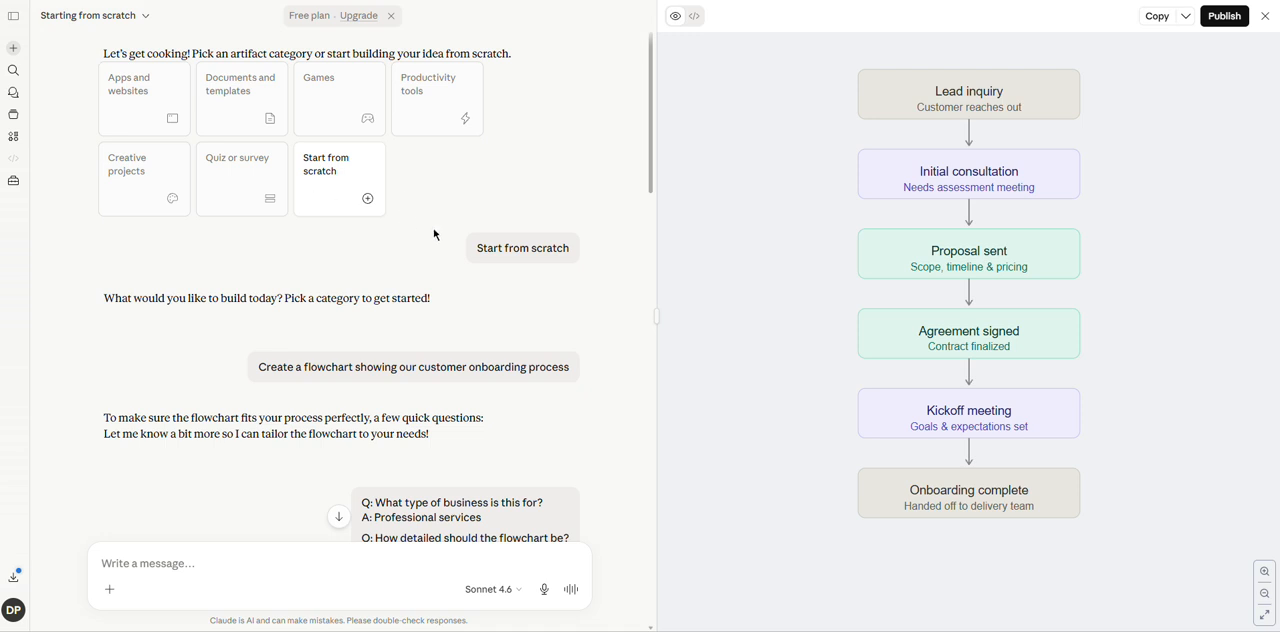
mouse_move(499, 260)
click(13, 140)
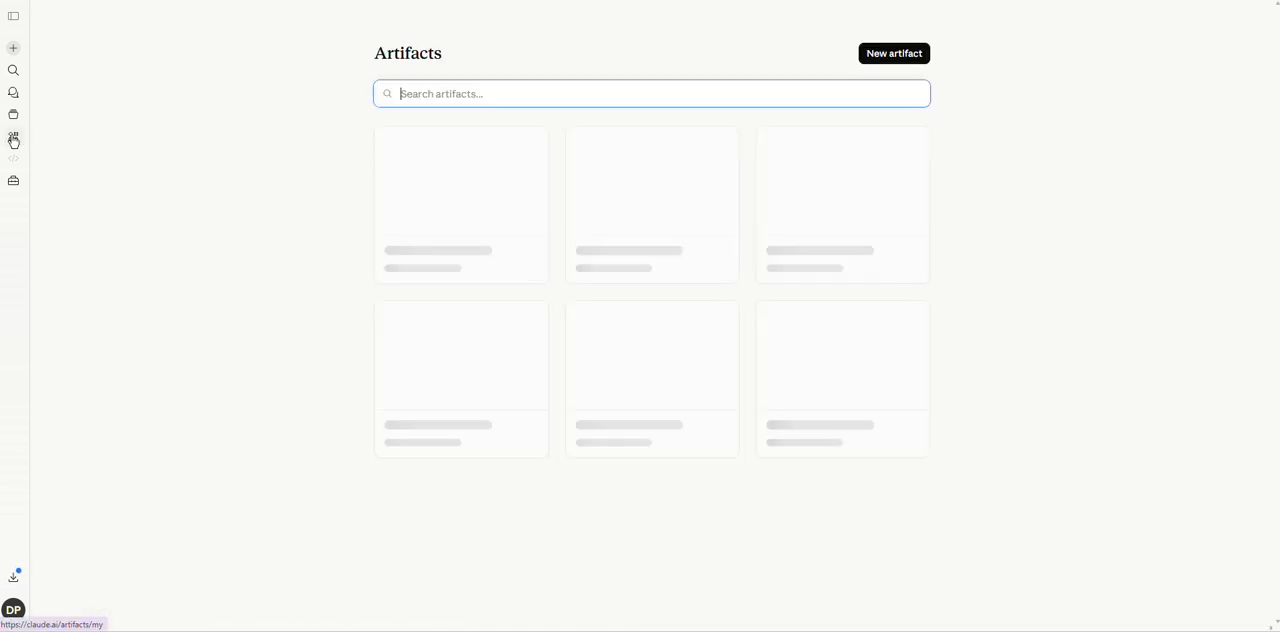
Start a new artifact using the Start from scratch category and leave it for the artifacts list.
click(895, 54)
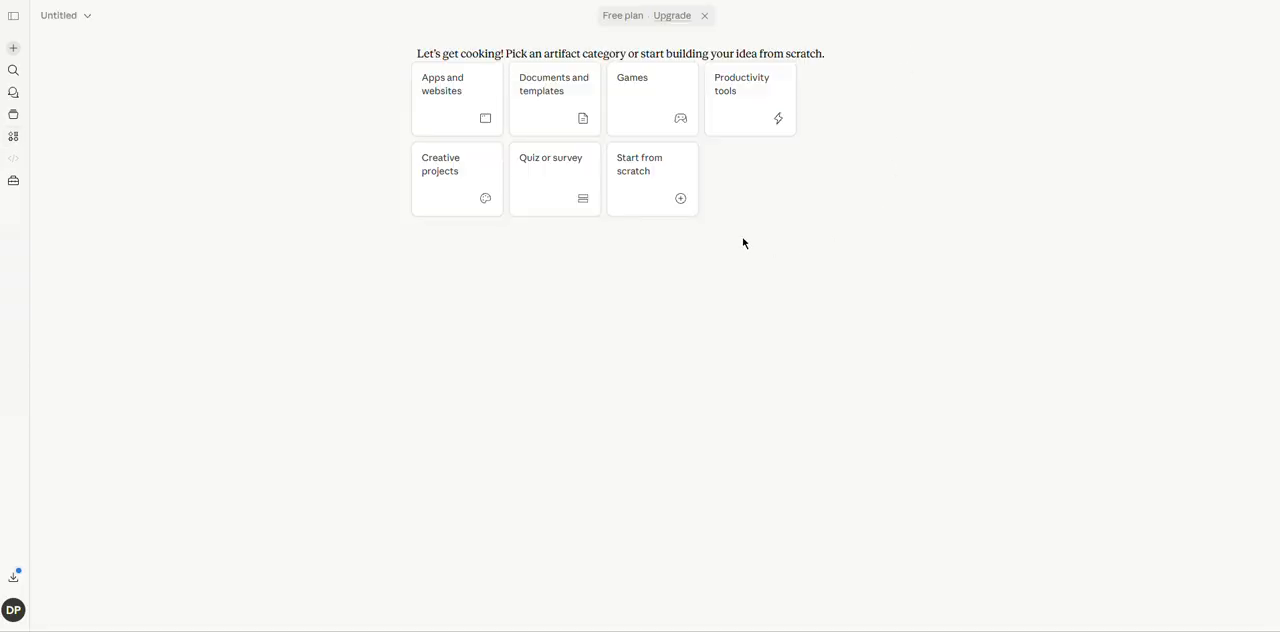
click(648, 180)
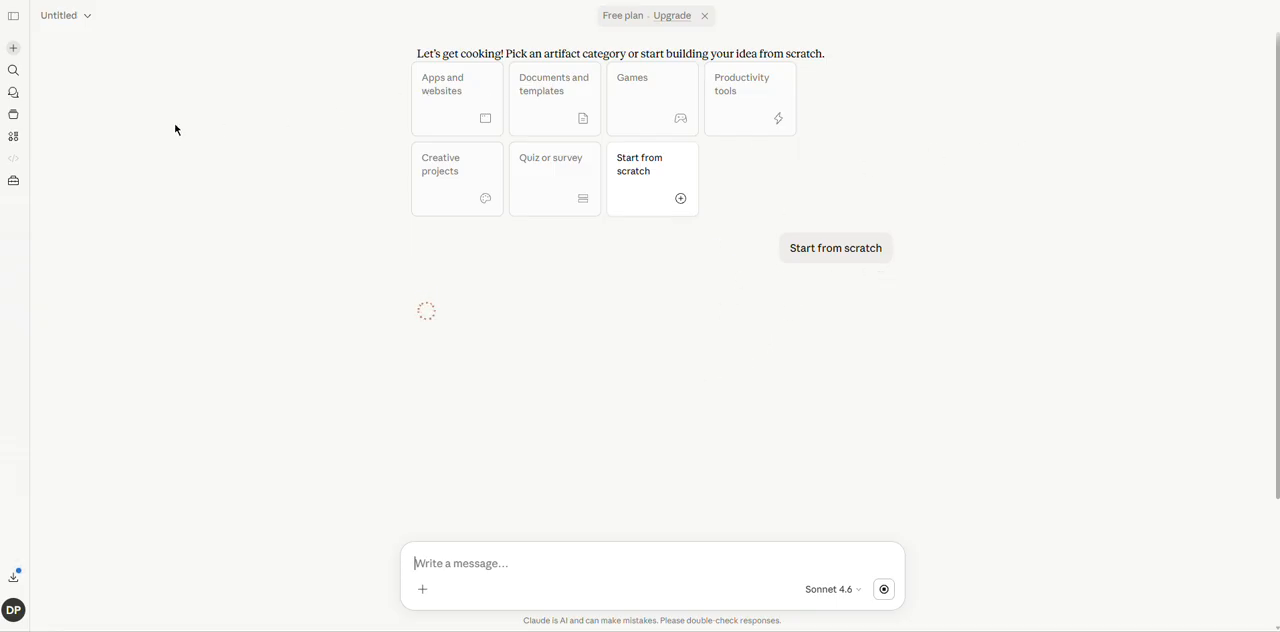
click(13, 137)
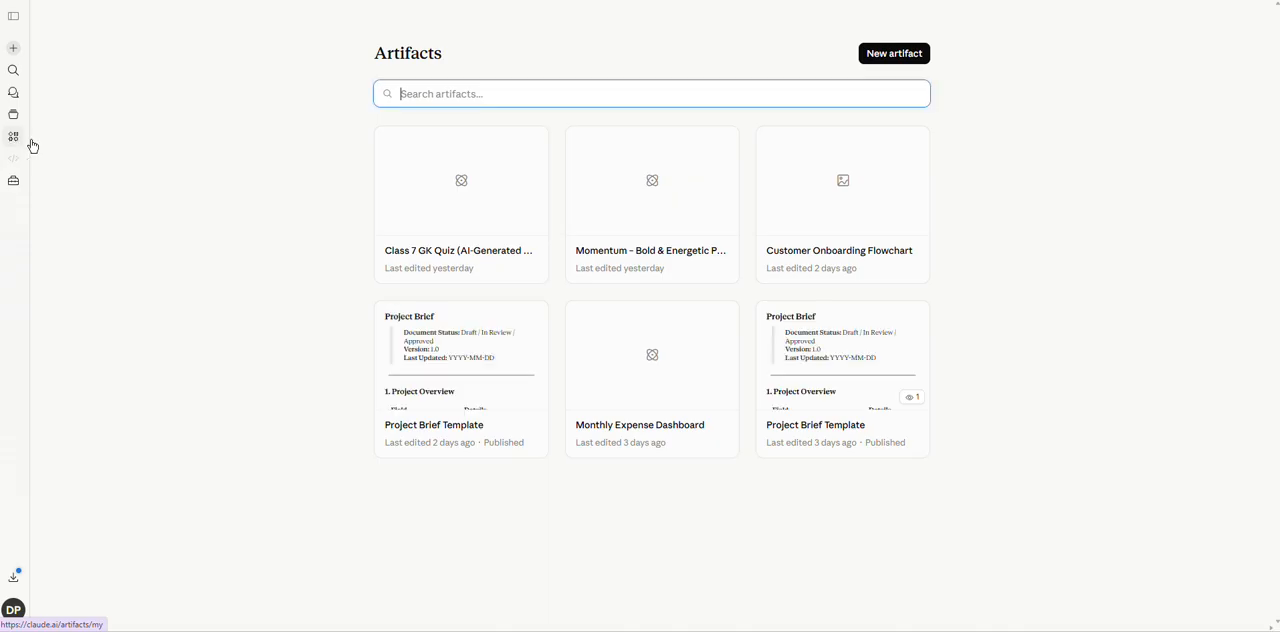
Open the Customer Onboarding Flowchart artifact and review its conversation from the starting prompt through the generated flowchart.
click(824, 218)
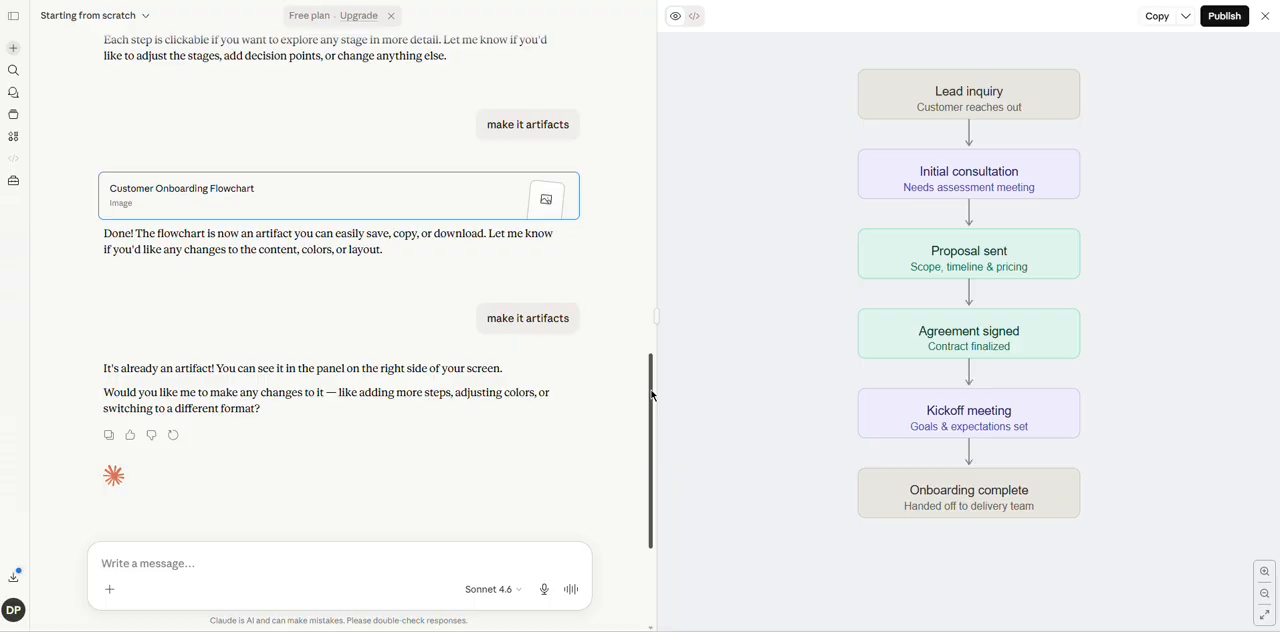
drag(650, 395, 653, 77)
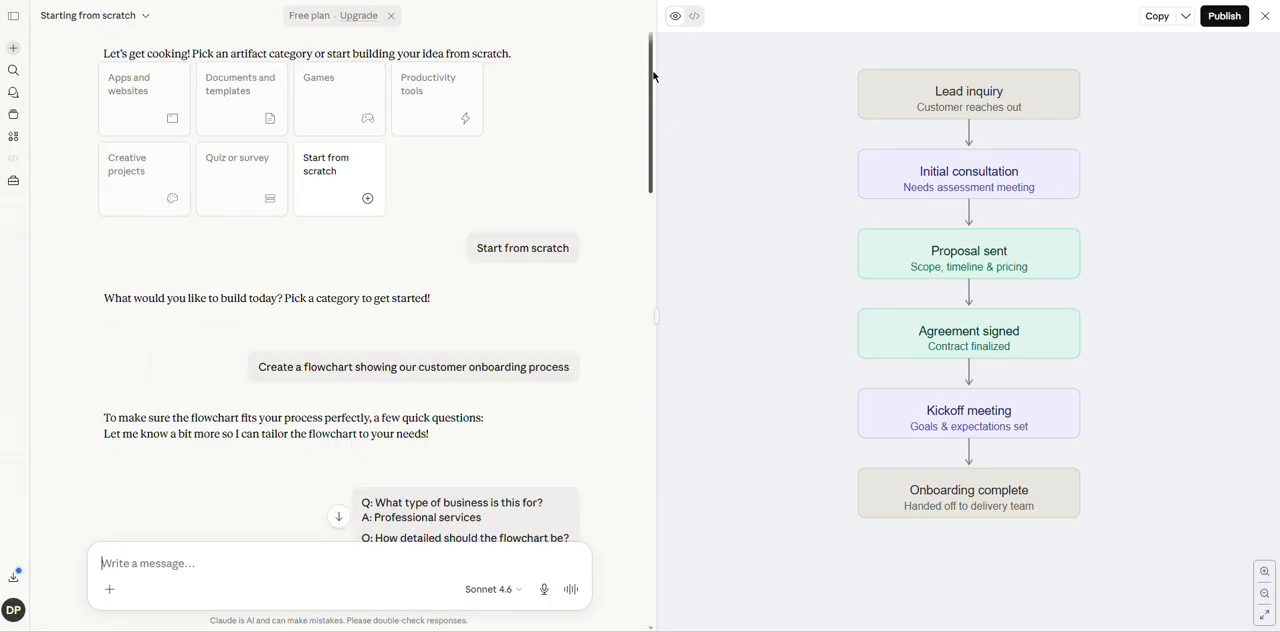
mouse_move(523, 245)
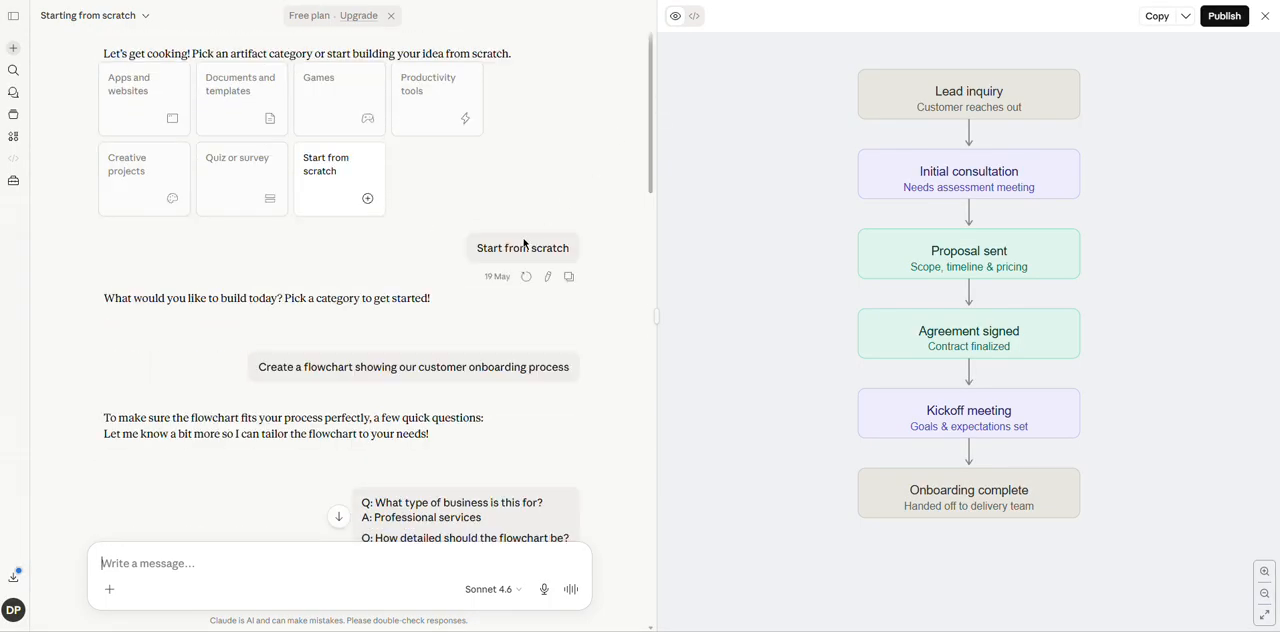
mouse_move(331, 332)
mouse_move(255, 391)
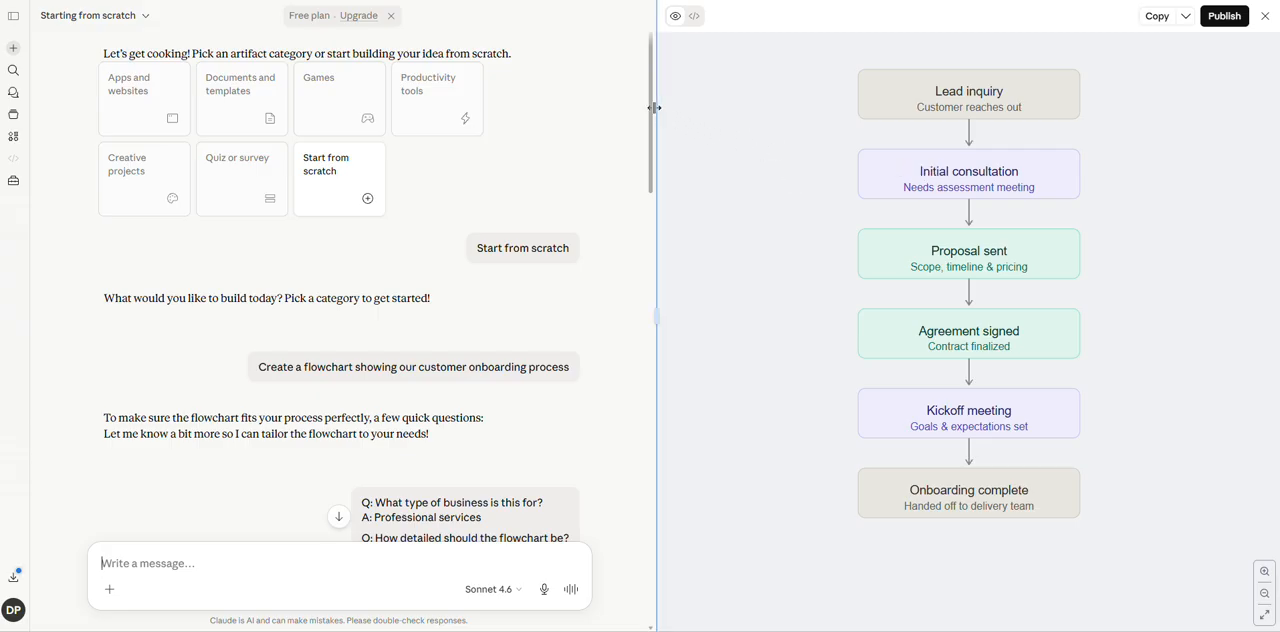
drag(652, 113, 657, 178)
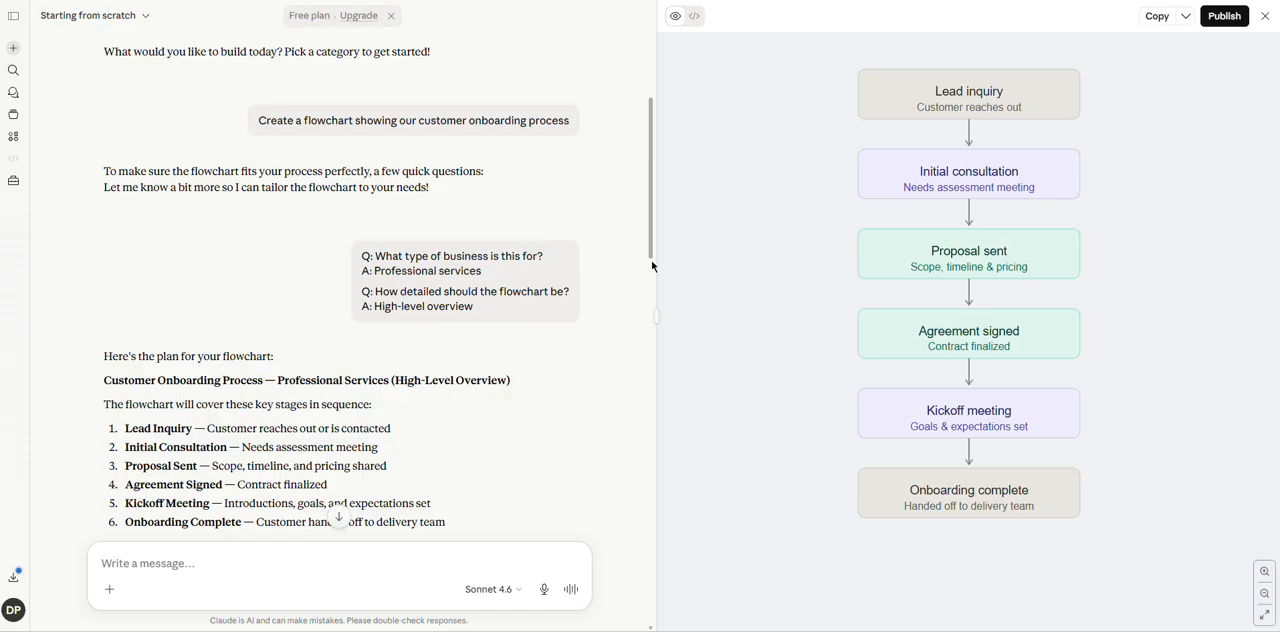
scroll(650, 216, down, 1)
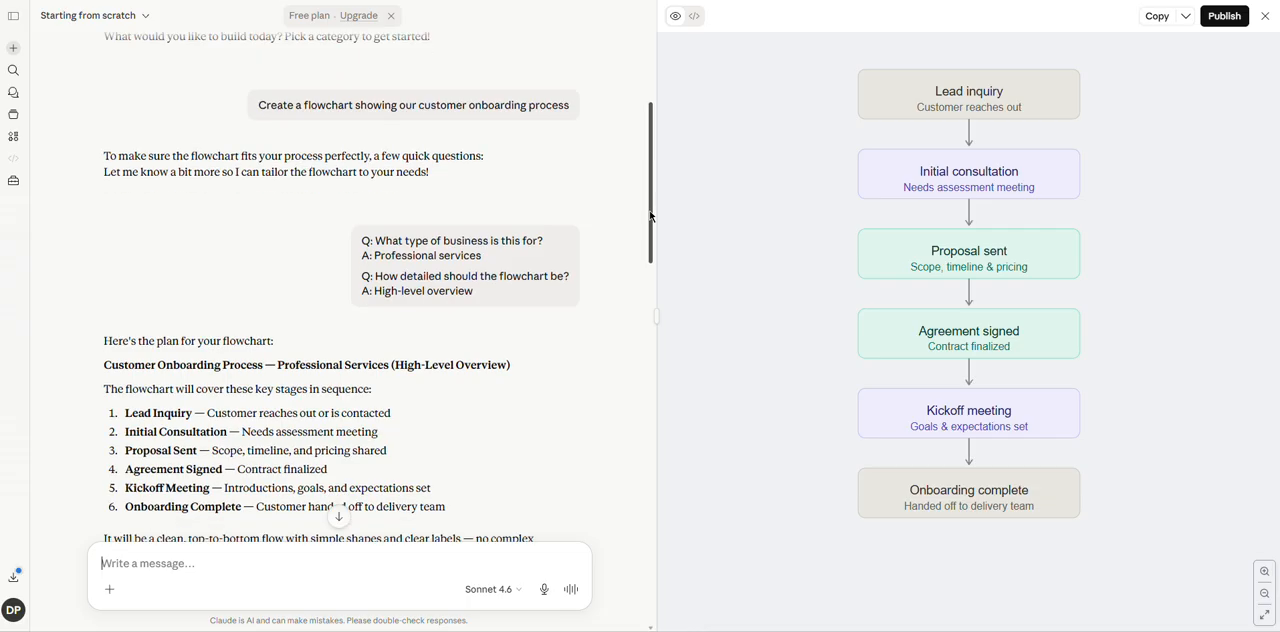
drag(650, 216, 662, 380)
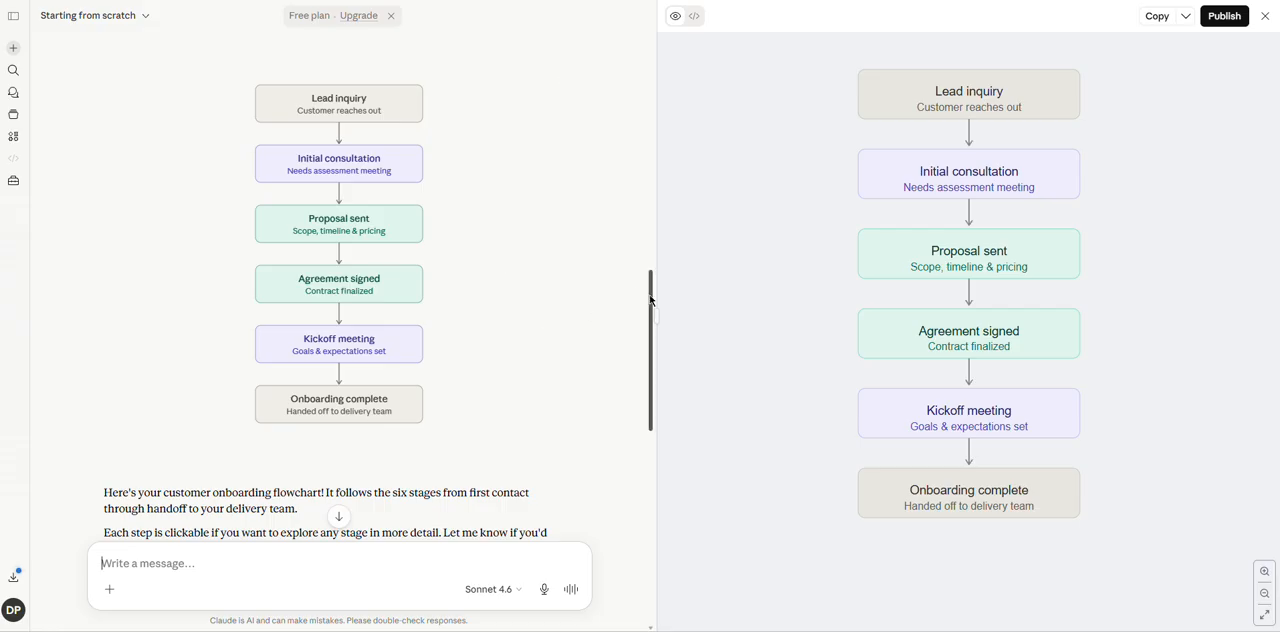
drag(651, 300, 652, 340)
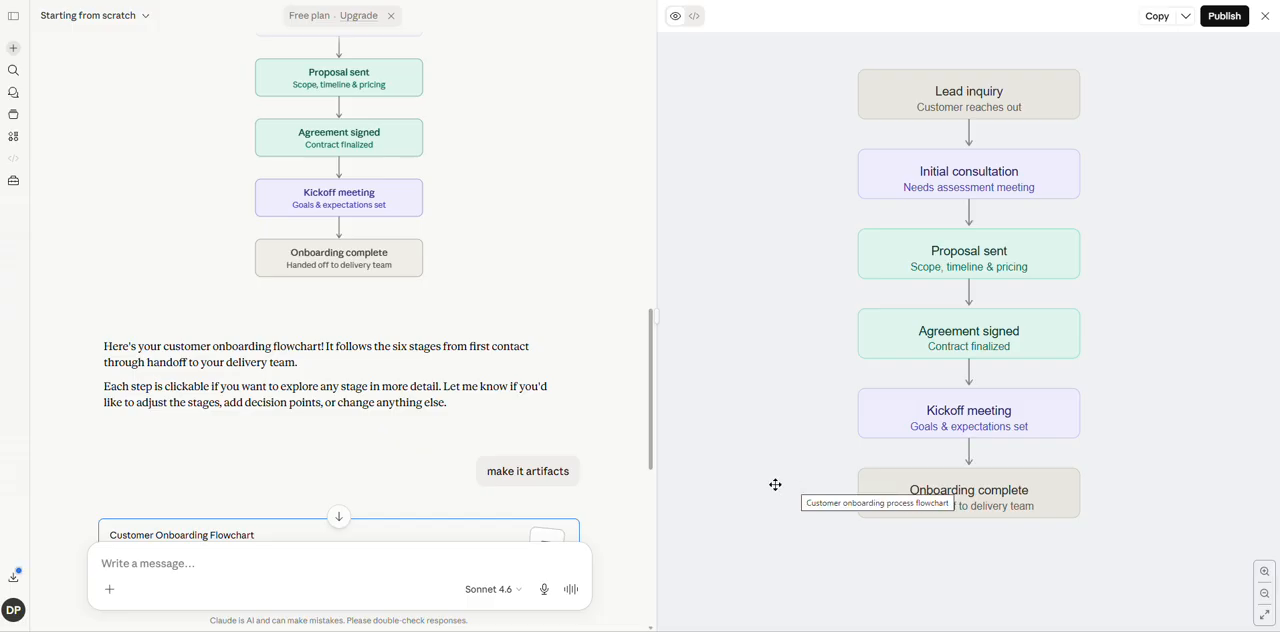
drag(652, 413, 651, 368)
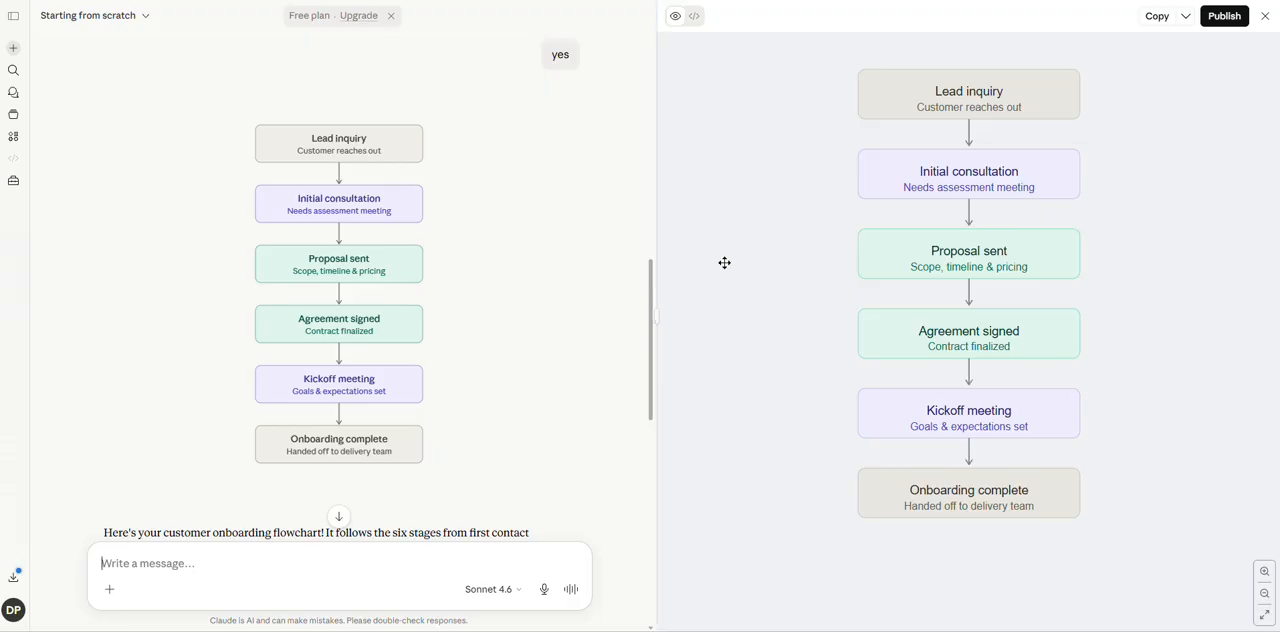
Examine the flowchart's source code and its publishing dialog without publishing, ending on the preview.
click(694, 17)
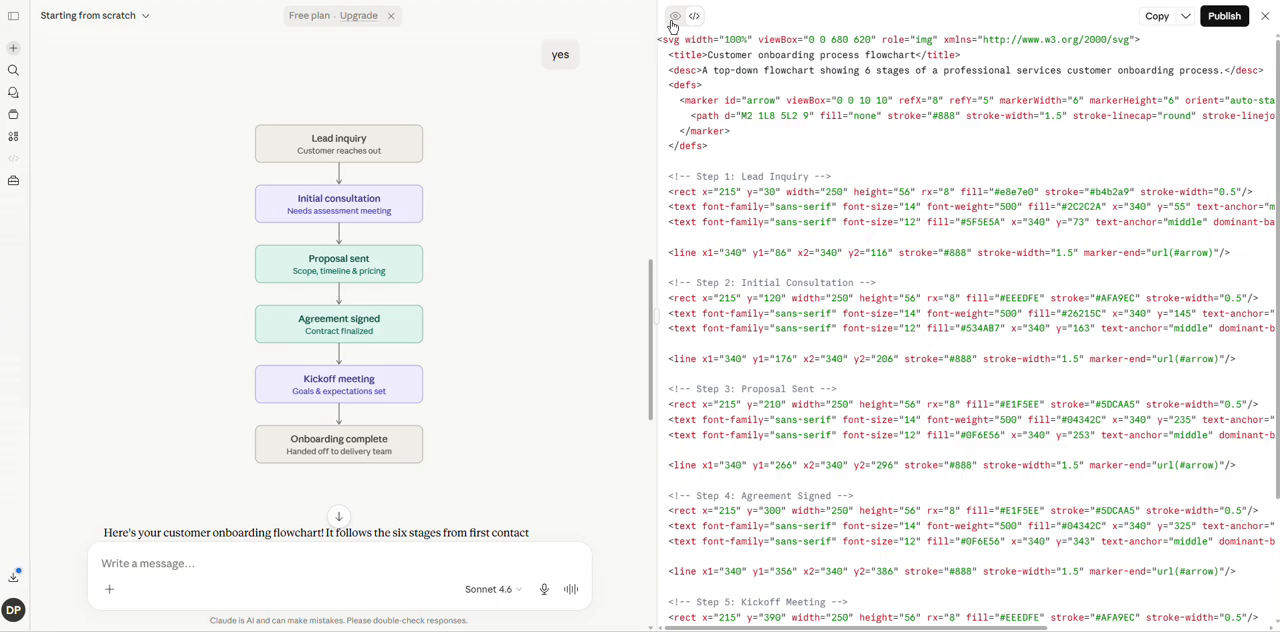
click(675, 18)
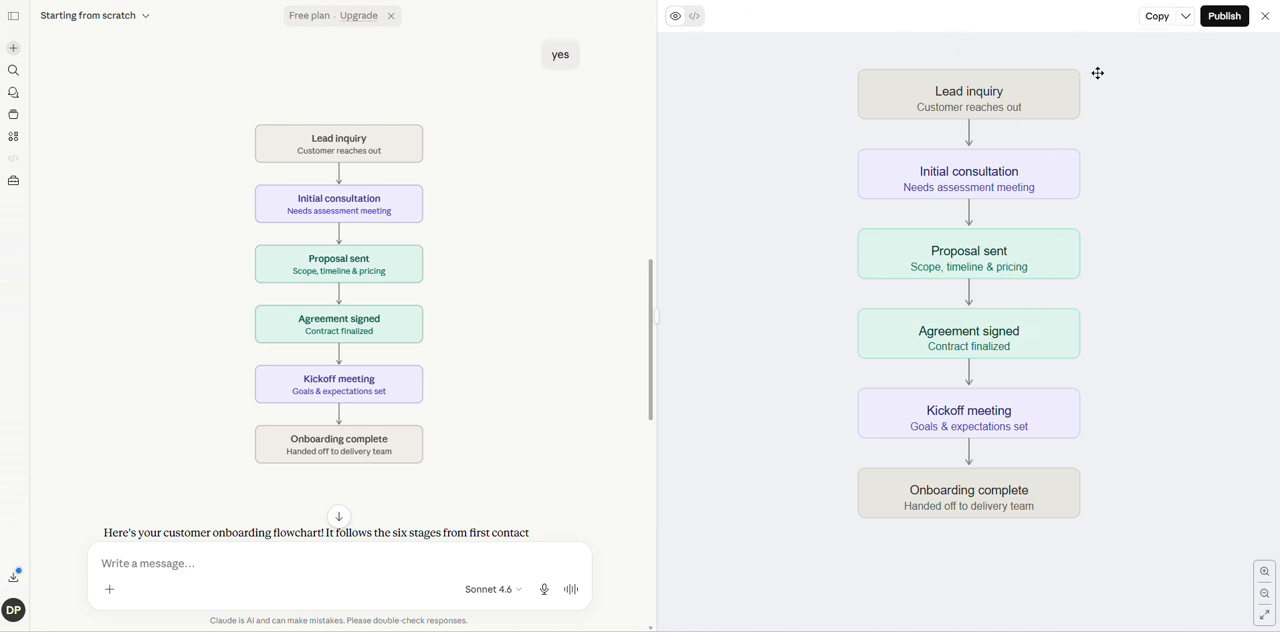
click(1222, 17)
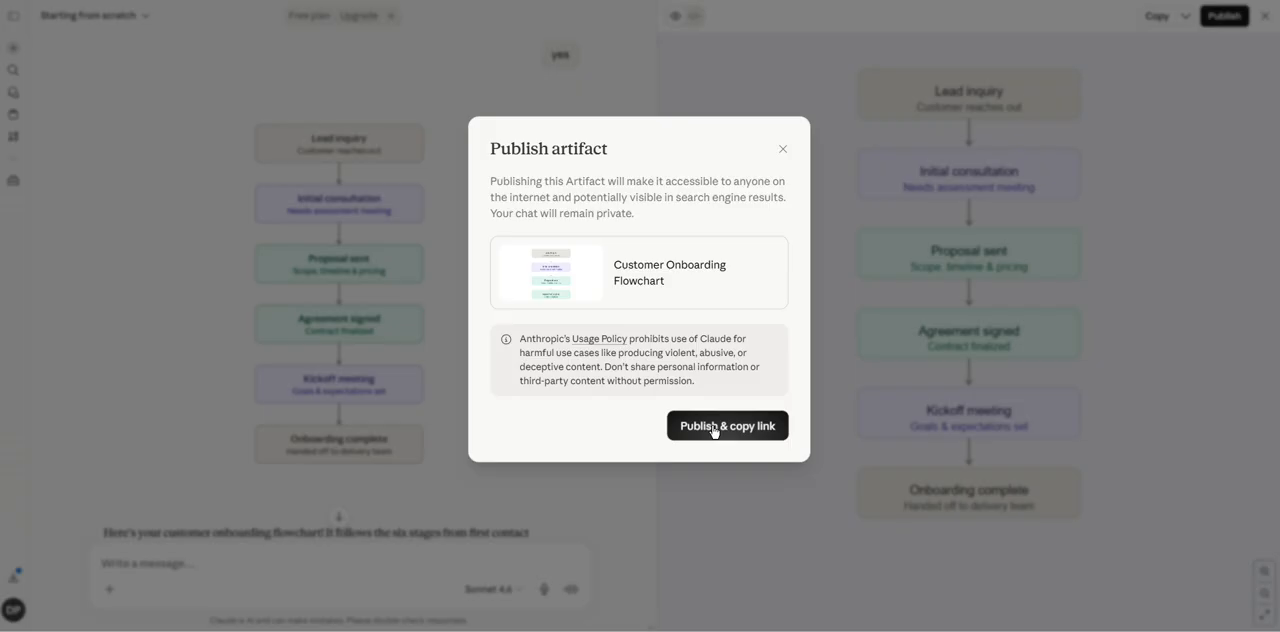
click(783, 150)
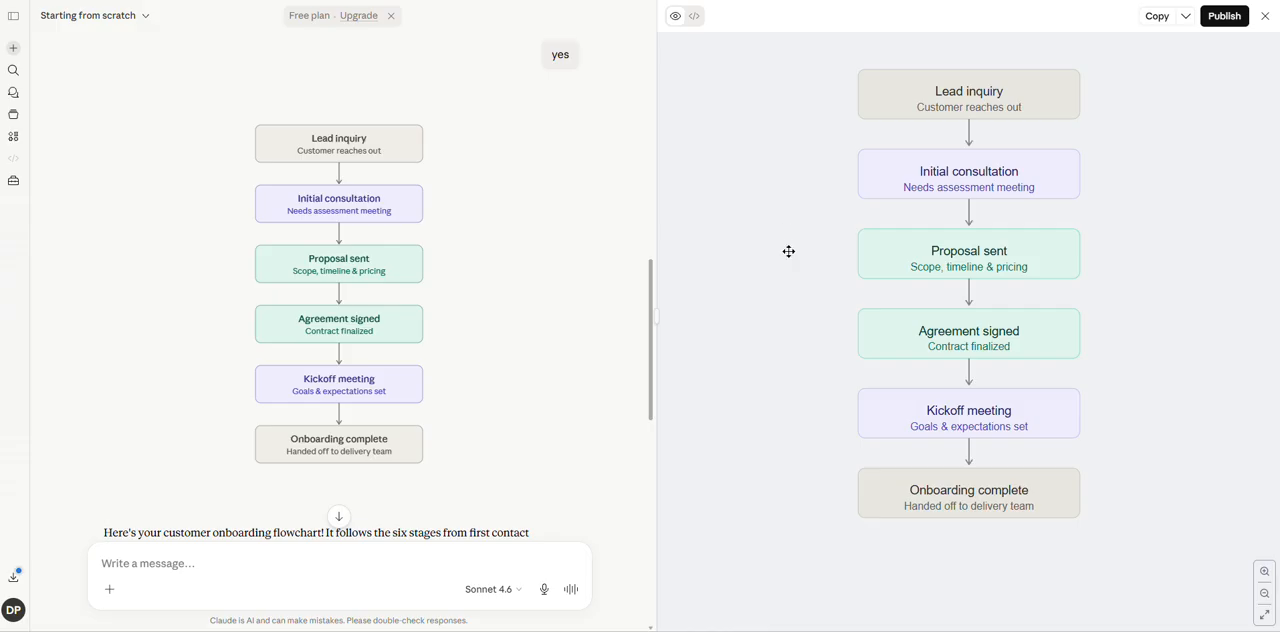
click(696, 18)
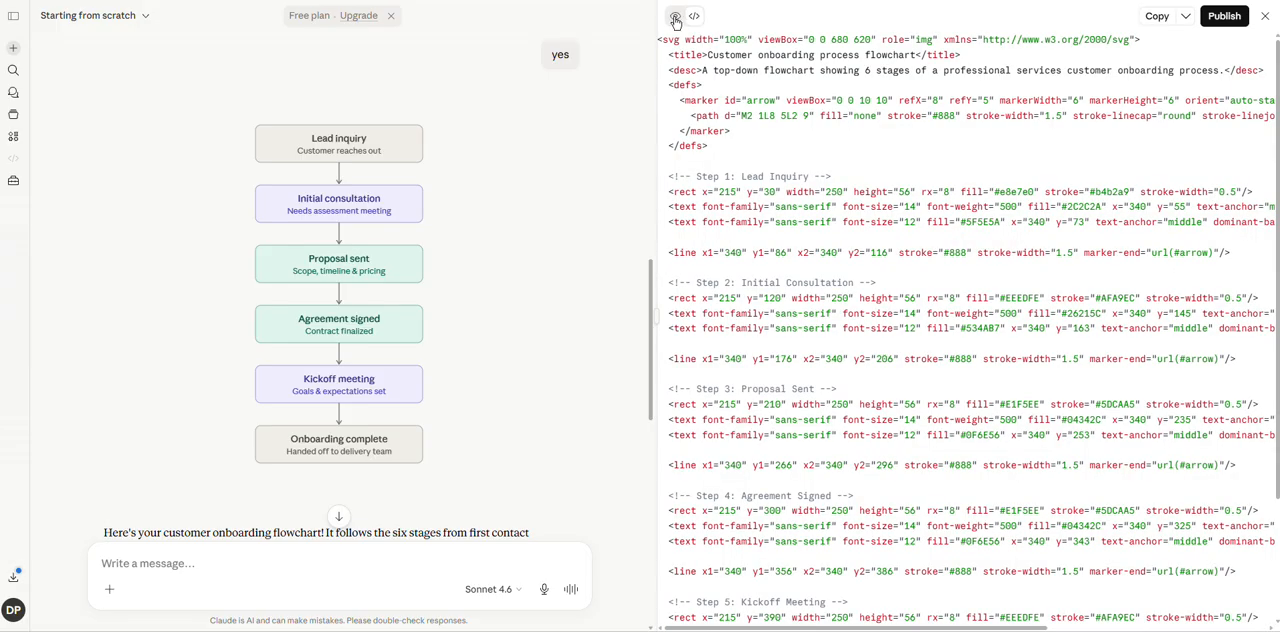
click(676, 18)
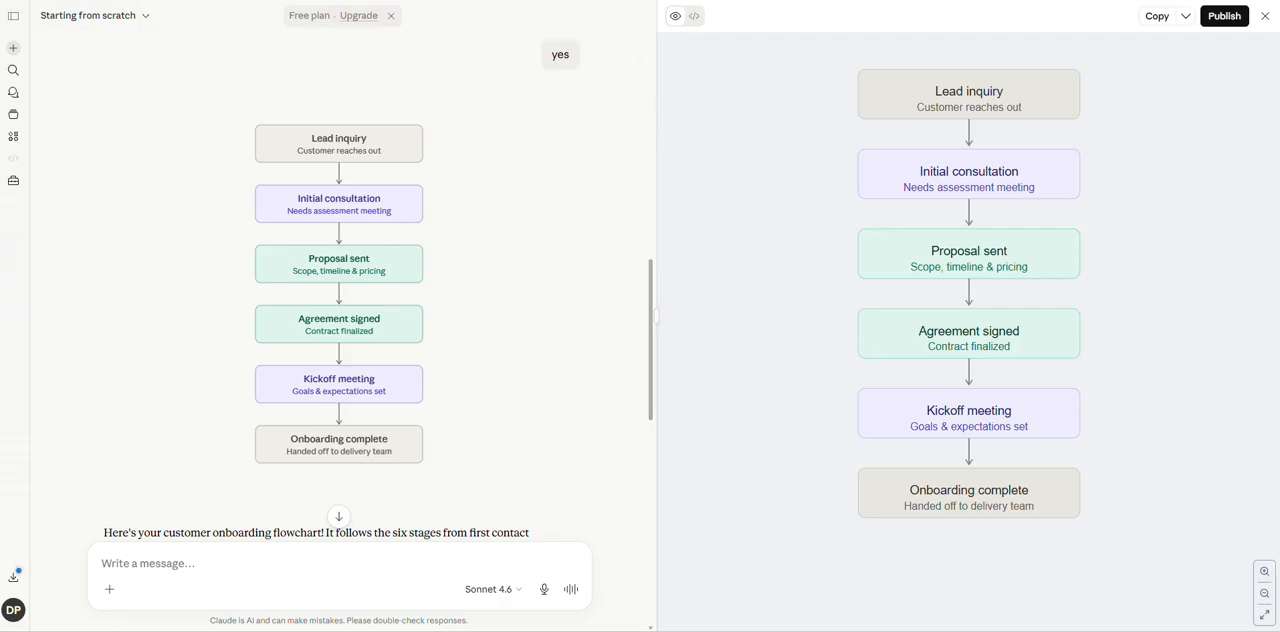
Open the Momentum landing page artifact from the artifacts list, switch it to Version 1 and review that page.
click(14, 140)
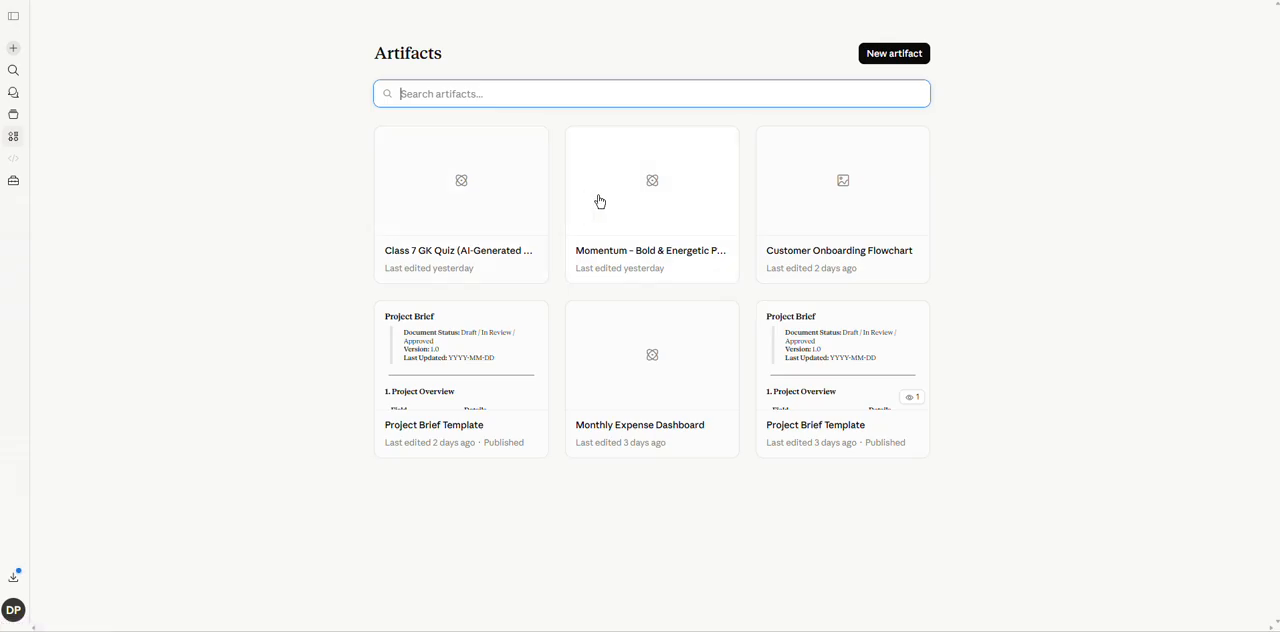
click(643, 198)
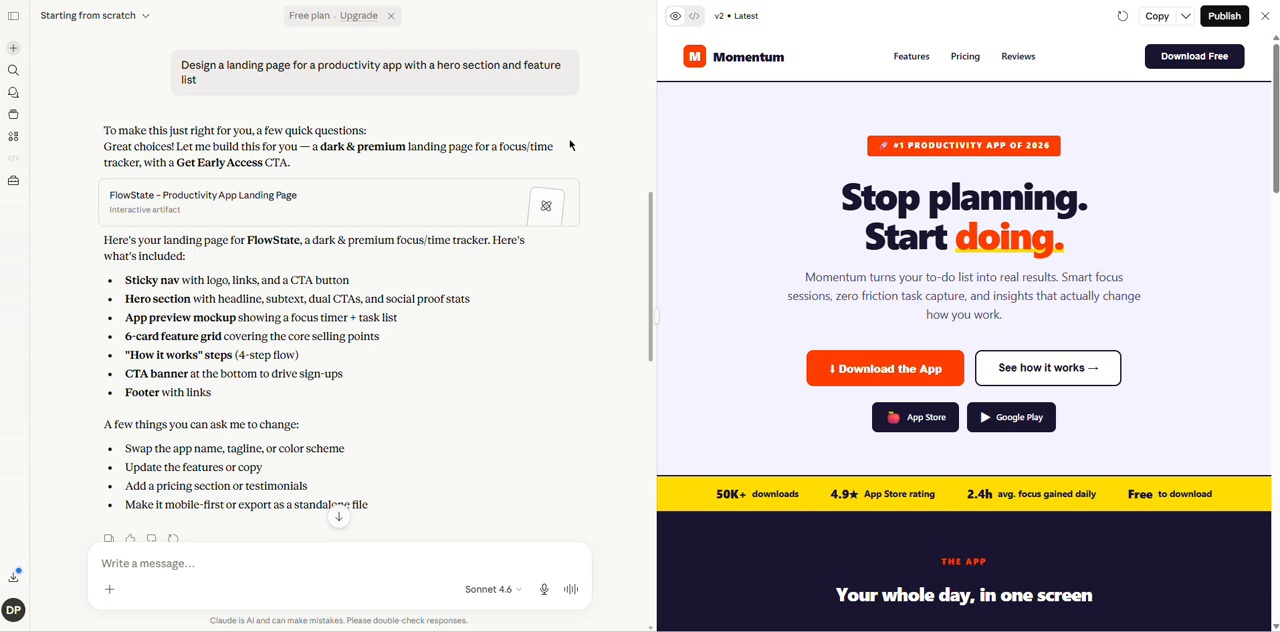
click(735, 18)
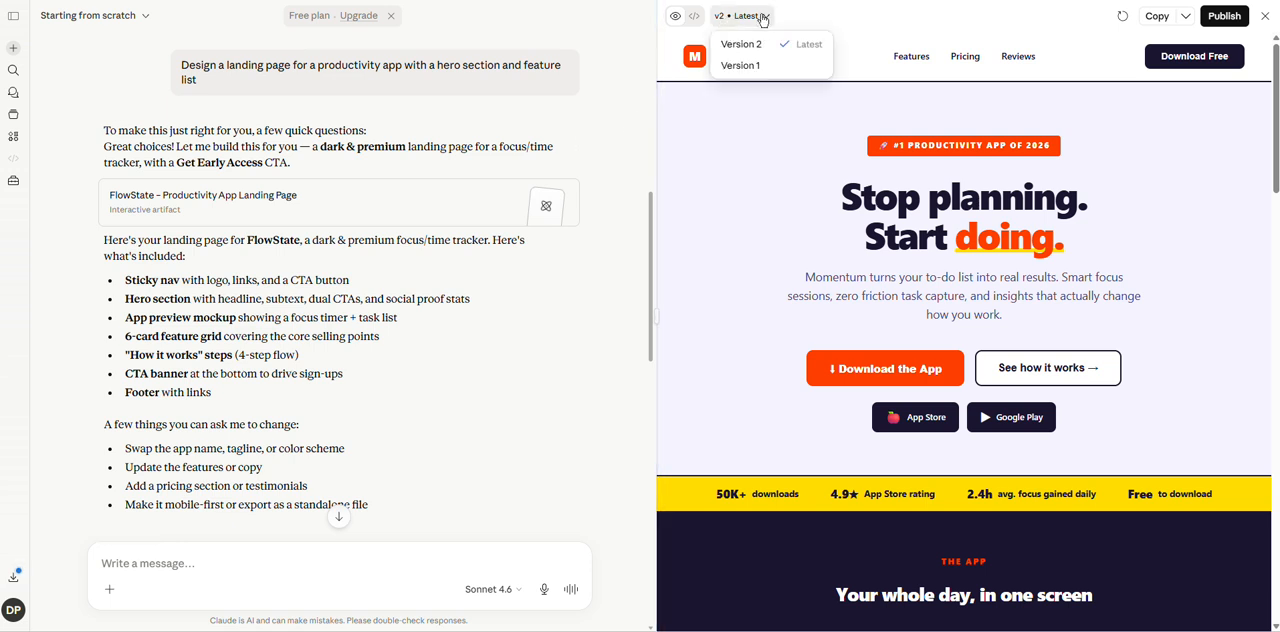
click(742, 66)
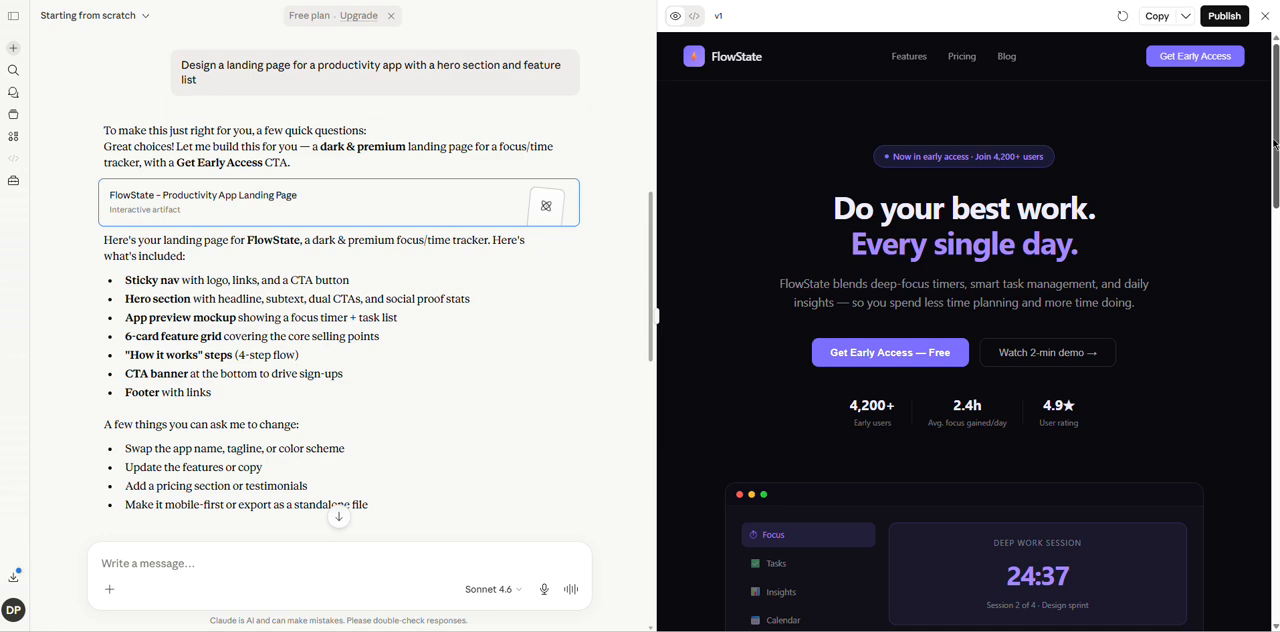
drag(1276, 146, 1276, 409)
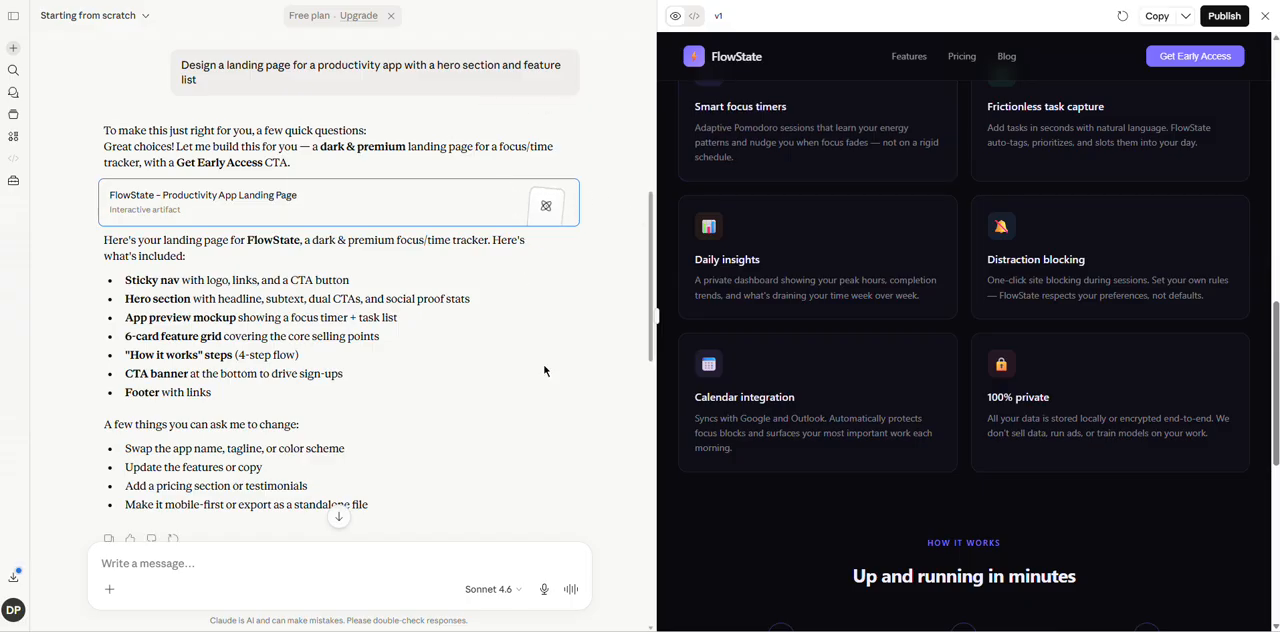
mouse_move(652, 271)
mouse_down()
mouse_move(652, 299)
mouse_move(652, 270)
mouse_up()
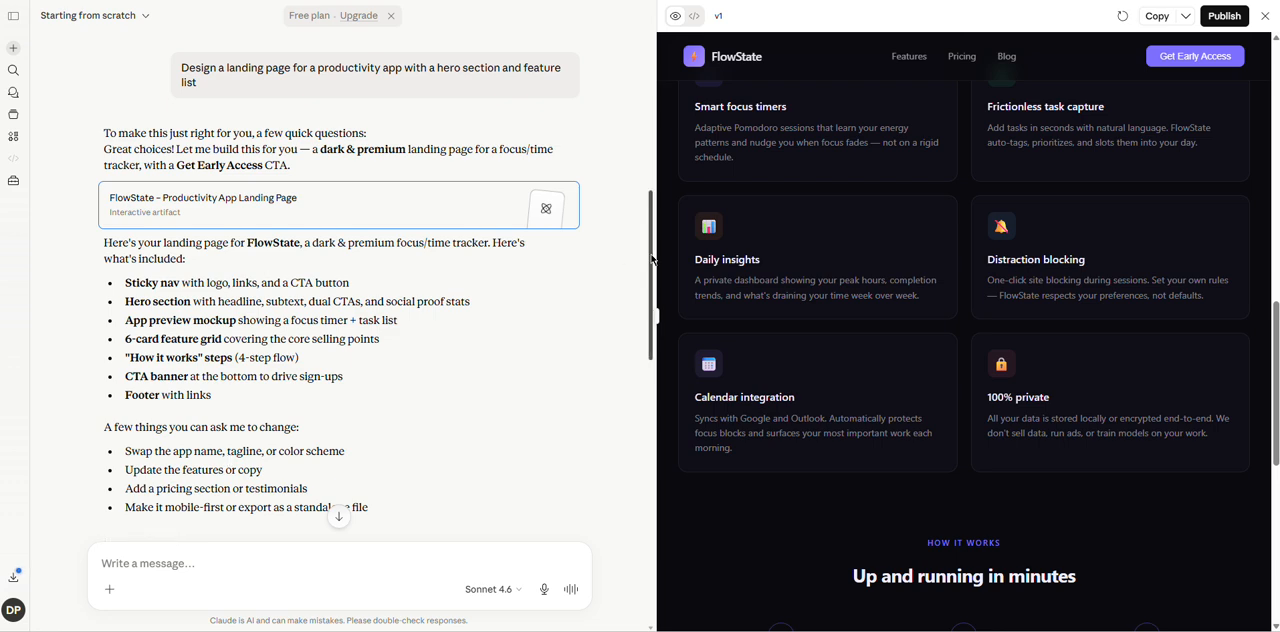
drag(652, 260, 645, 282)
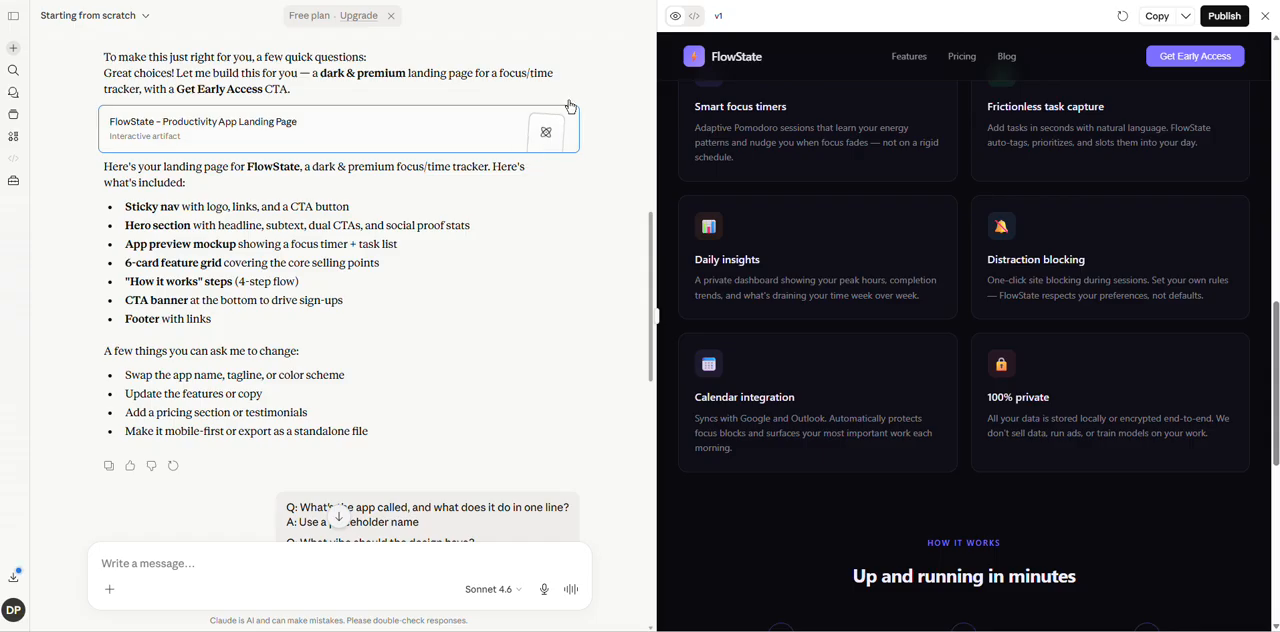
Switch the landing page to Version 2 and review the conversation about its redesign.
click(742, 18)
click(741, 44)
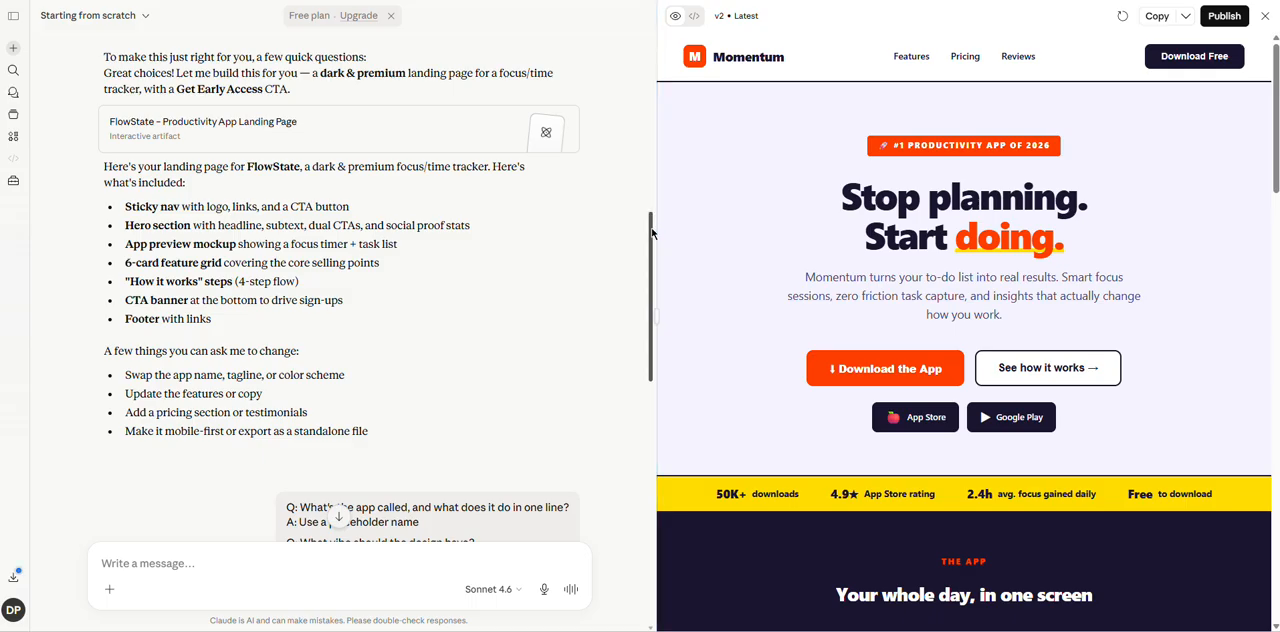
drag(651, 234, 651, 374)
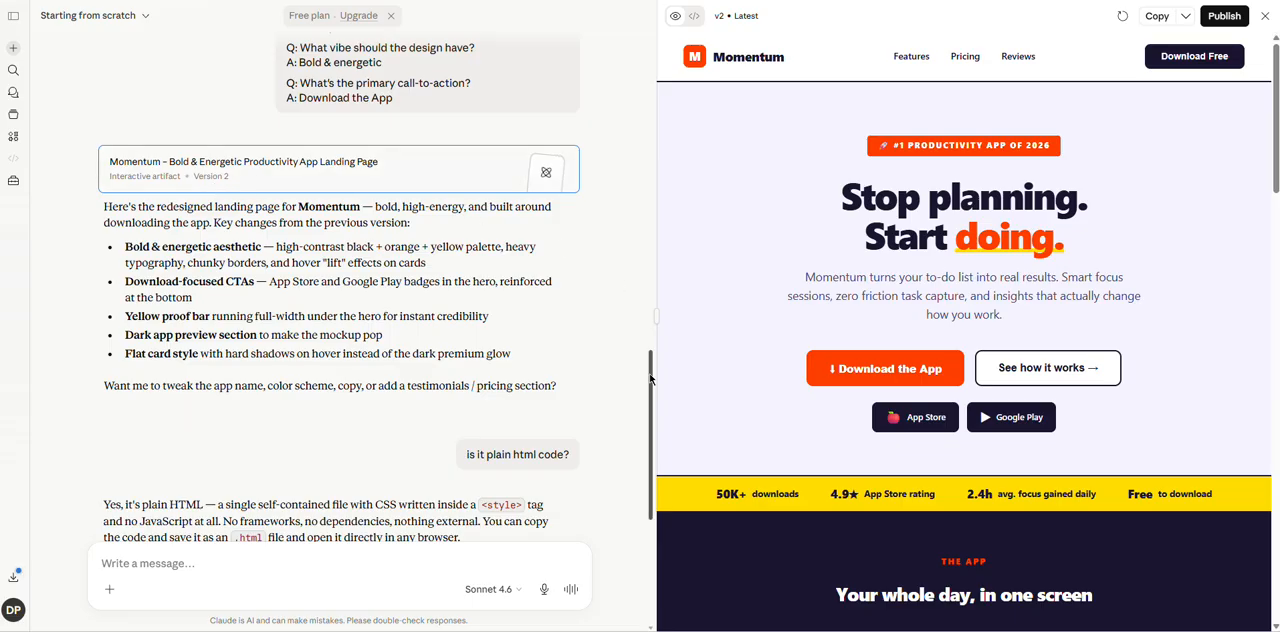
drag(651, 378, 646, 229)
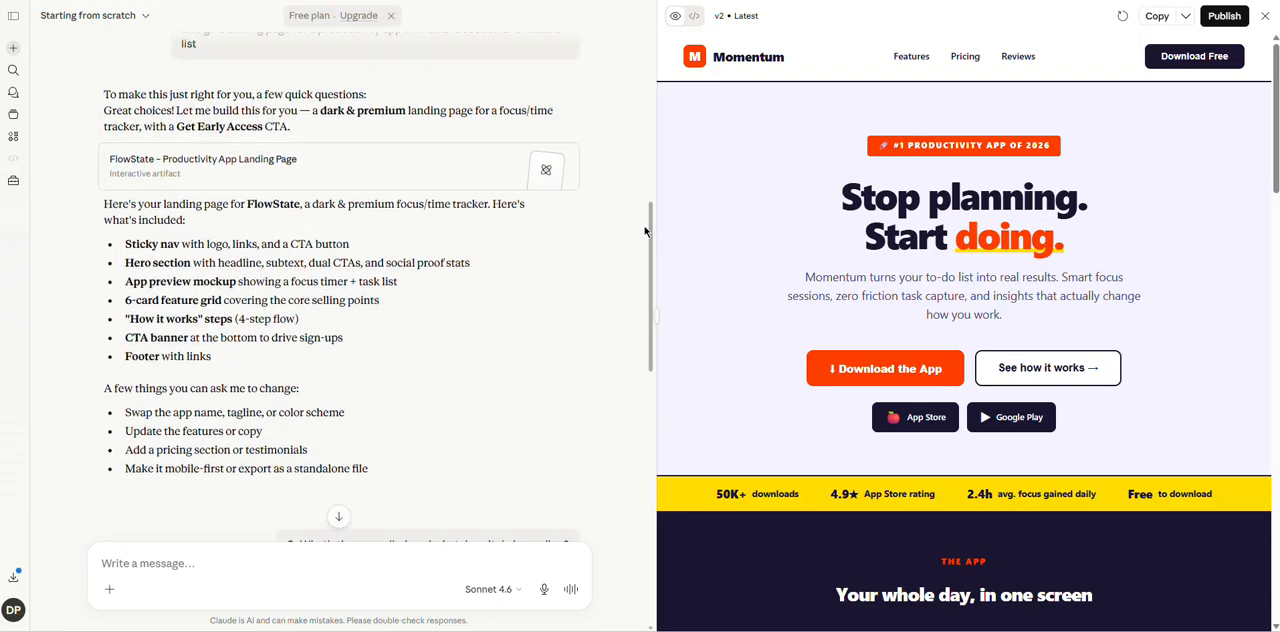
Open the FlowState landing page from its card in the conversation and switch back to Version 2.
click(381, 156)
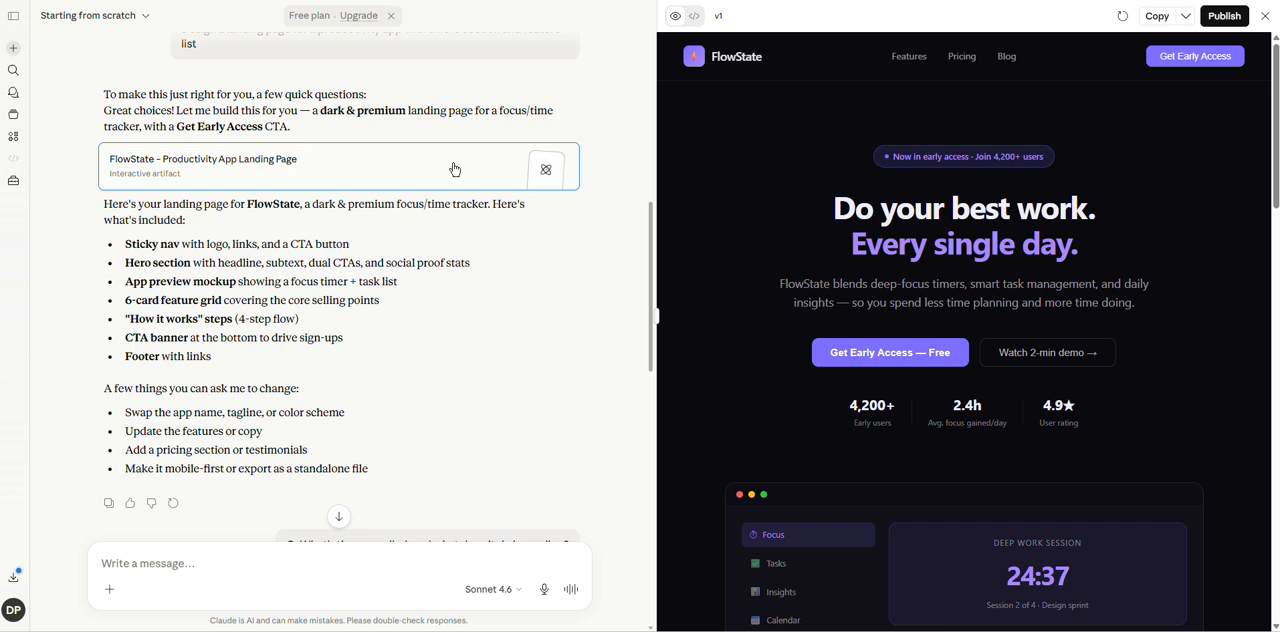
click(743, 20)
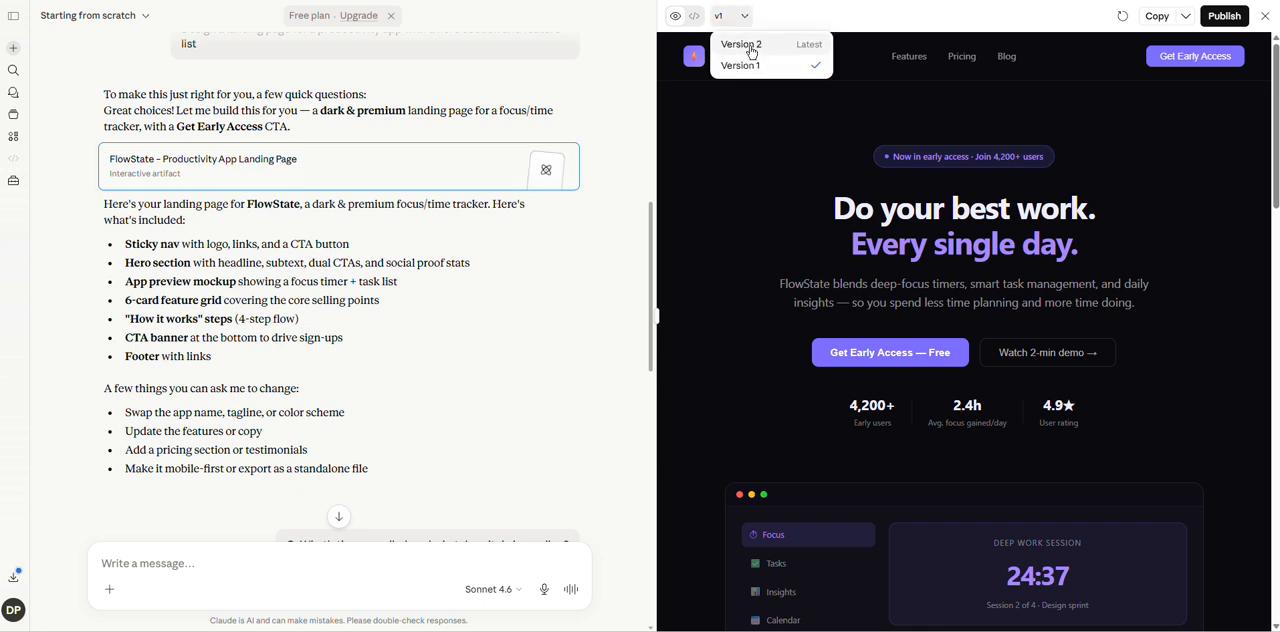
click(751, 47)
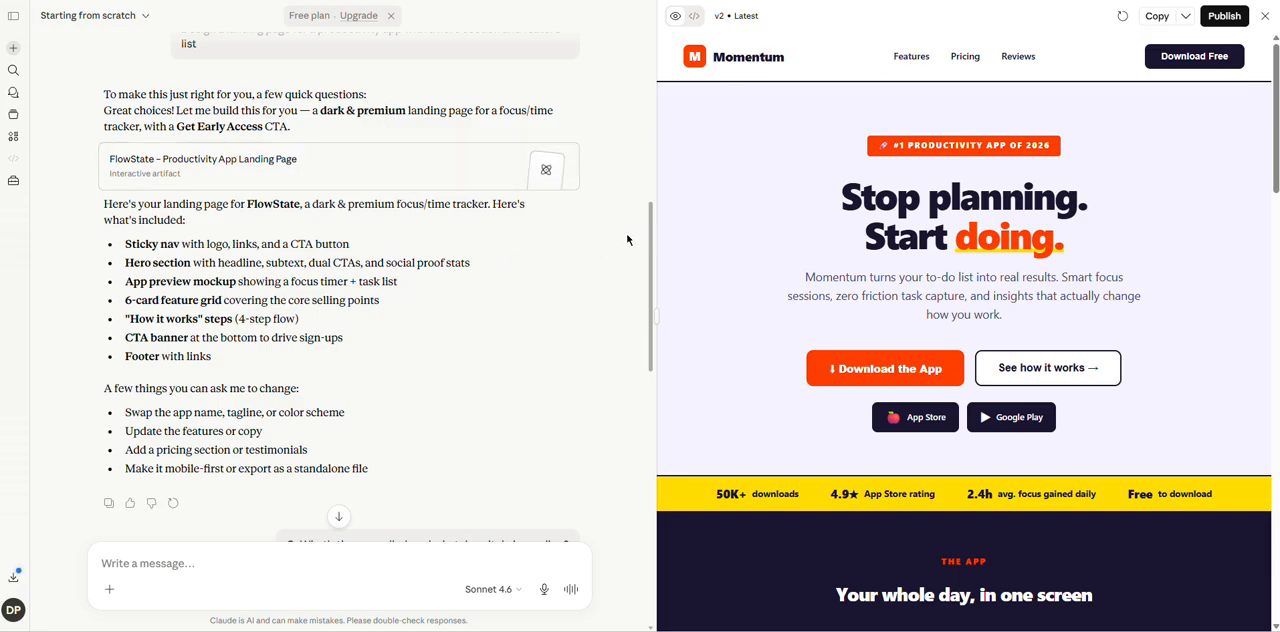
Read to the end of the landing page conversation and examine Version 2's source code, ending on the preview.
drag(651, 241, 654, 435)
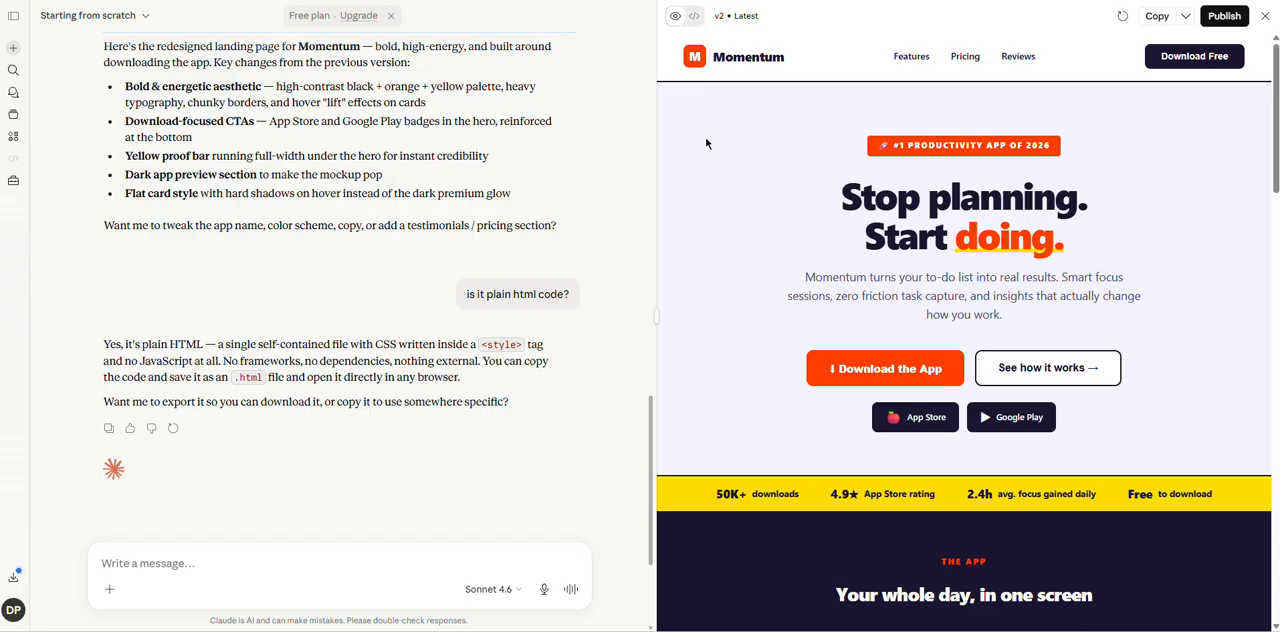
click(695, 17)
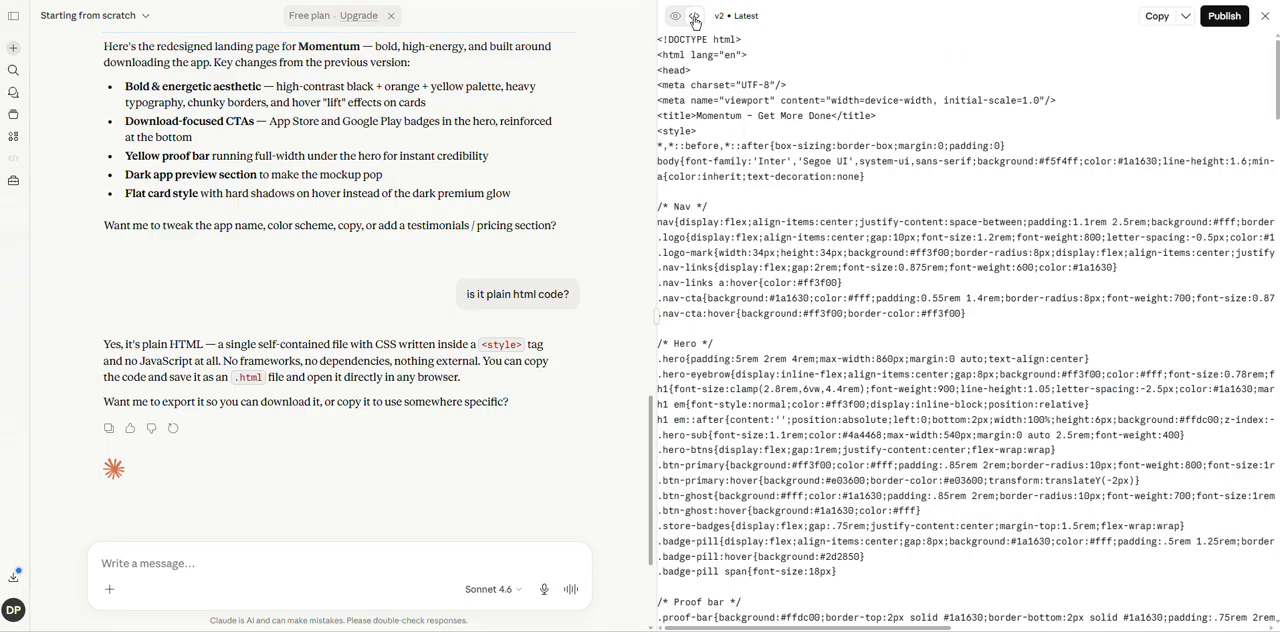
click(675, 17)
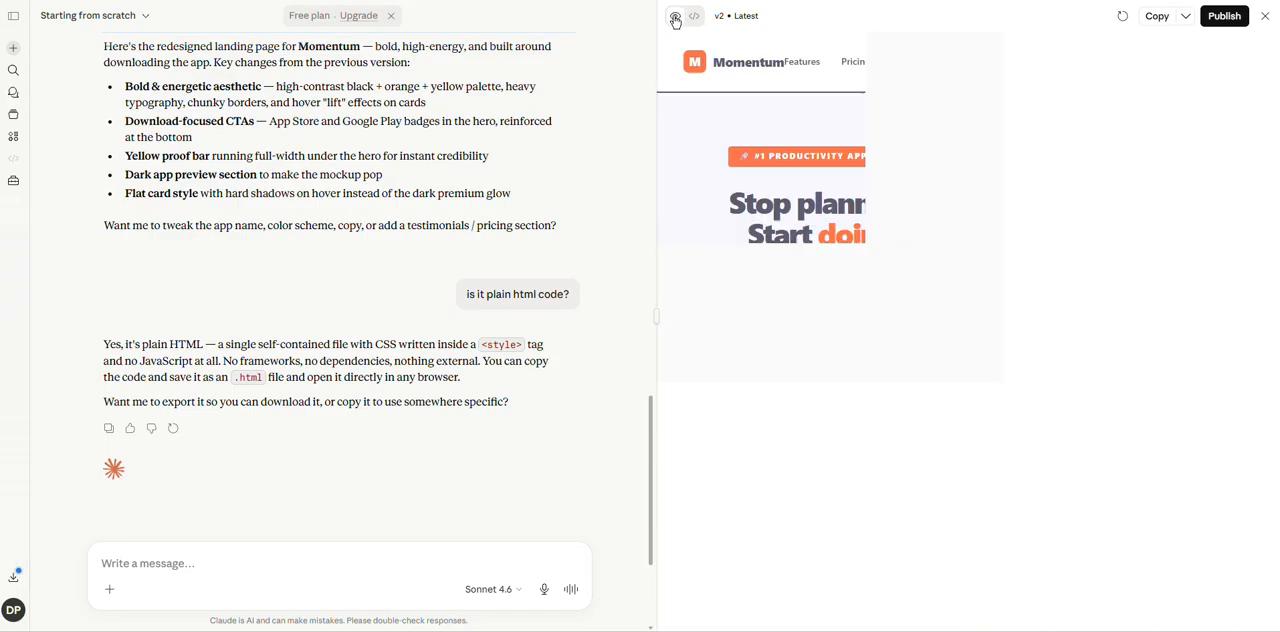
Switch the landing page to Version 1 and view its source code, then return to Version 2 and display its code.
click(750, 19)
click(746, 66)
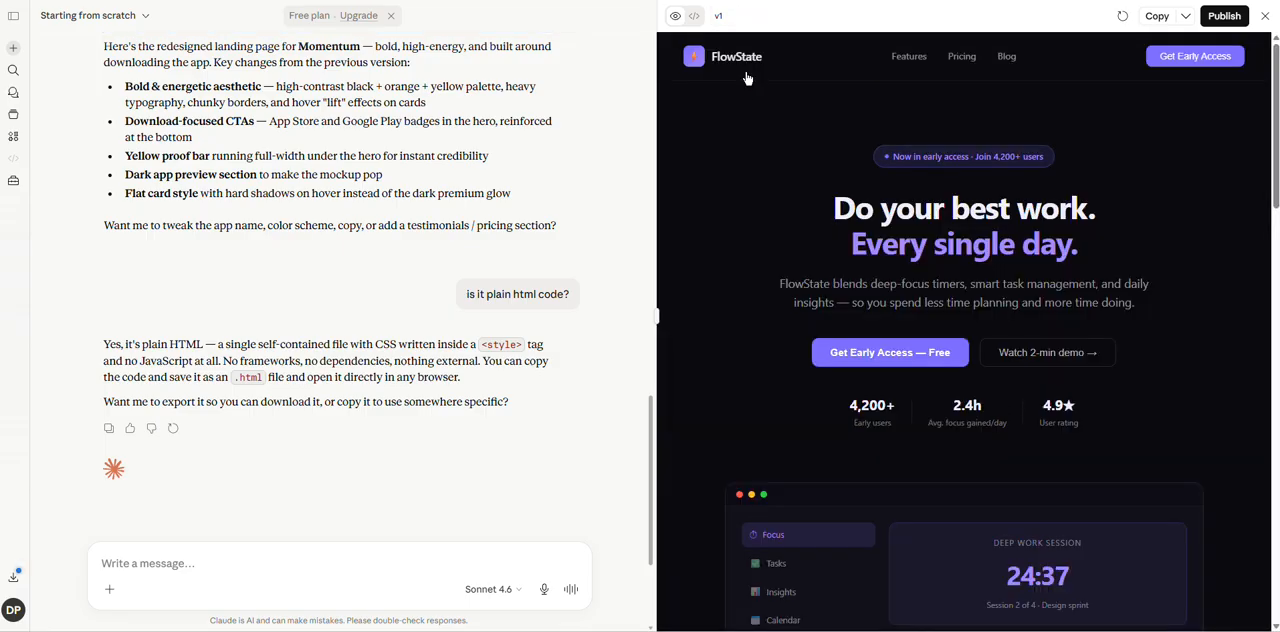
click(695, 17)
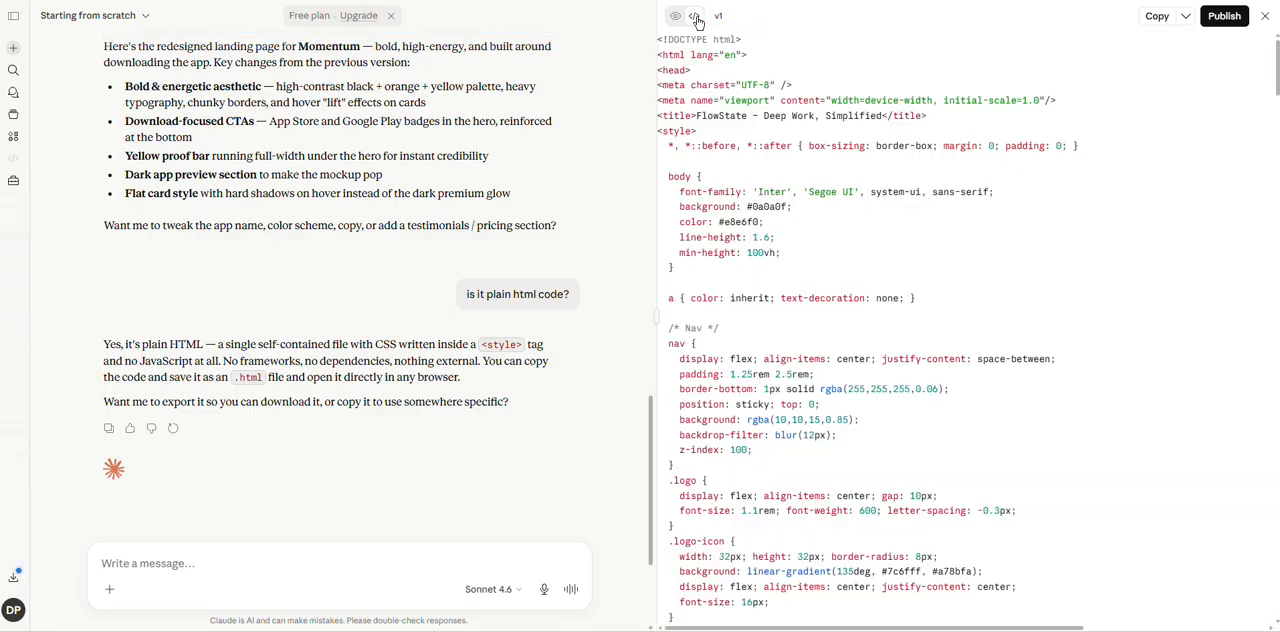
click(723, 18)
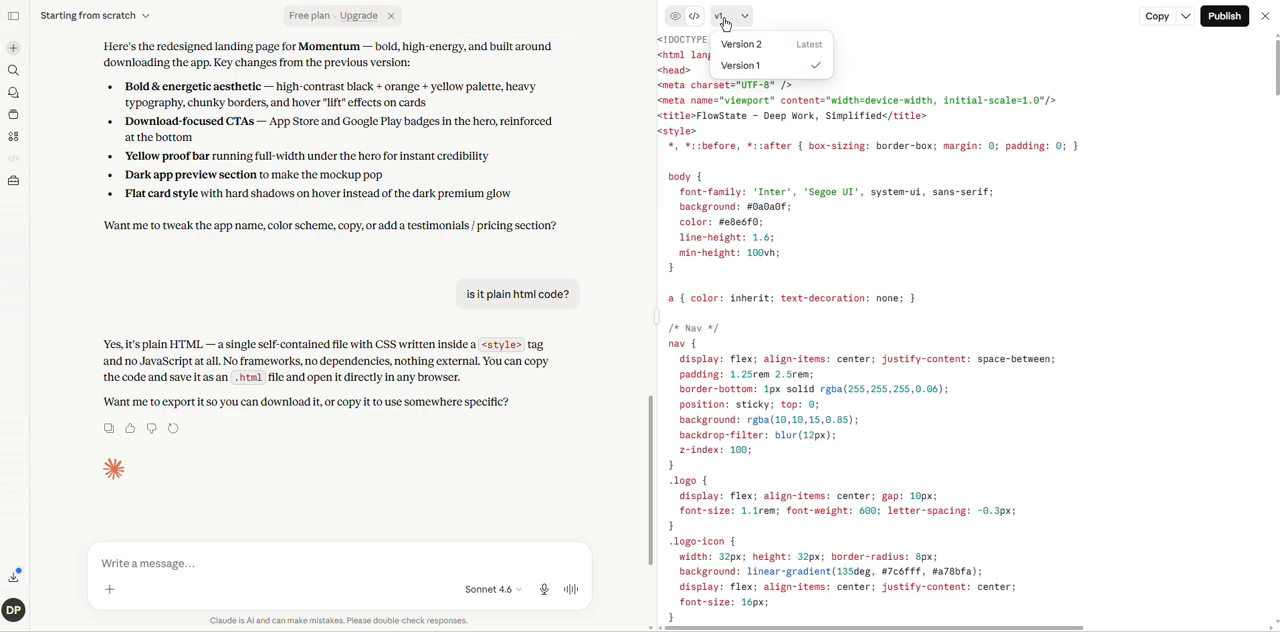
click(735, 45)
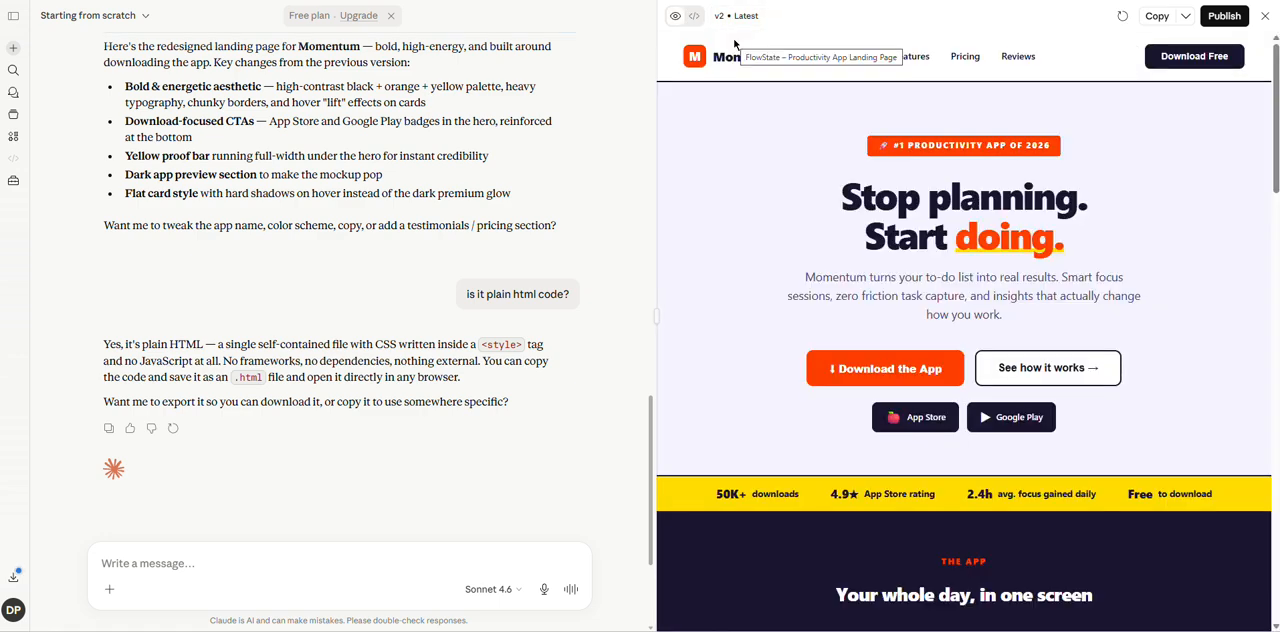
click(695, 17)
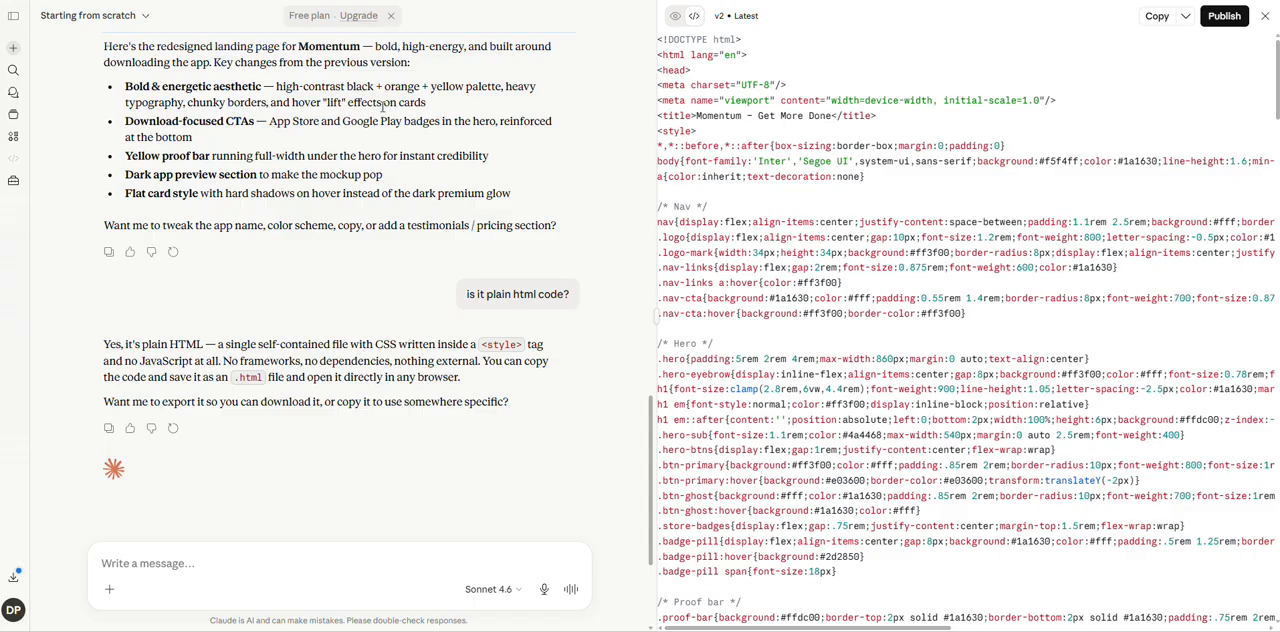
Open the Monthly Expense Dashboard from the artifacts list, review its conversation and switch the dashboard to Version 1.
click(13, 135)
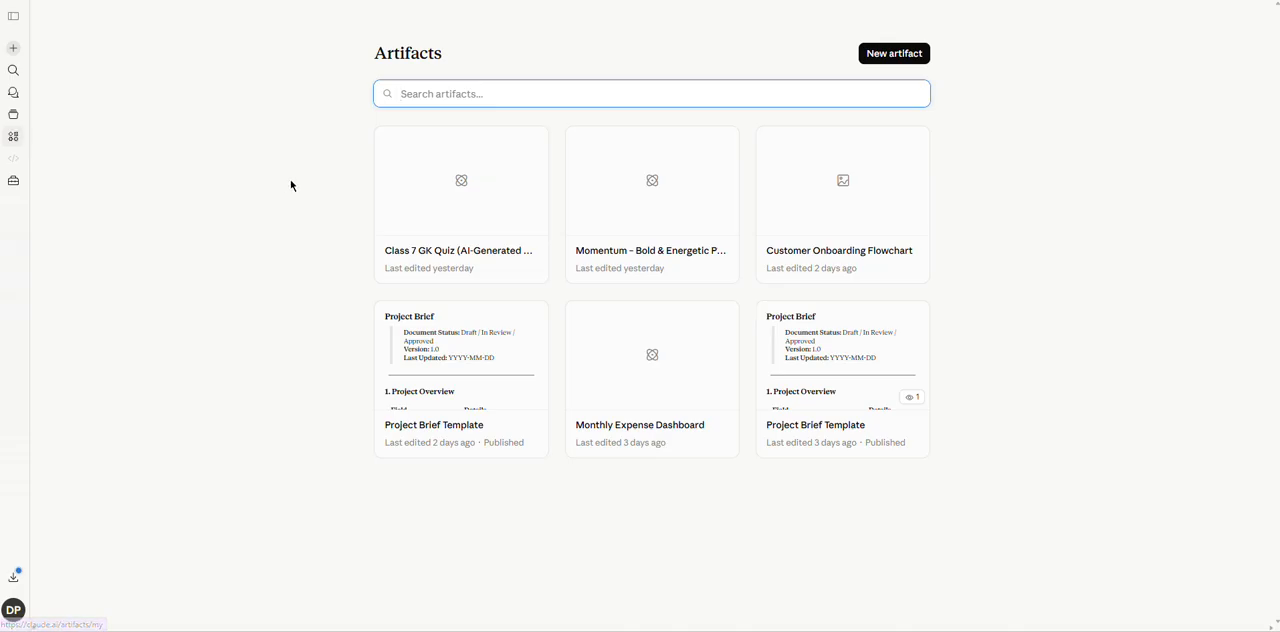
click(640, 383)
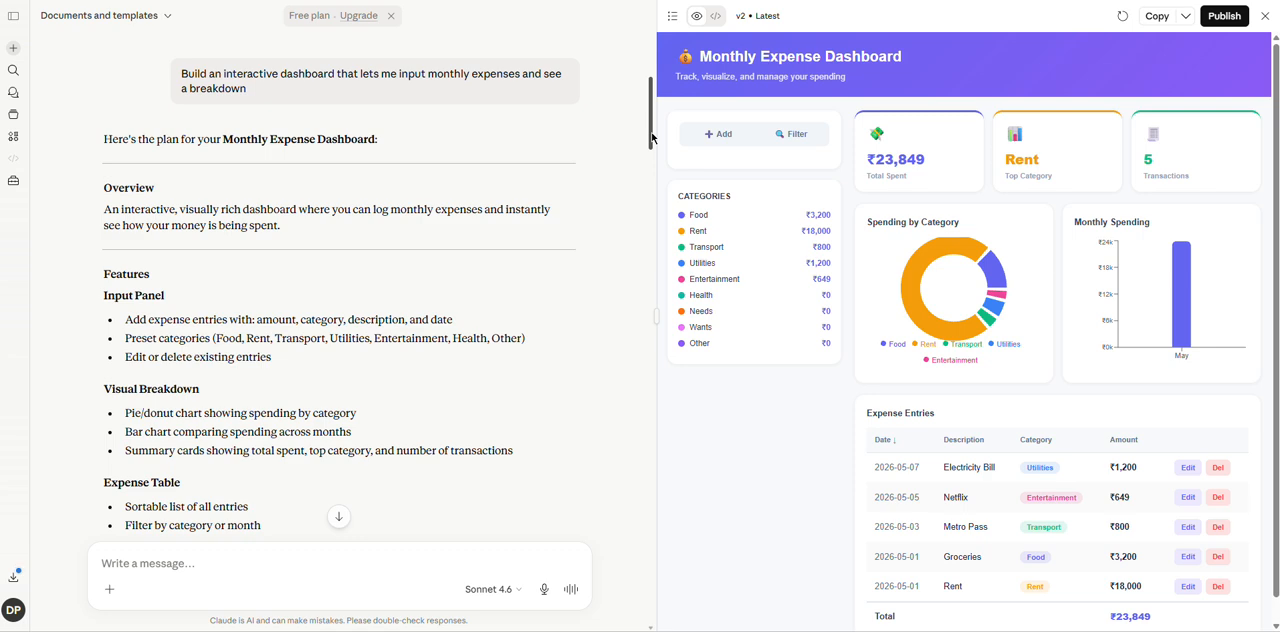
drag(652, 138, 656, 227)
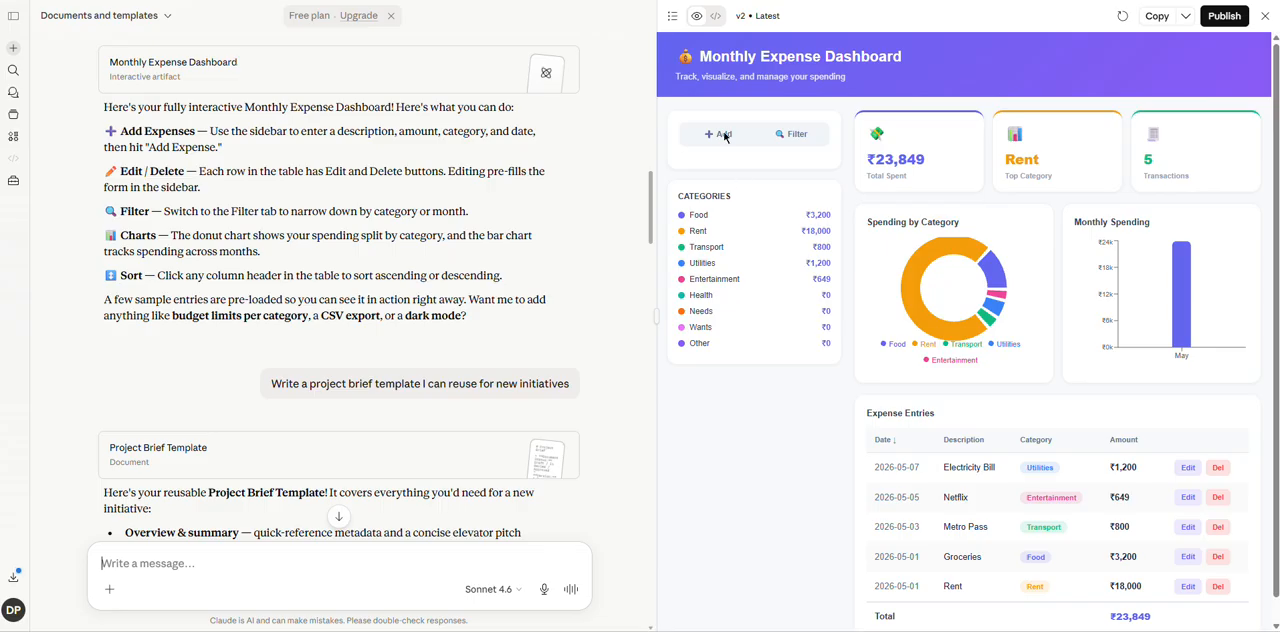
click(765, 16)
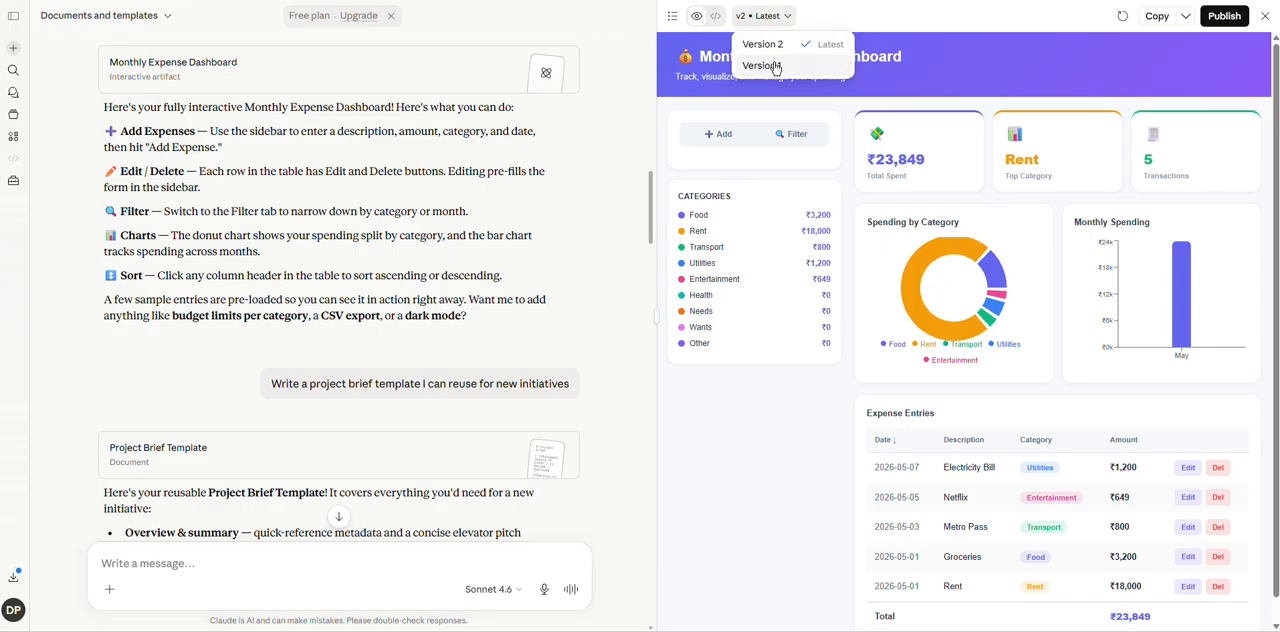
click(762, 66)
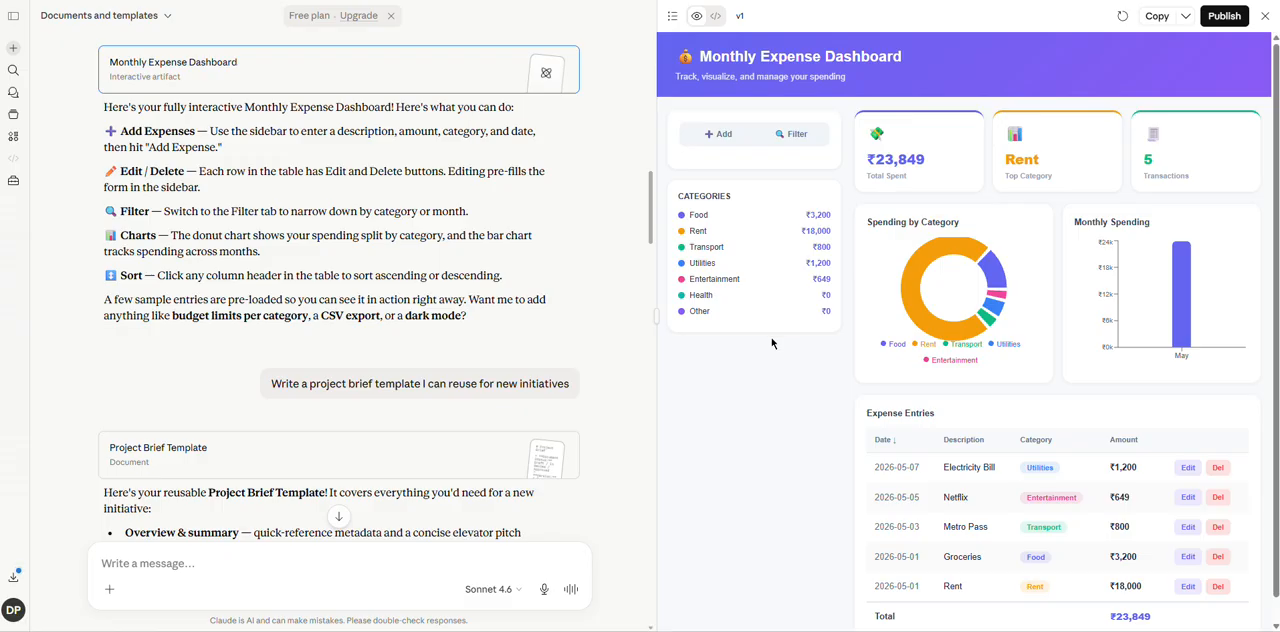
Add an expense to the dashboard with description "fruits", amount 2000, category Food and date 21-04-2026.
click(720, 135)
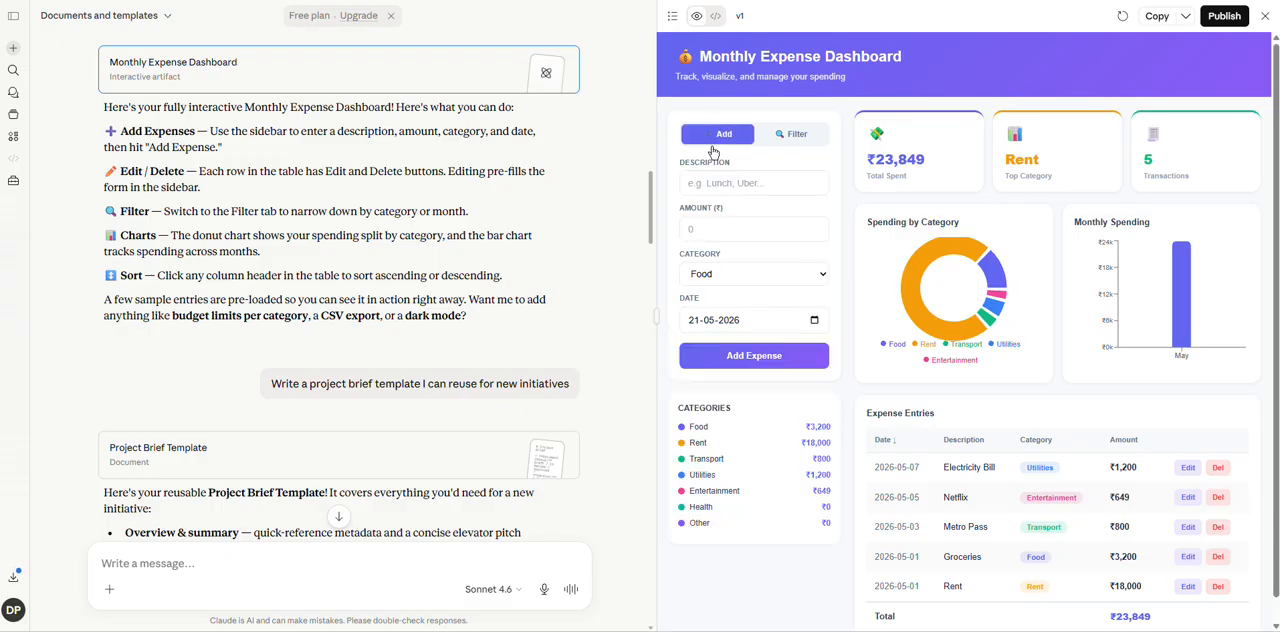
click(707, 184)
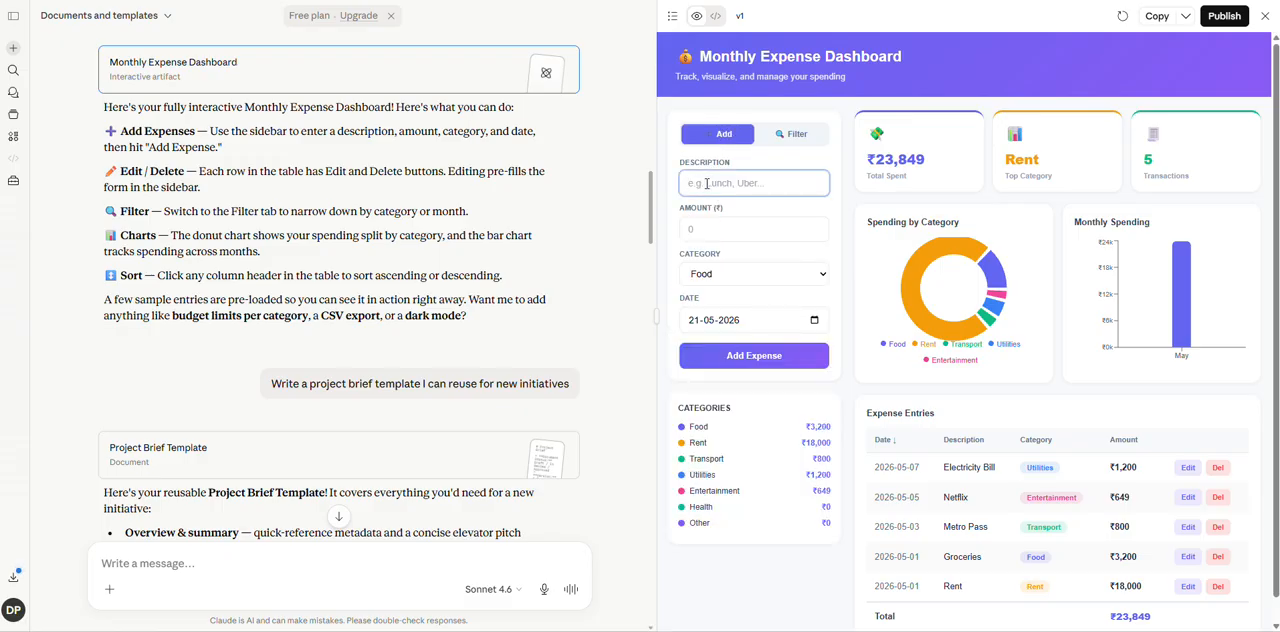
text(H)
click(755, 228)
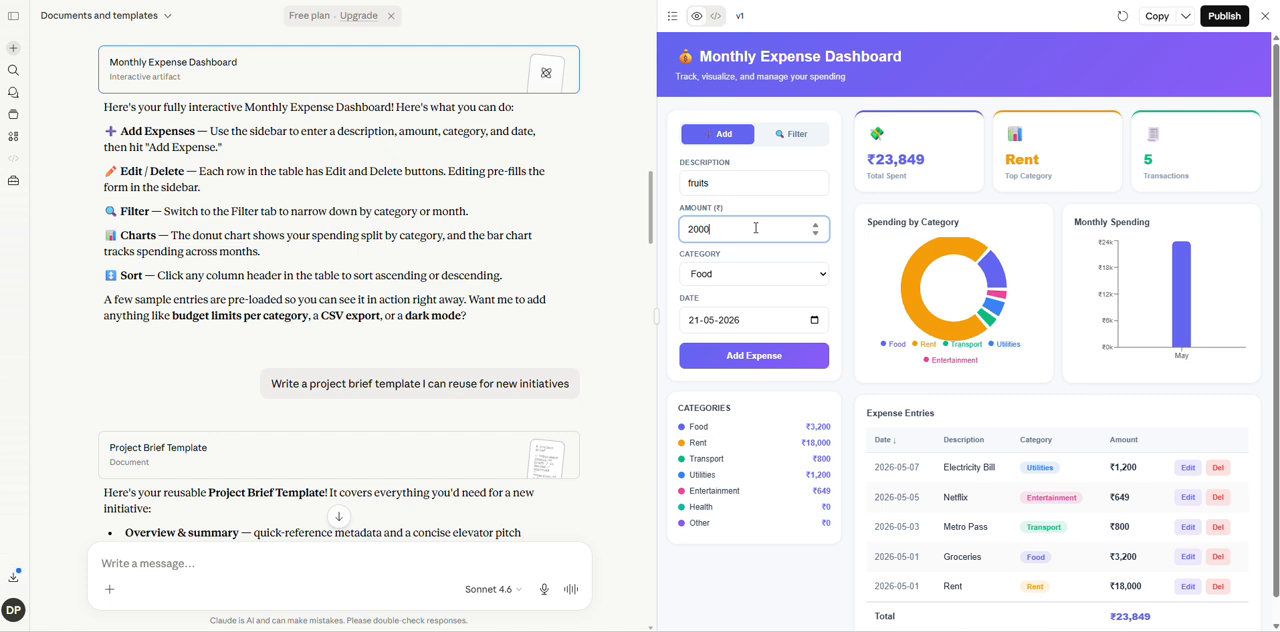
click(815, 321)
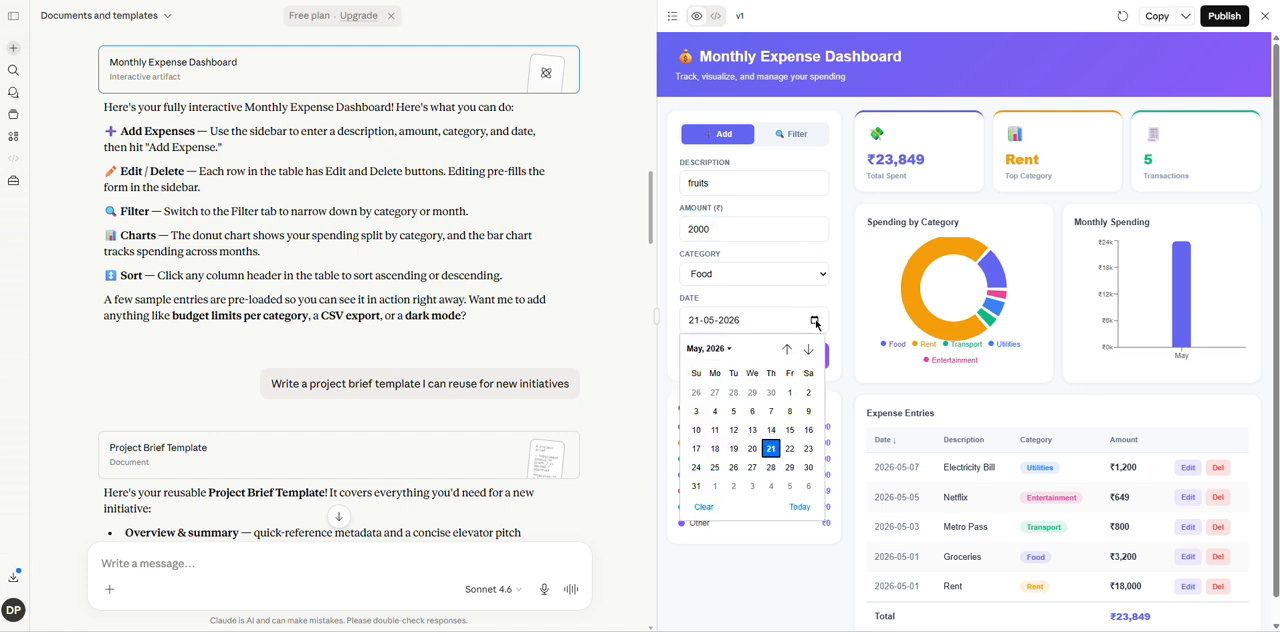
click(786, 349)
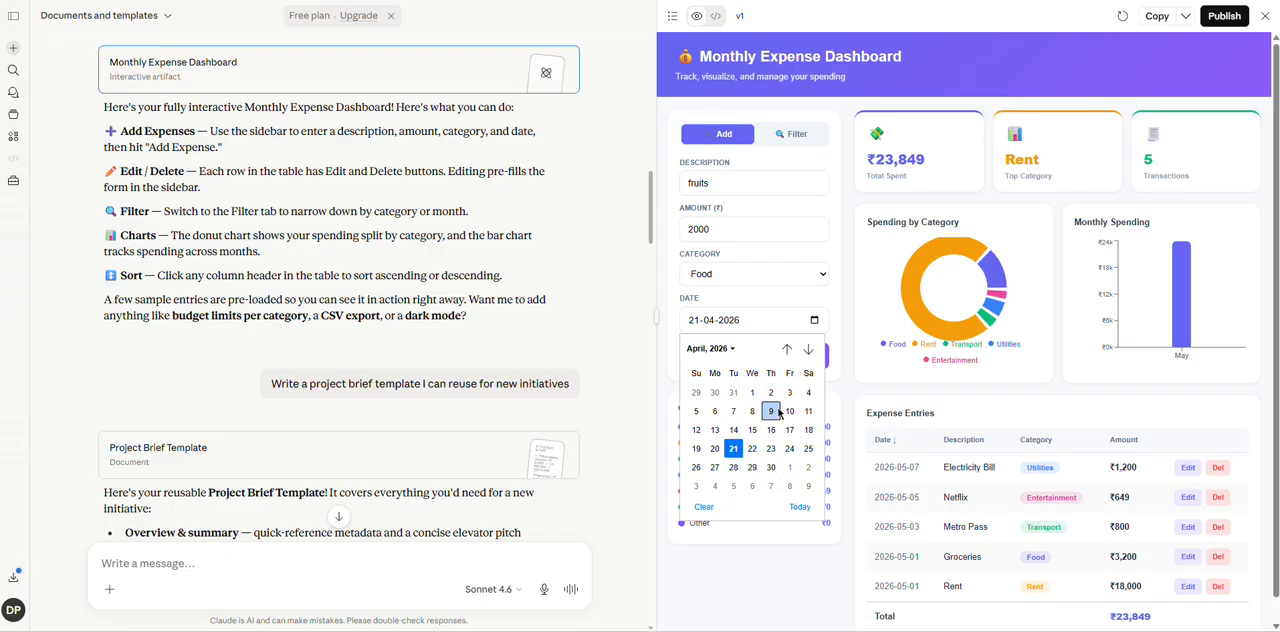
click(735, 449)
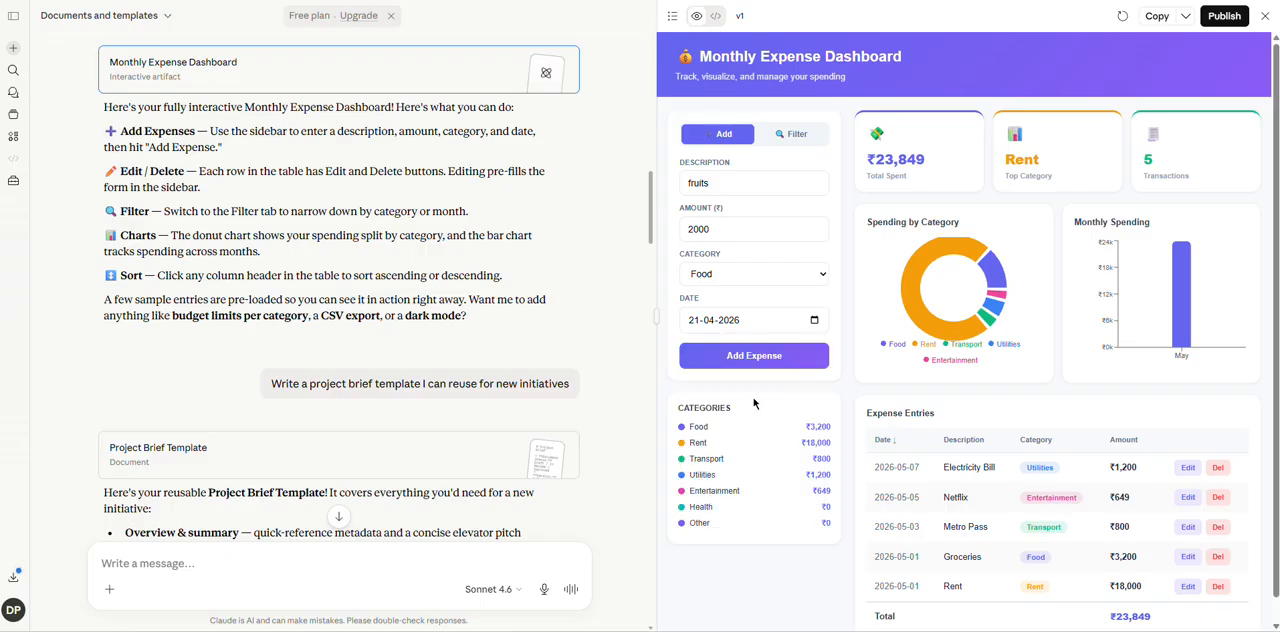
click(763, 358)
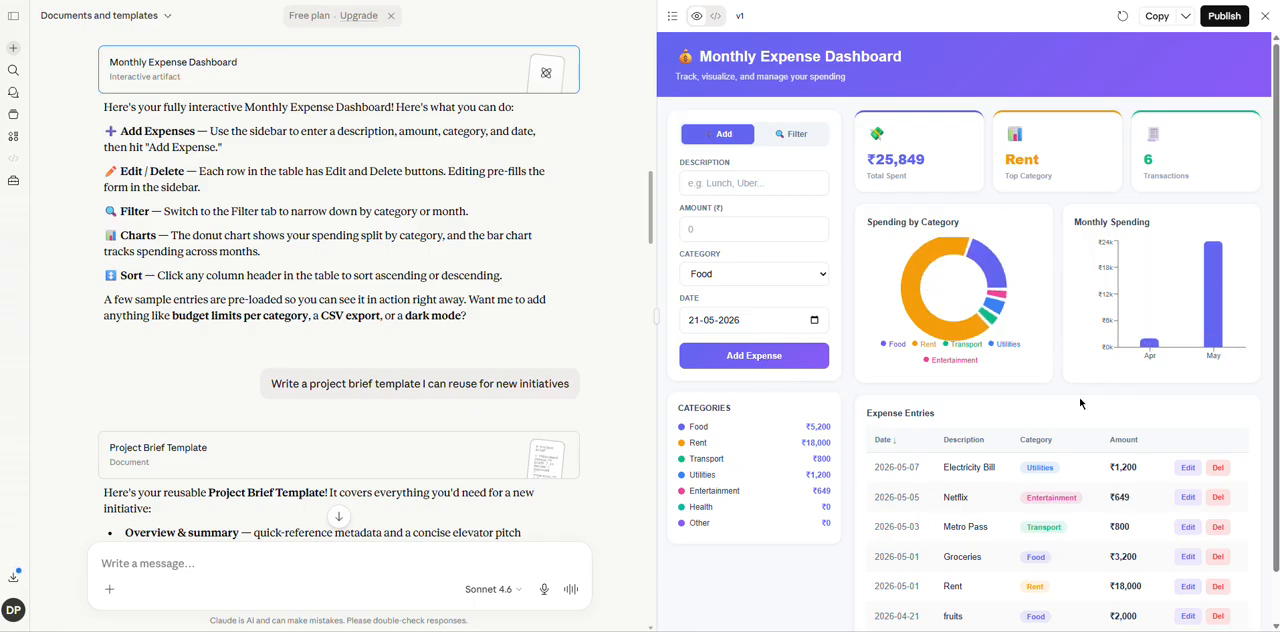
Look over the dashboard's expense entries and check the artifact's download options without downloading anything.
drag(1276, 291, 1279, 256)
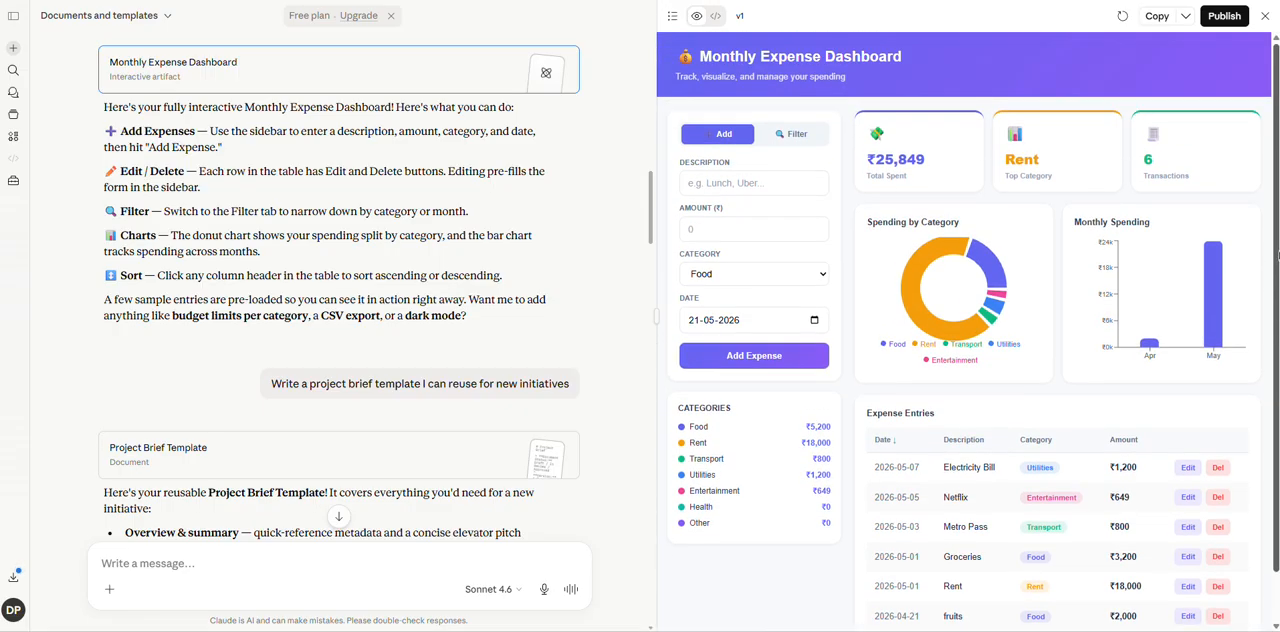
click(1186, 20)
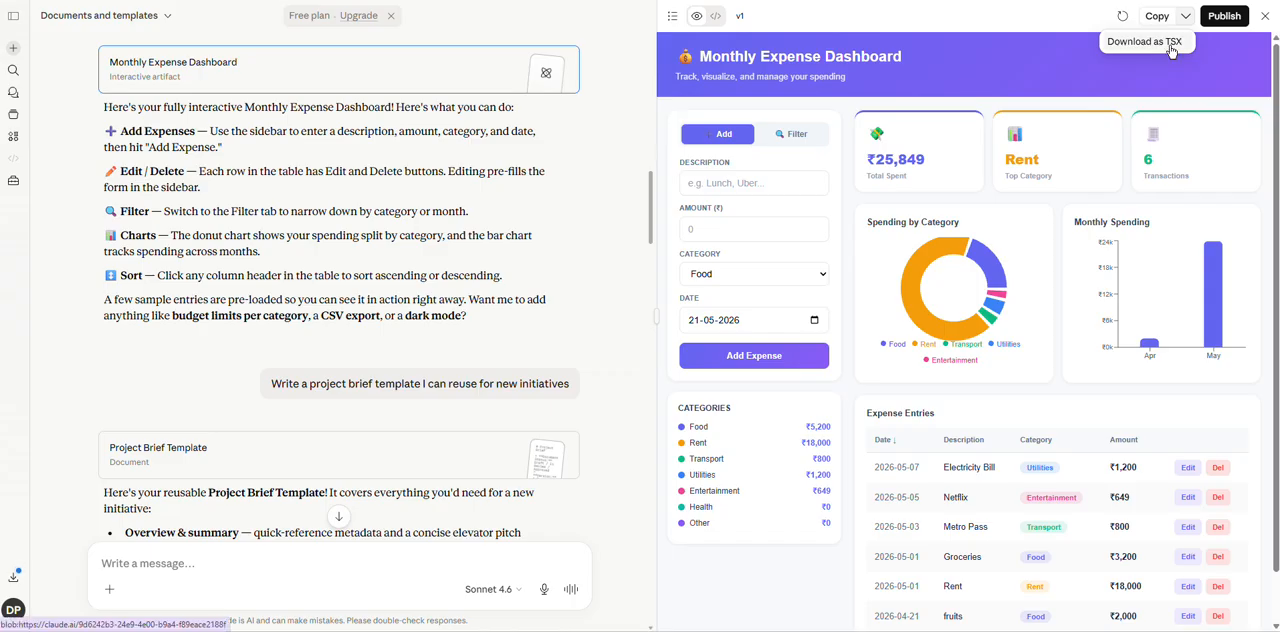
click(794, 20)
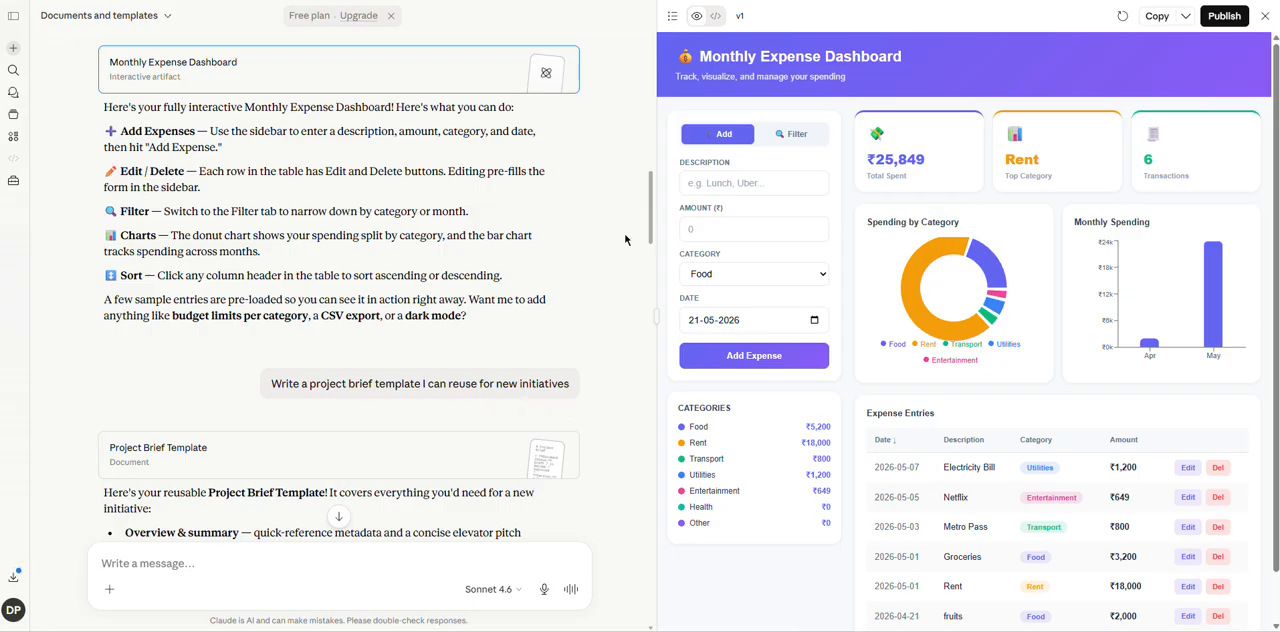
Open the first Project Brief Template from its card in the conversation and look back over the preceding messages.
drag(650, 218, 651, 241)
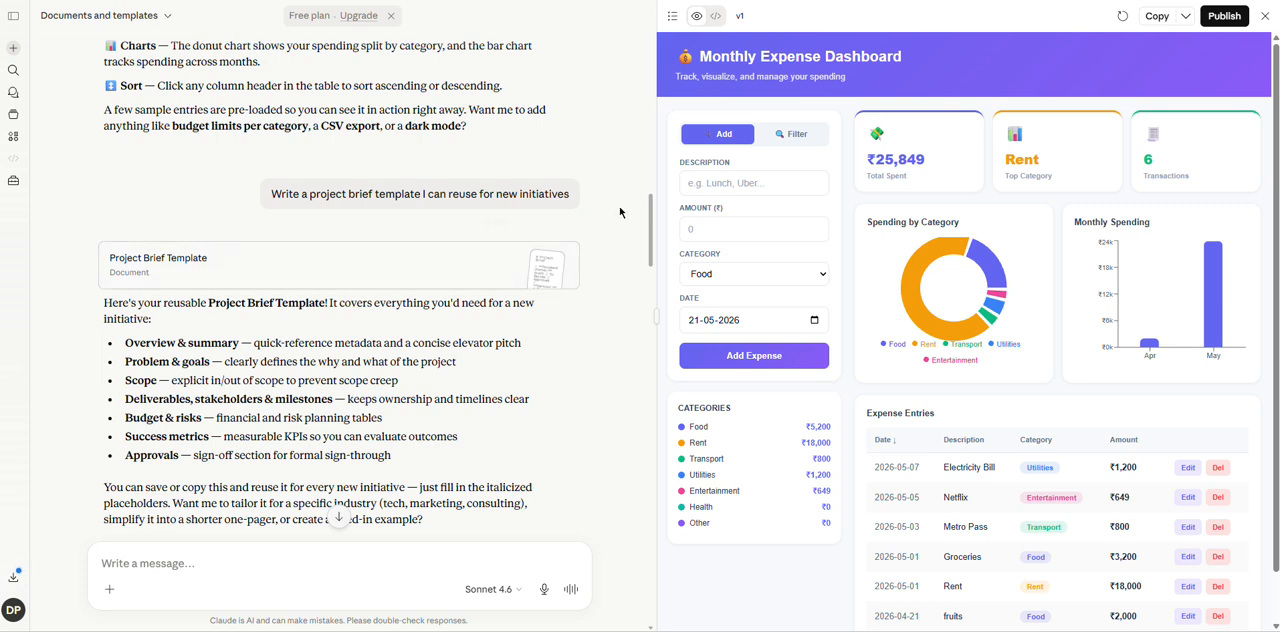
drag(650, 226, 650, 241)
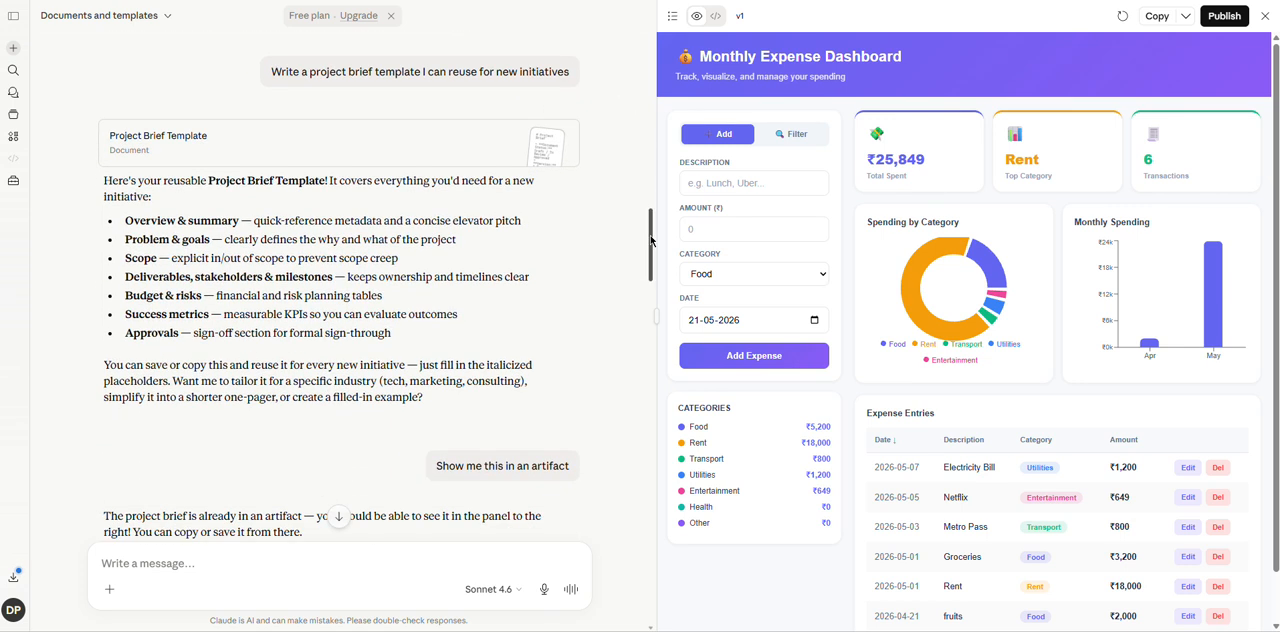
click(348, 148)
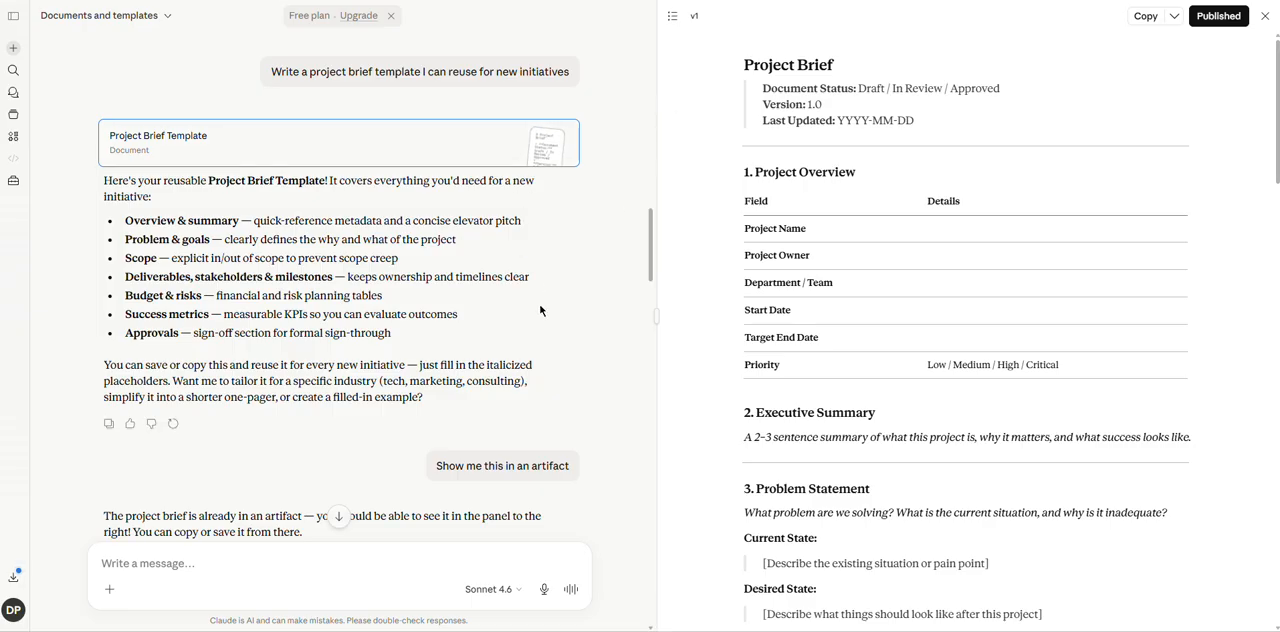
drag(651, 245, 654, 197)
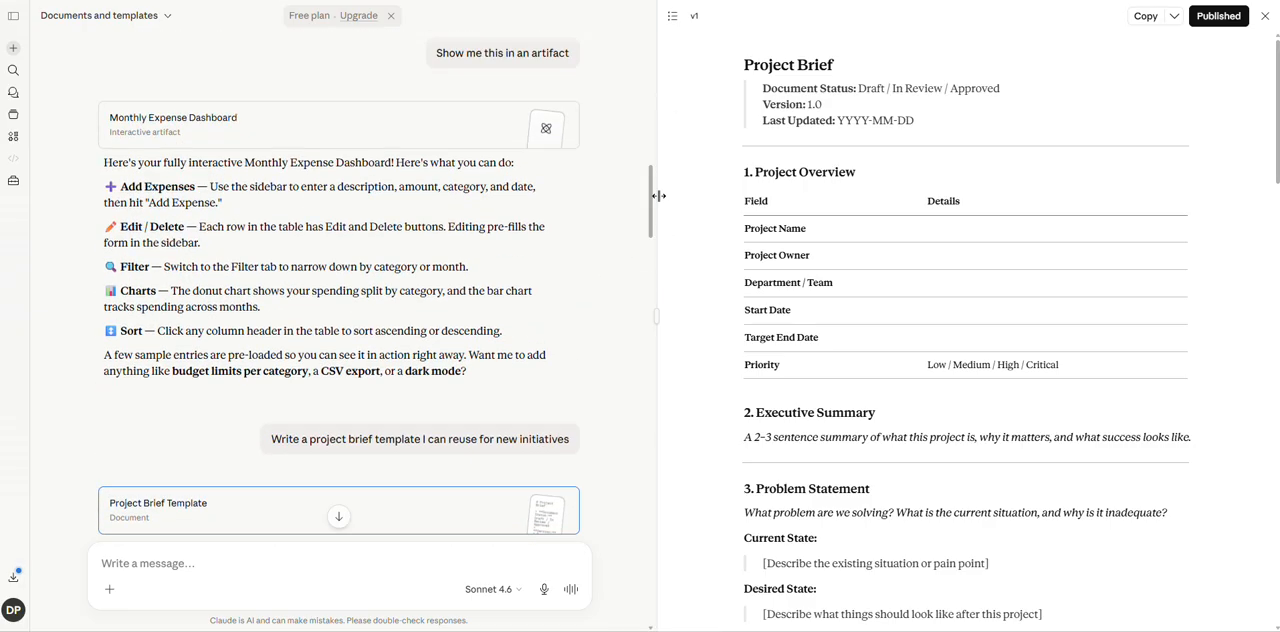
Use the artifact switcher to show the Monthly Expense Dashboard and then return to the Project Brief Template.
click(671, 18)
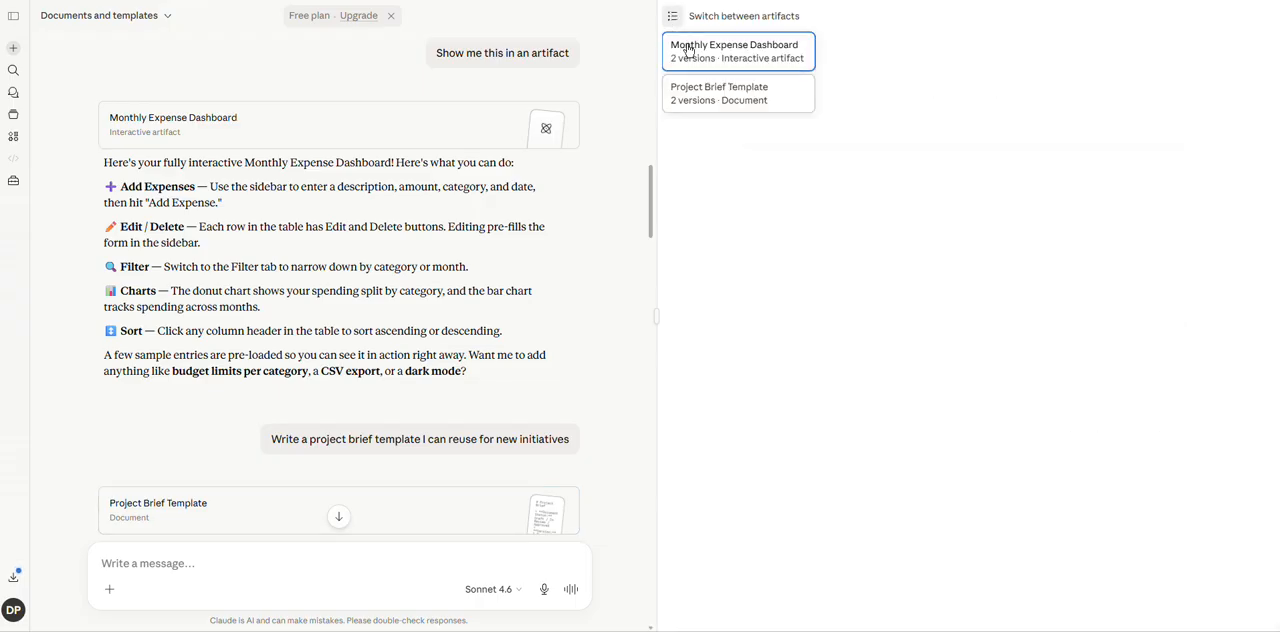
click(689, 50)
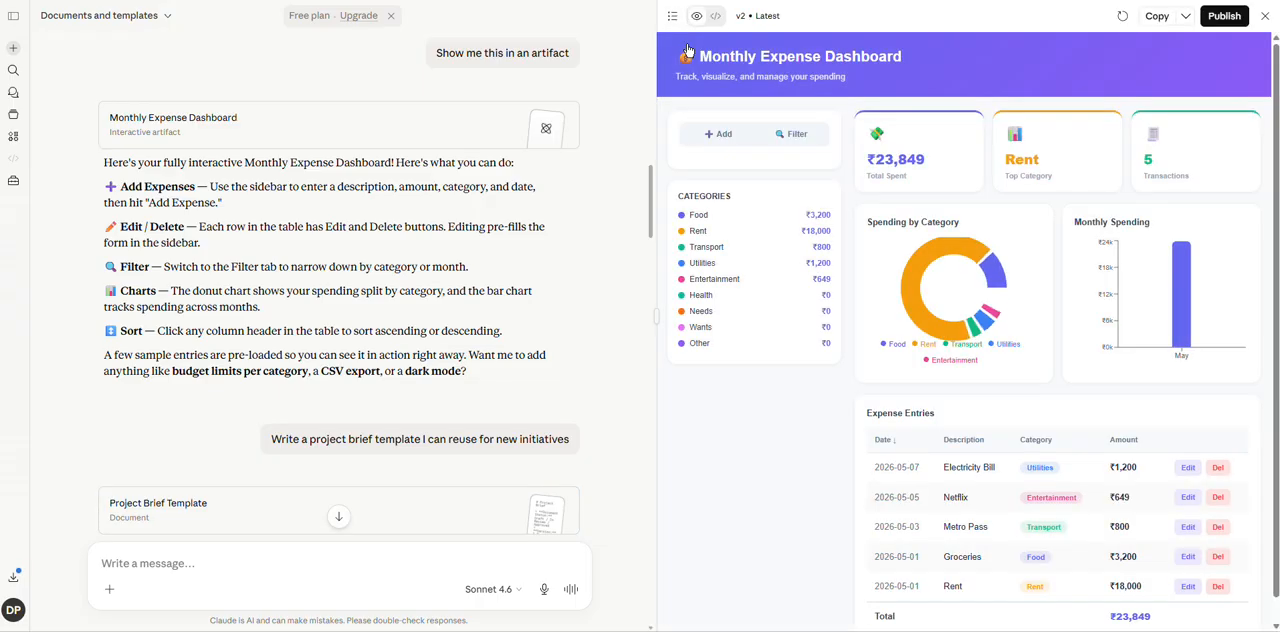
click(672, 16)
click(685, 96)
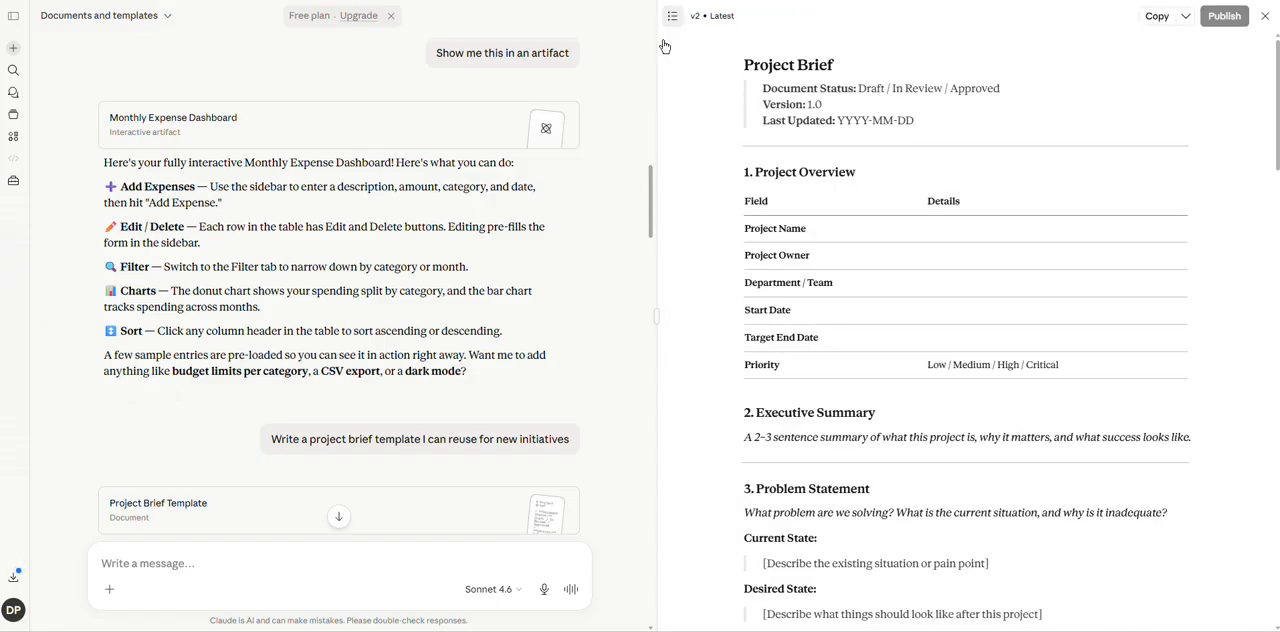
Switch the Project Brief Template to Version 1 and review the conversation about adding the "needs and wants" category.
click(711, 17)
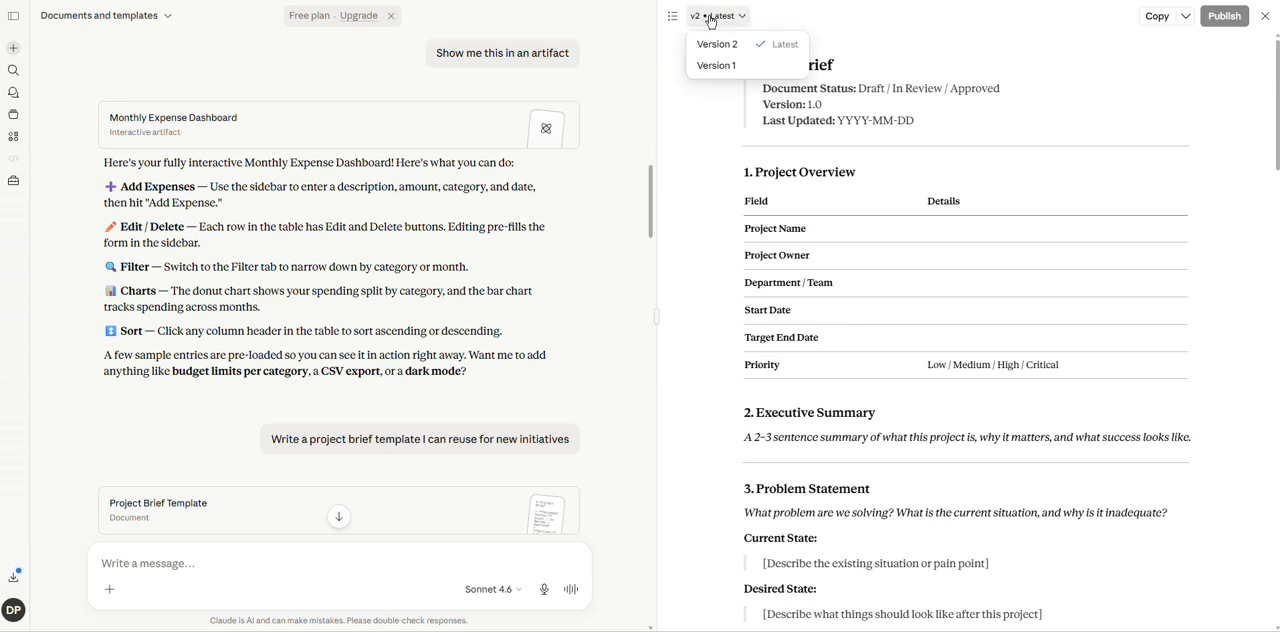
click(716, 66)
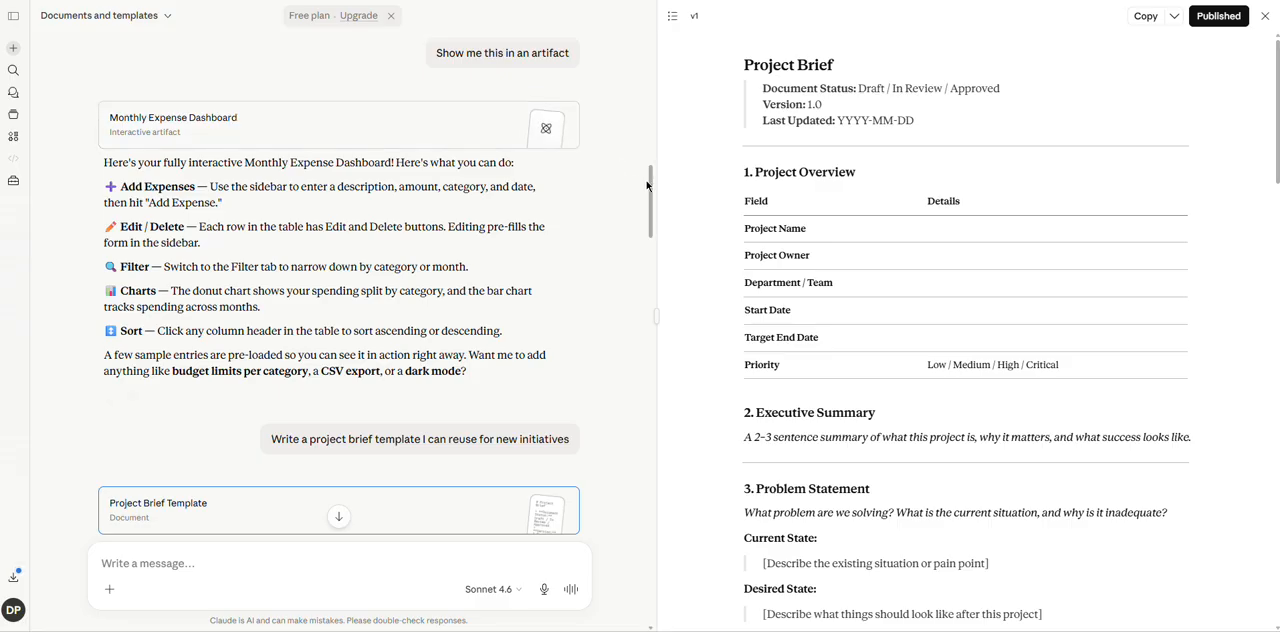
drag(651, 192, 658, 297)
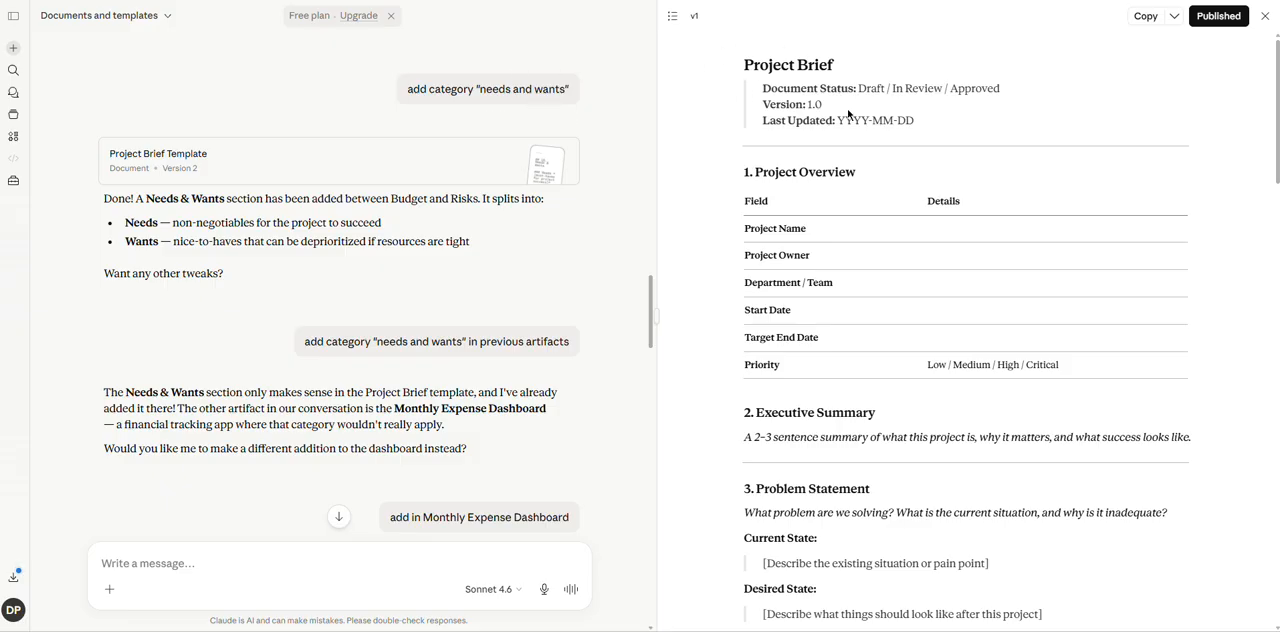
scroll(647, 275, up, 3)
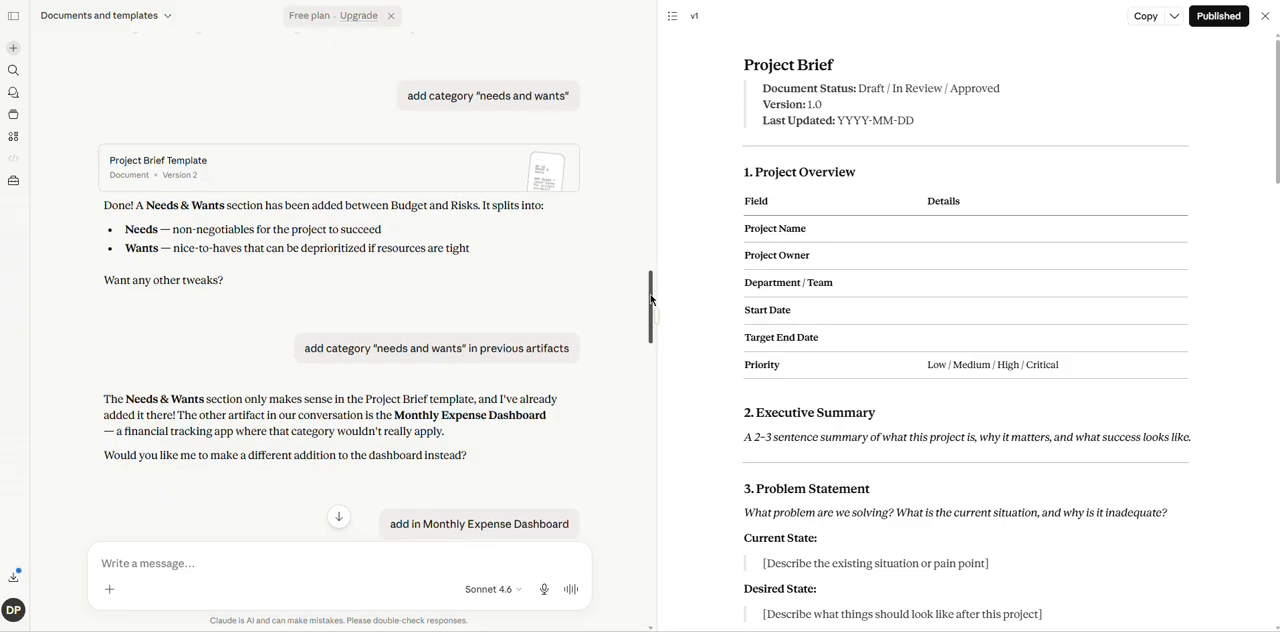
drag(647, 275, 647, 238)
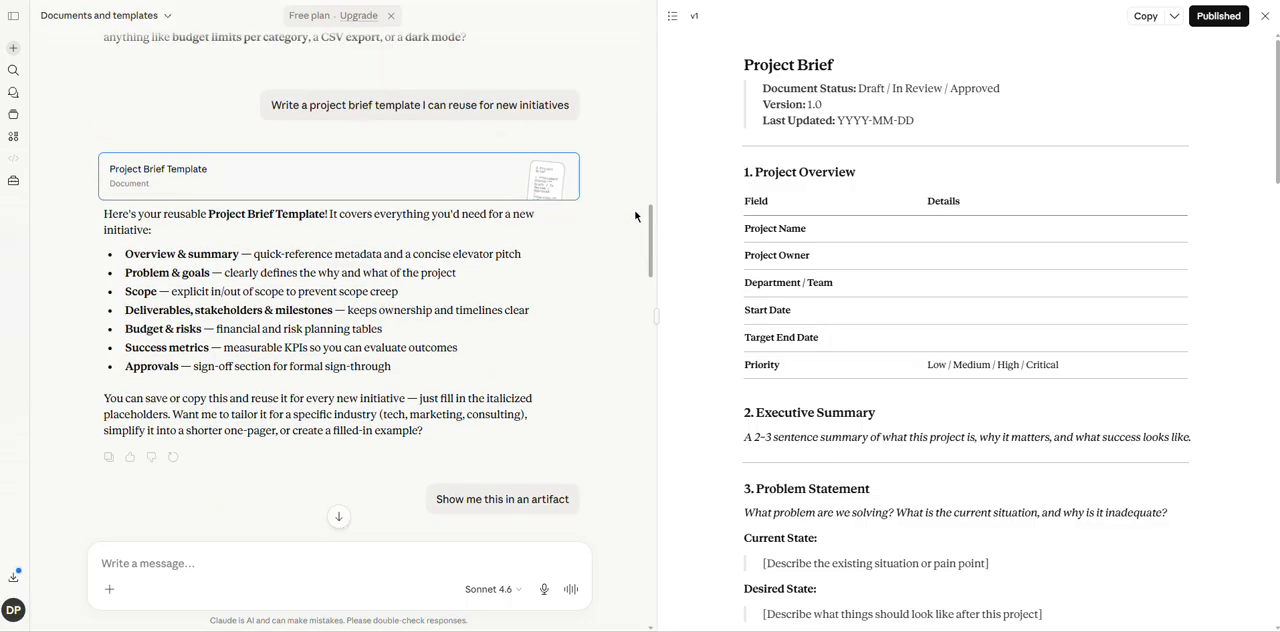
drag(650, 232, 650, 290)
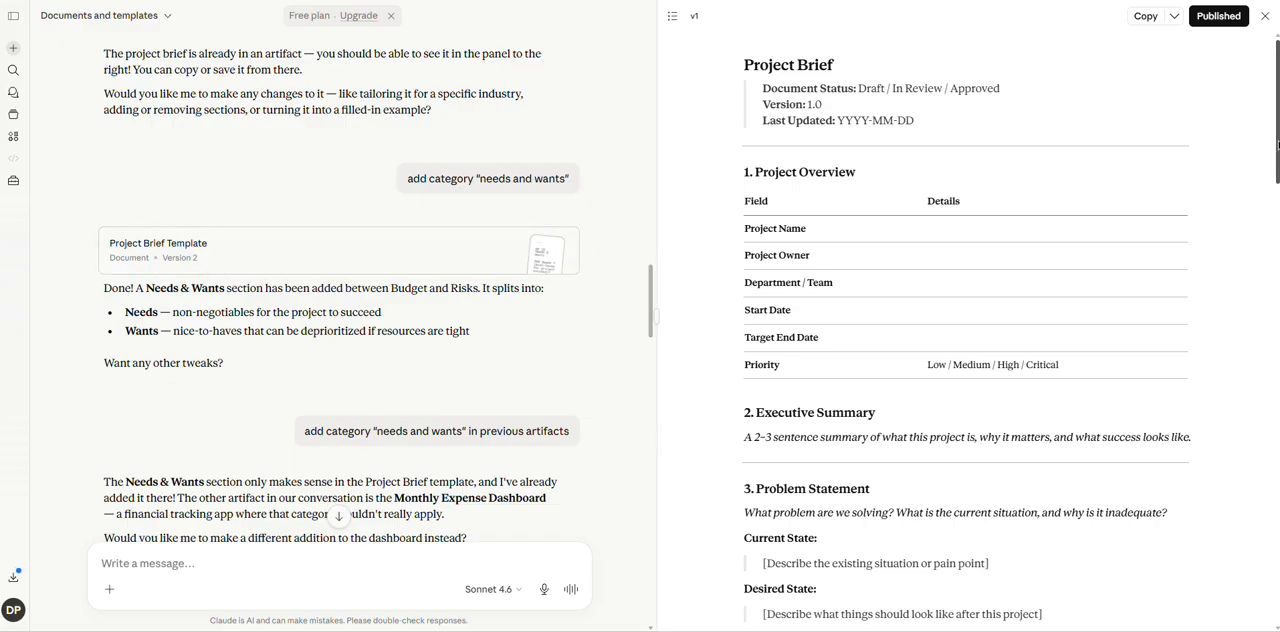
Look over Version 1 of the Project Brief Template, then open Version 2 from its conversation card to compare the Needs & Wants section.
drag(1277, 144, 1277, 580)
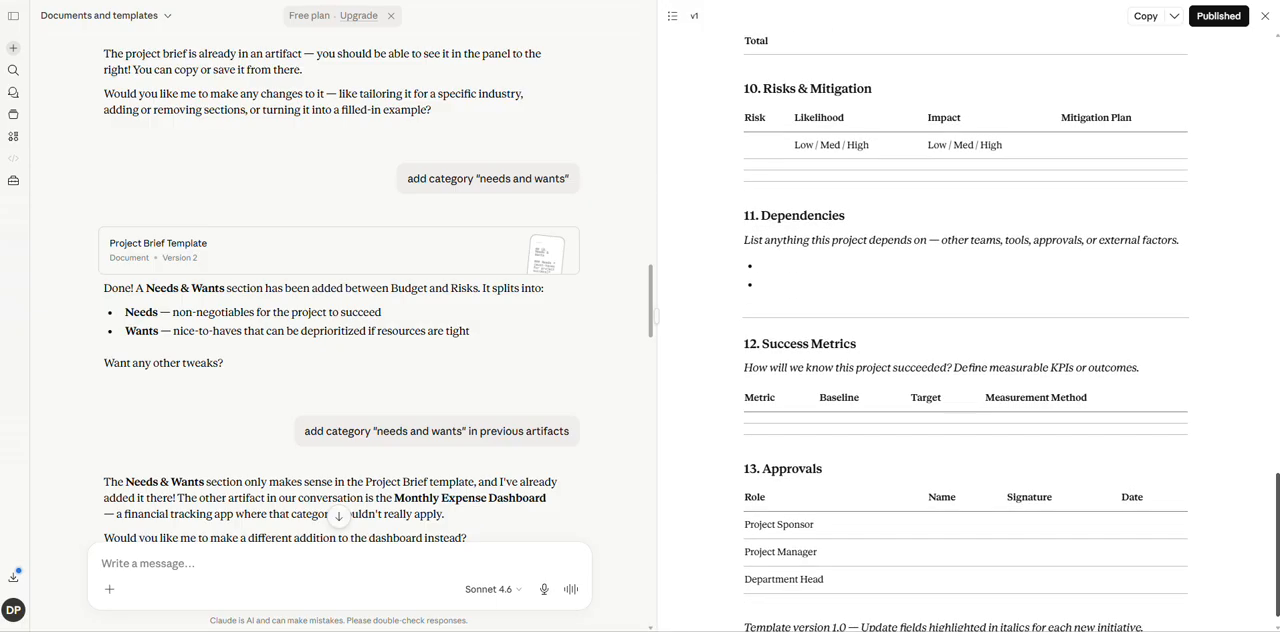
click(351, 249)
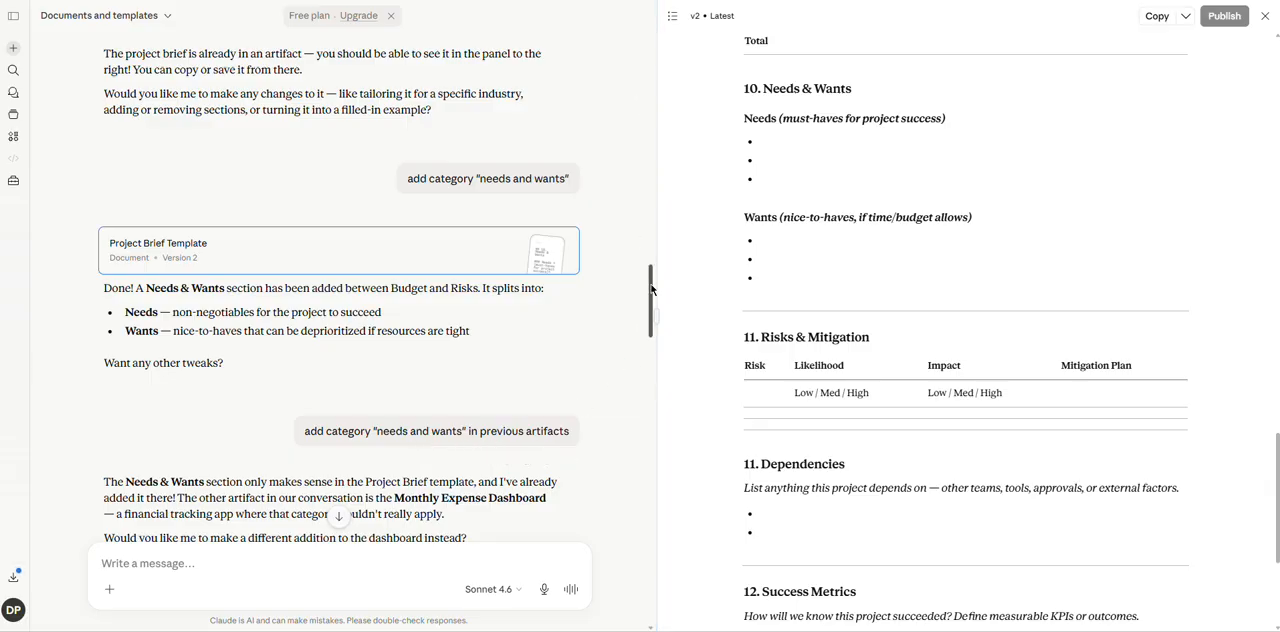
scroll(651, 289, down, 4)
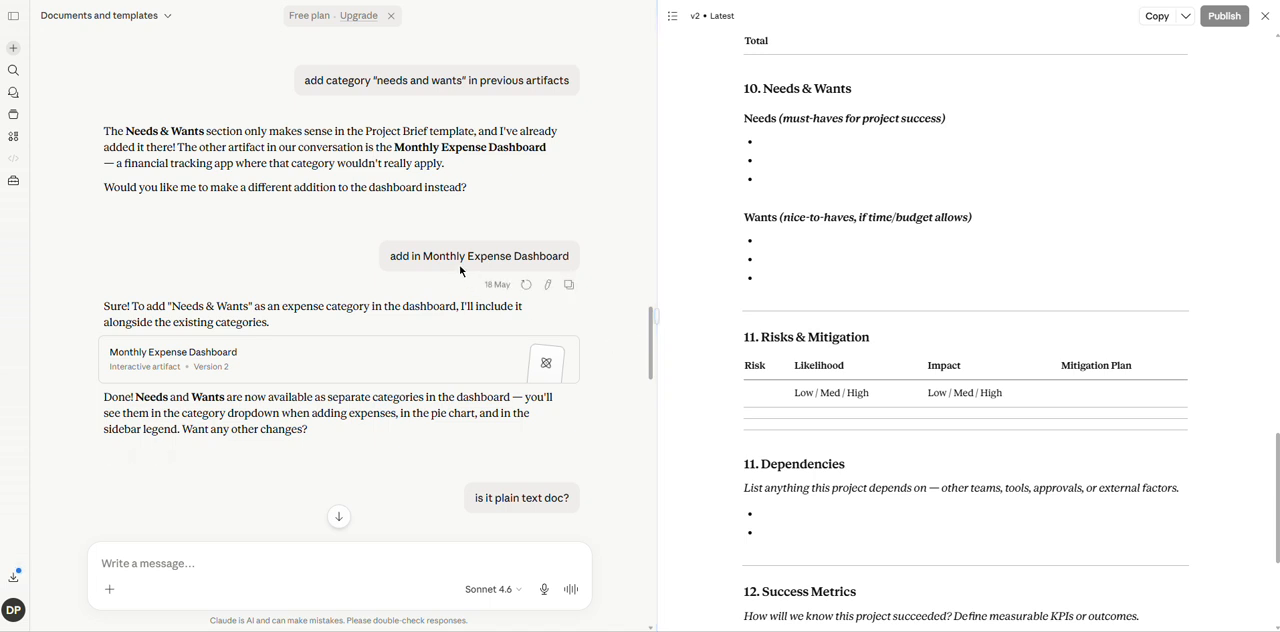
Show the Monthly Expense Dashboard with the artifact switcher and review the conversation about adding needs and wants to it.
click(672, 16)
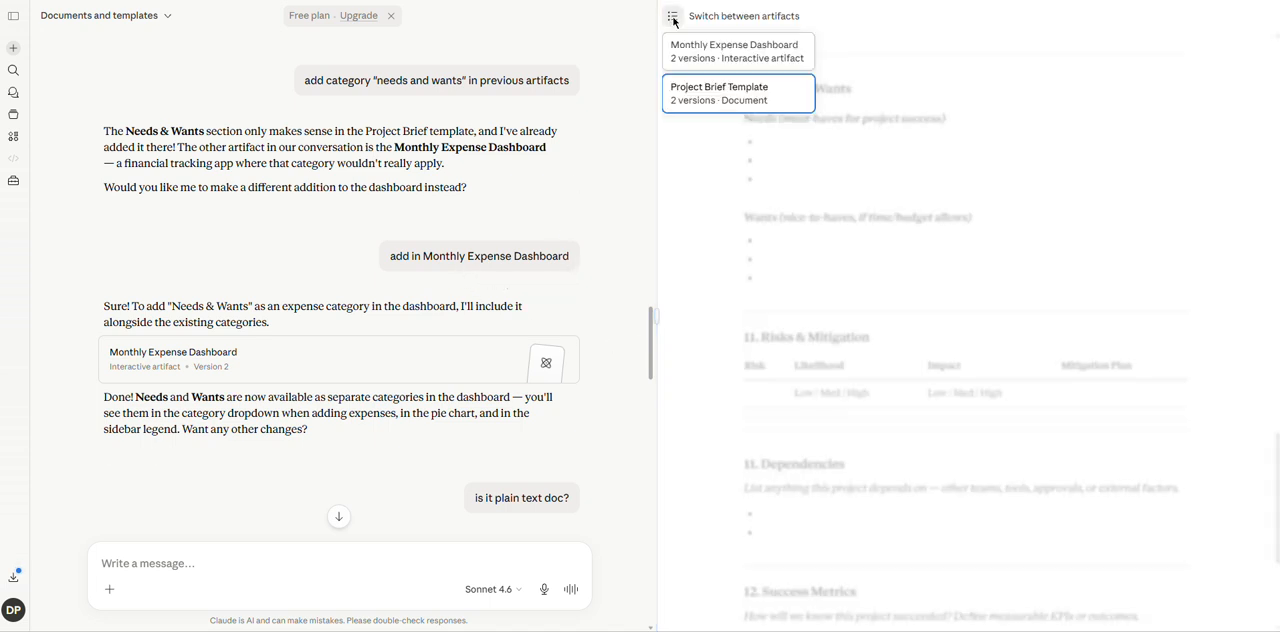
click(687, 54)
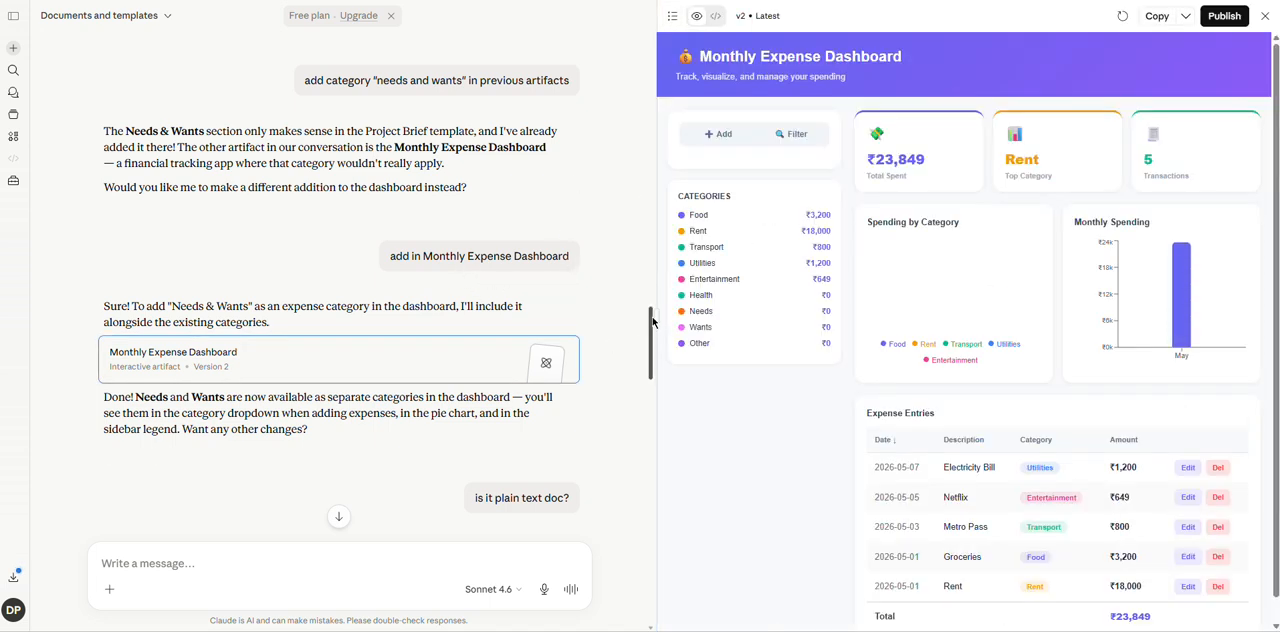
drag(651, 323, 651, 367)
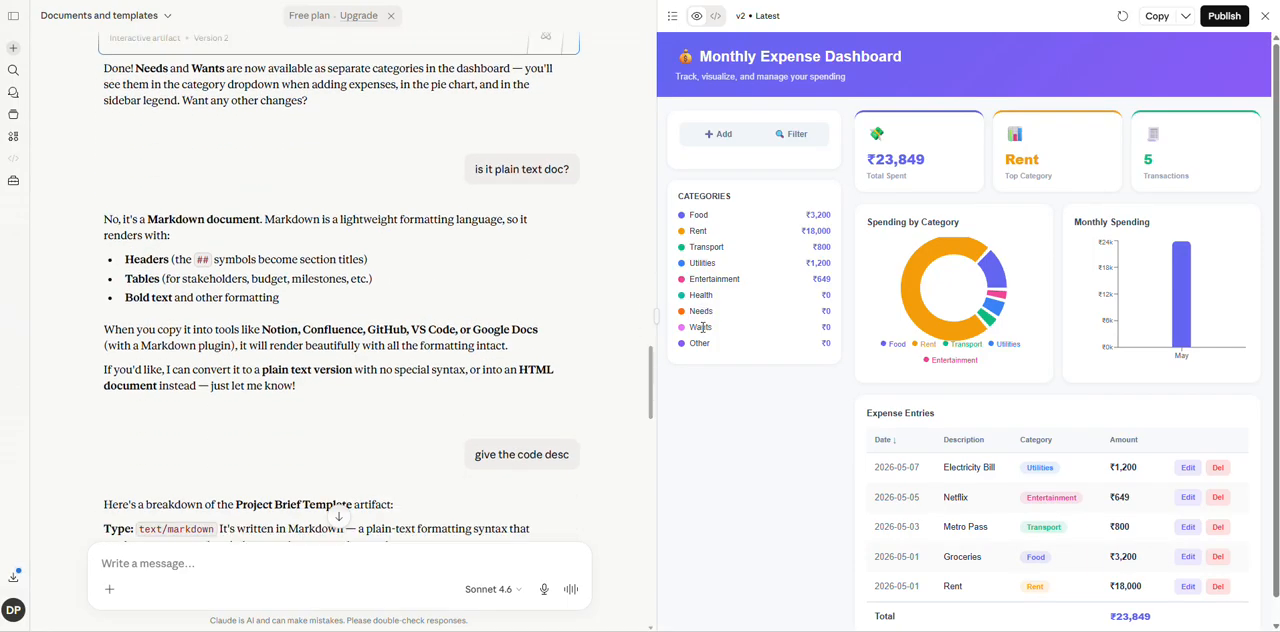
Switch the Monthly Expense Dashboard to Version 1 and display its code.
click(757, 16)
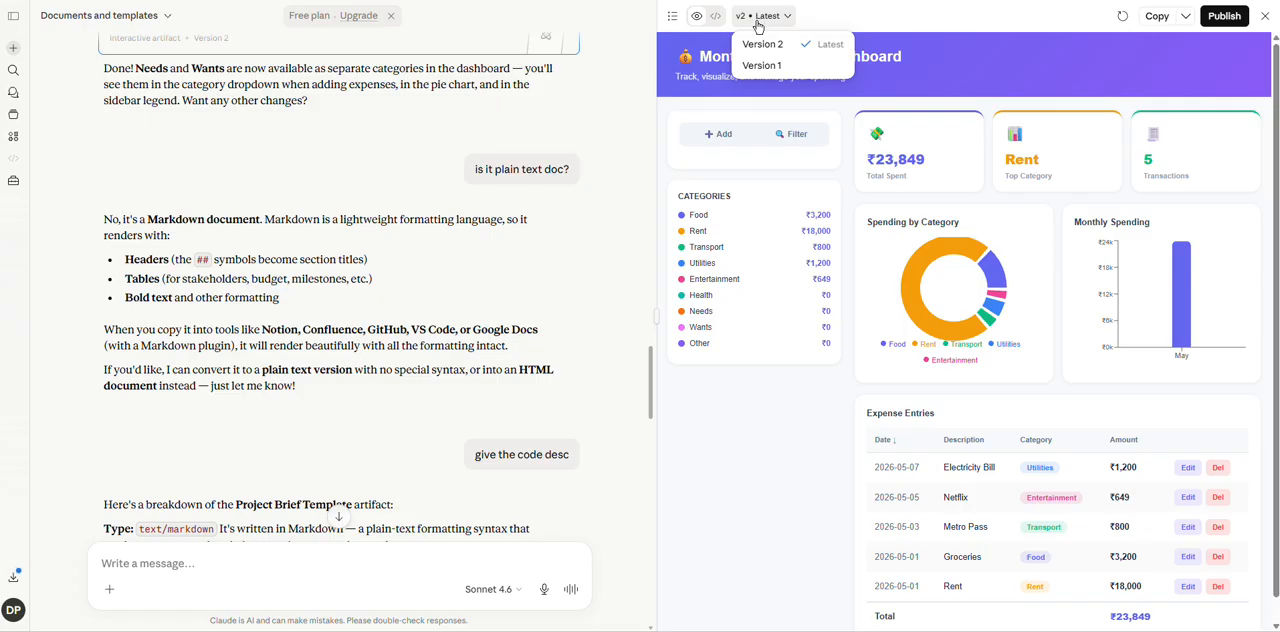
click(762, 65)
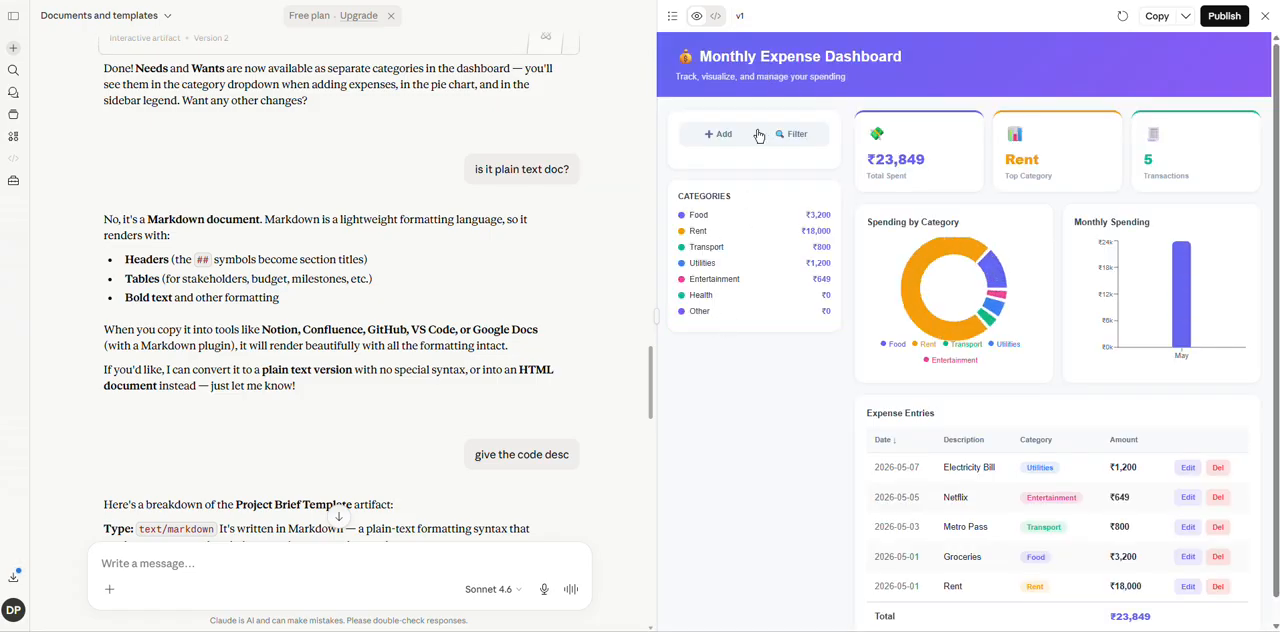
click(715, 17)
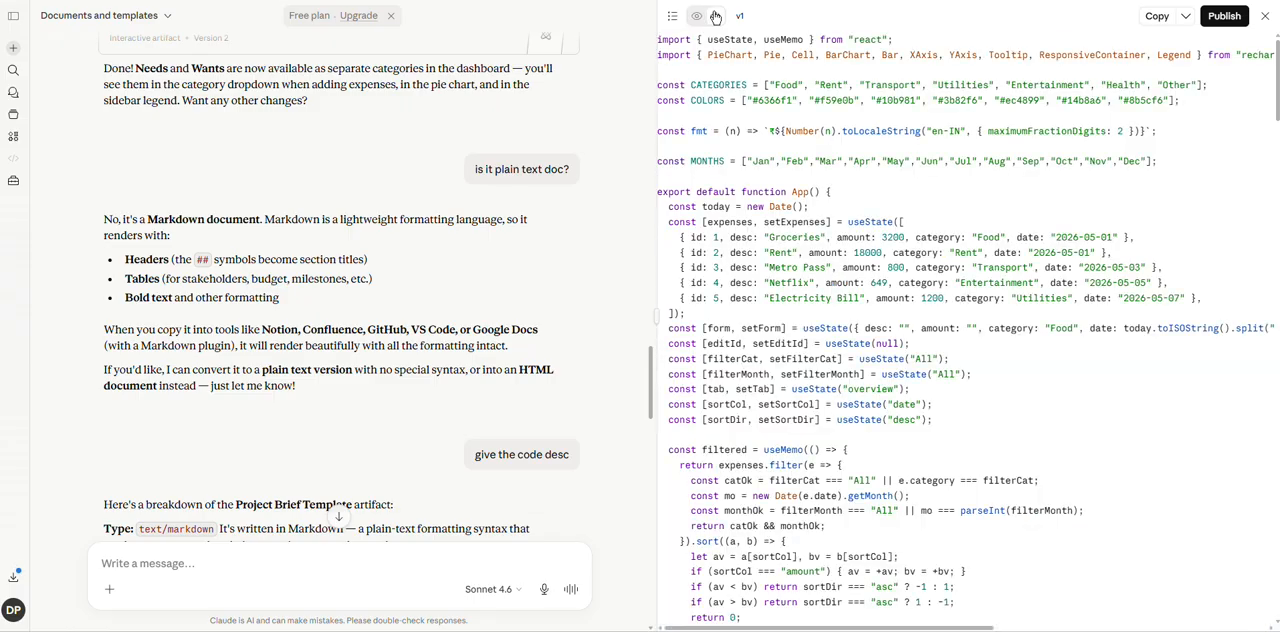
Return the dashboard to Version 2 and reread the messages requesting the "needs and wants" category.
click(750, 18)
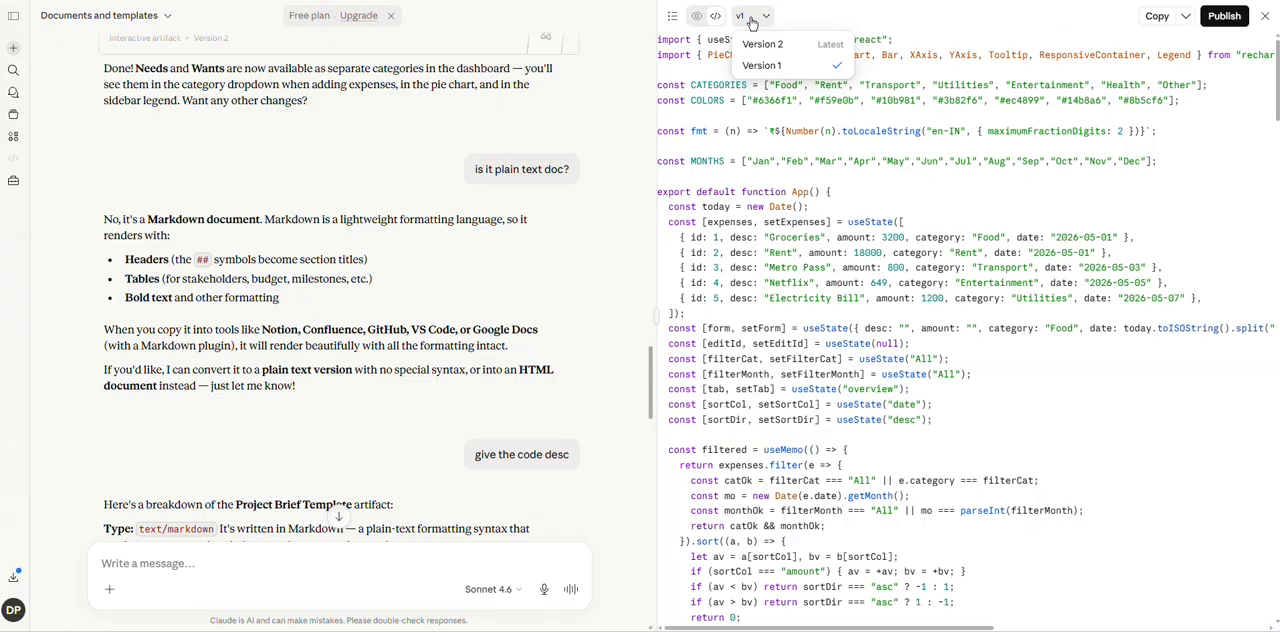
click(762, 43)
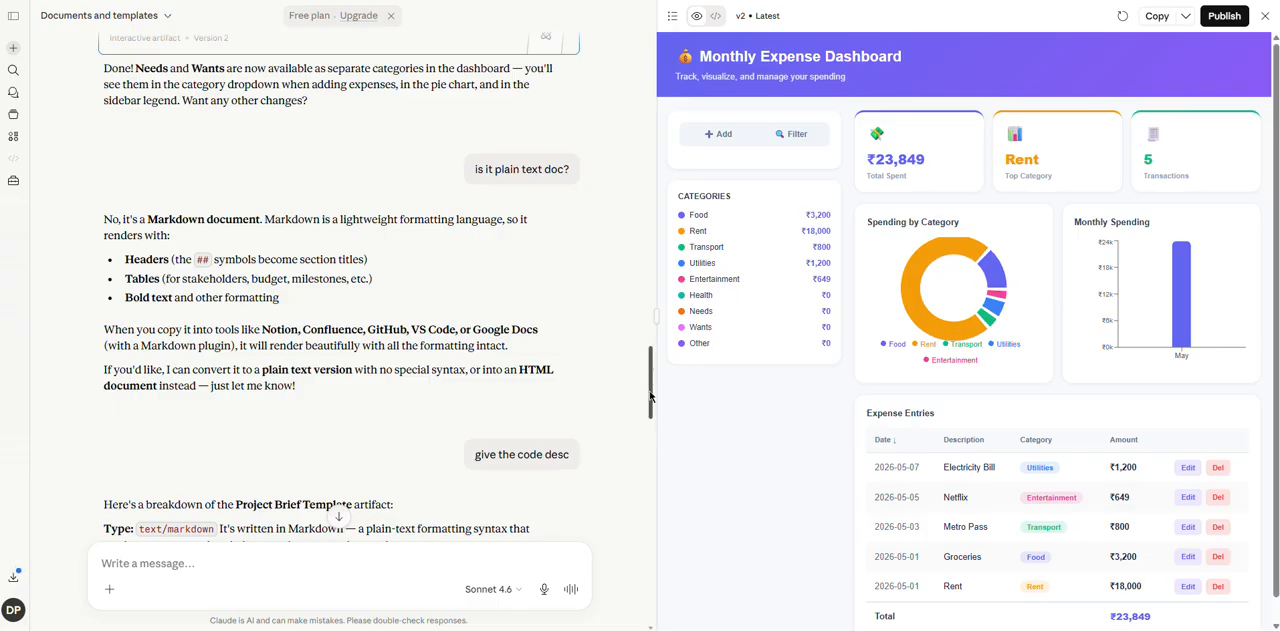
scroll(650, 397, up, 3)
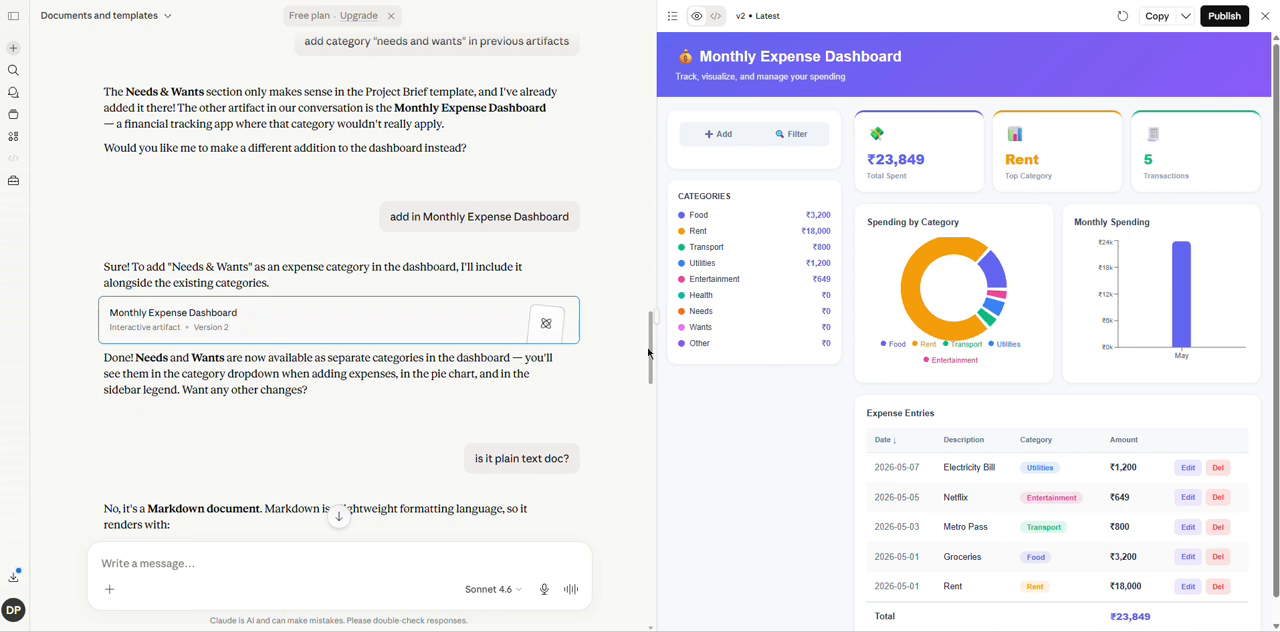
mouse_move(653, 355)
mouse_down()
mouse_move(652, 272)
mouse_move(652, 334)
mouse_up()
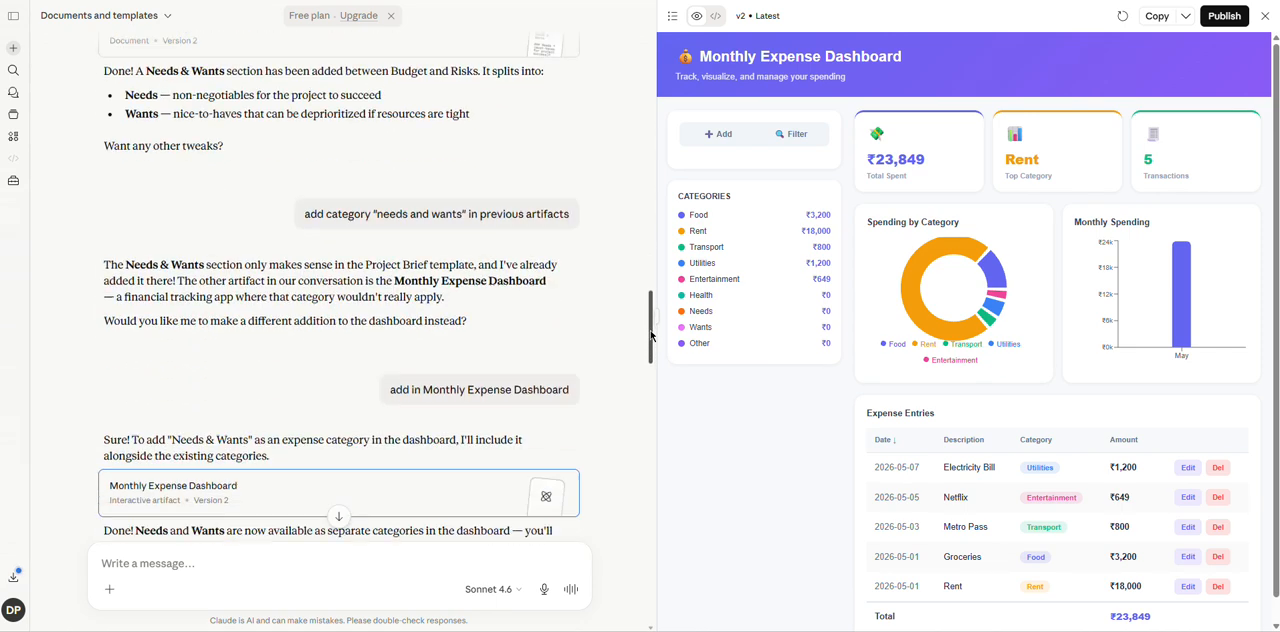
Check the dashboard's version list and the artifact list without switching, and read the conversation about the plain text and Markdown format.
click(764, 18)
click(764, 18)
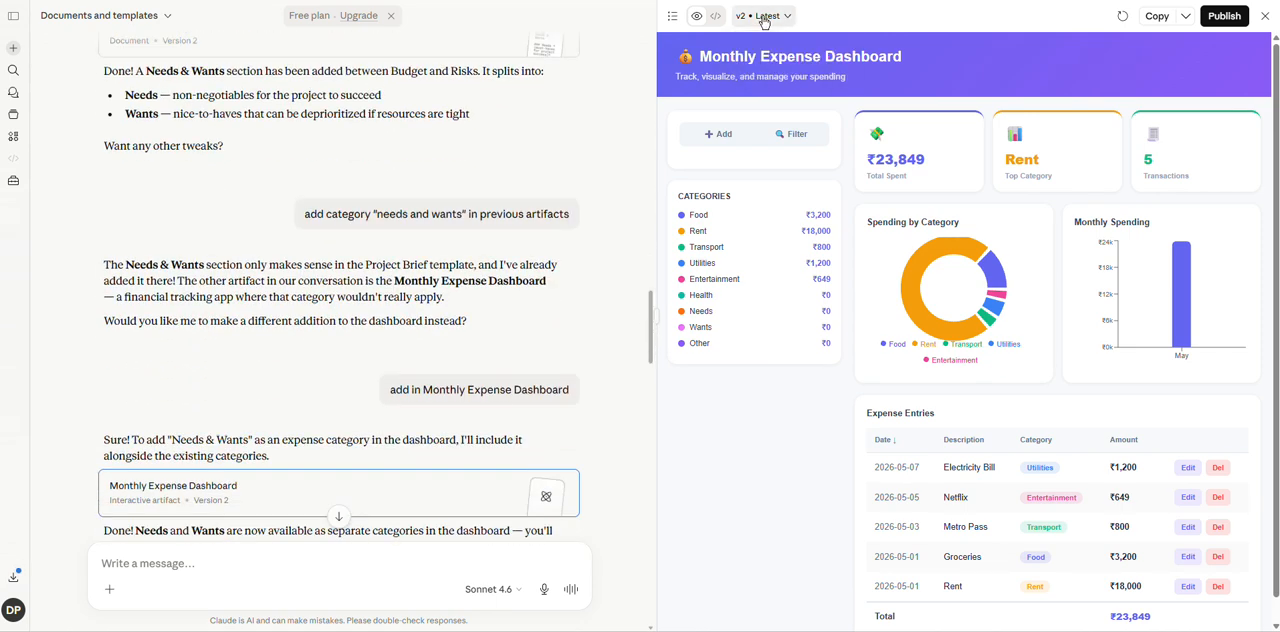
click(673, 17)
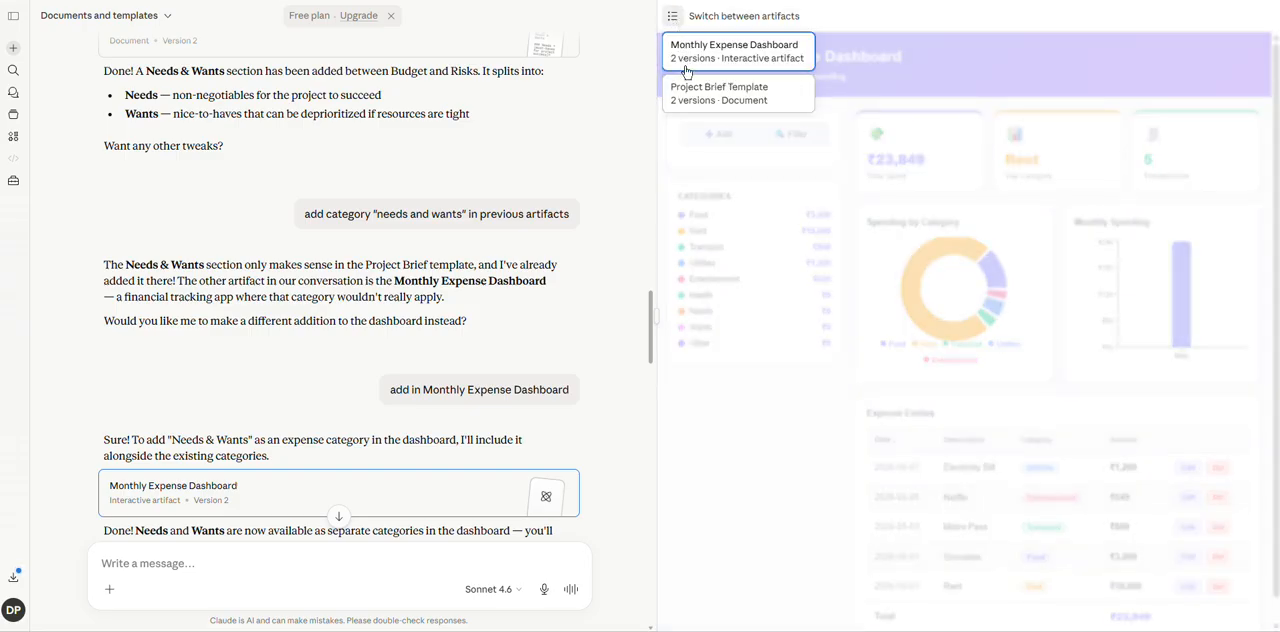
click(673, 18)
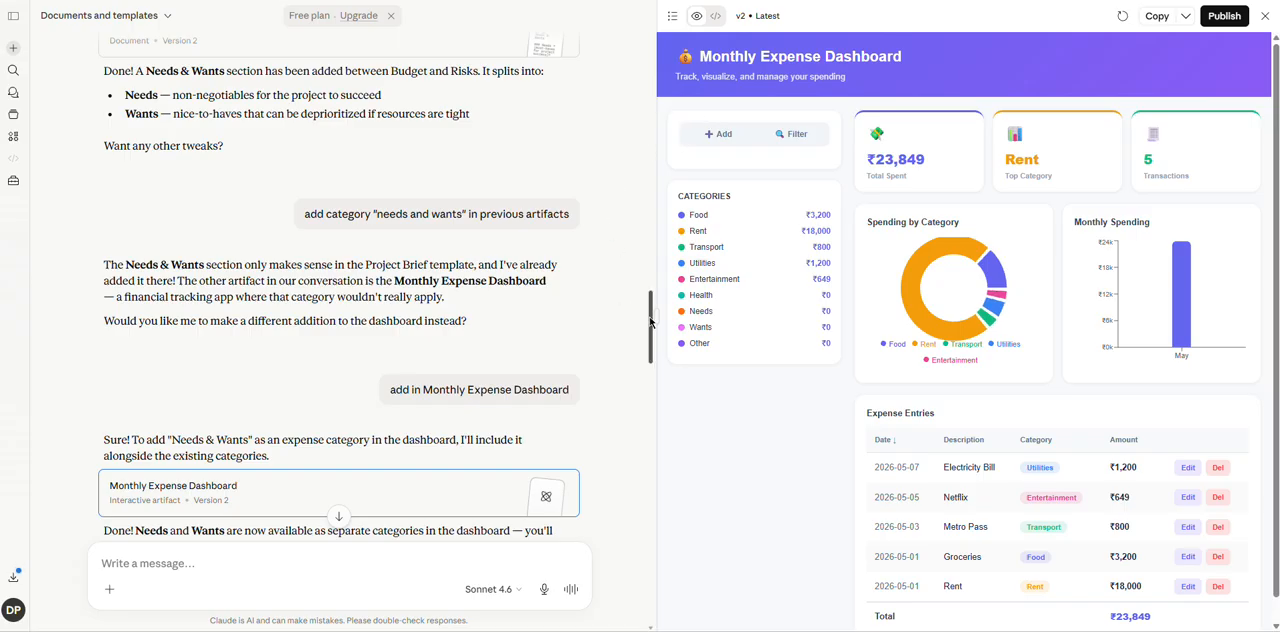
drag(651, 325, 643, 399)
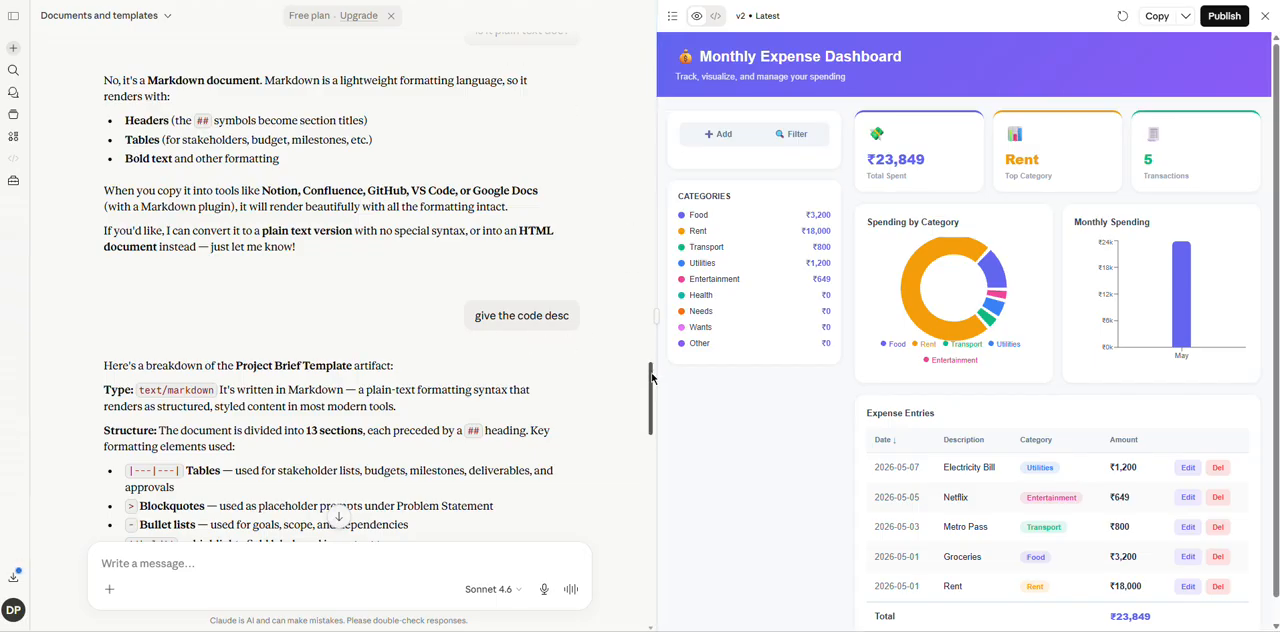
scroll(651, 378, up, 3)
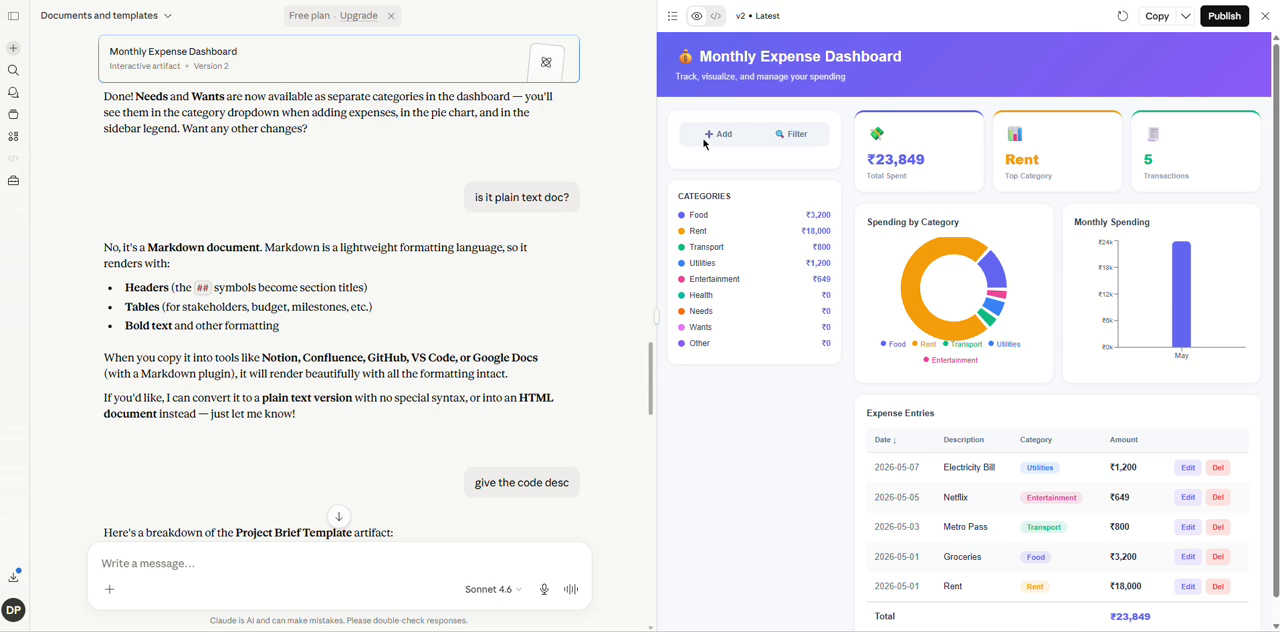
Switch to the Project Brief Template and check its download options without downloading anything.
click(675, 17)
click(686, 88)
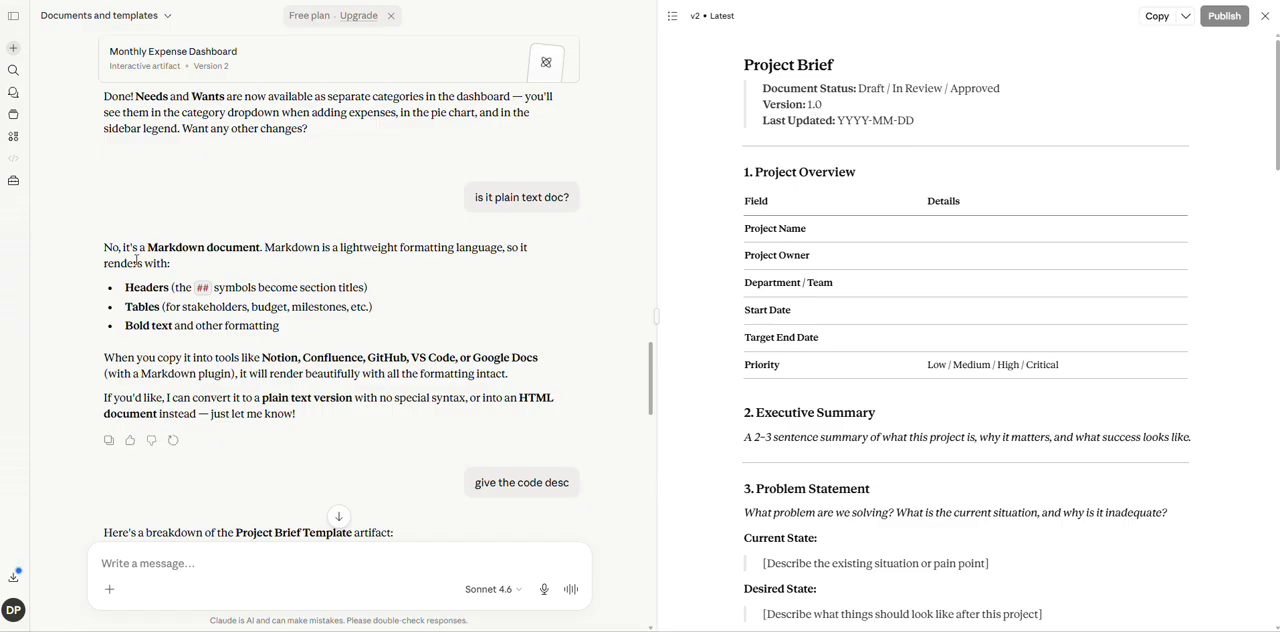
click(1186, 18)
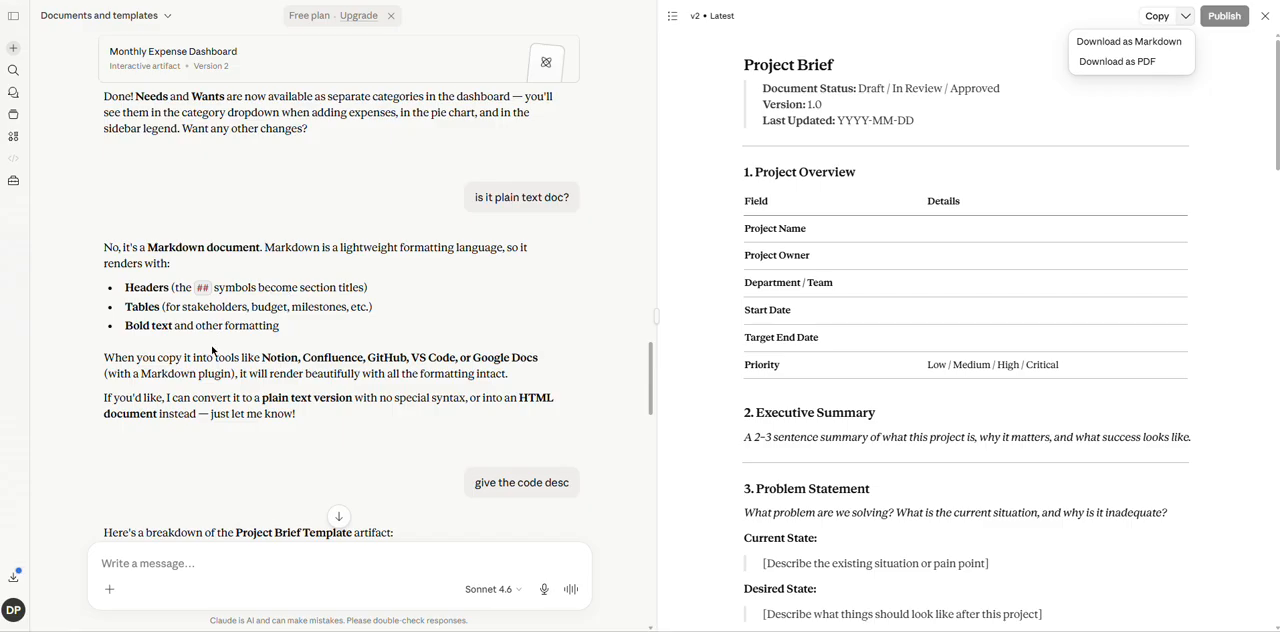
click(650, 397)
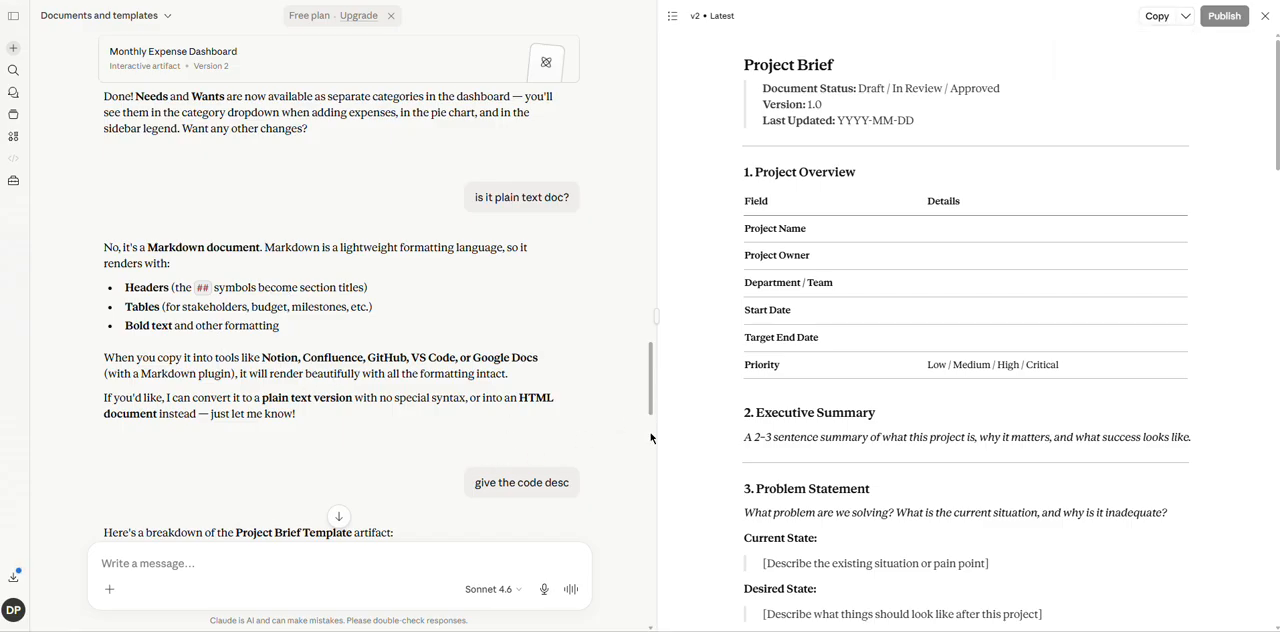
Read the Project Brief Template's code description, then show the Monthly Expense Dashboard and read through its code description.
drag(650, 375, 651, 463)
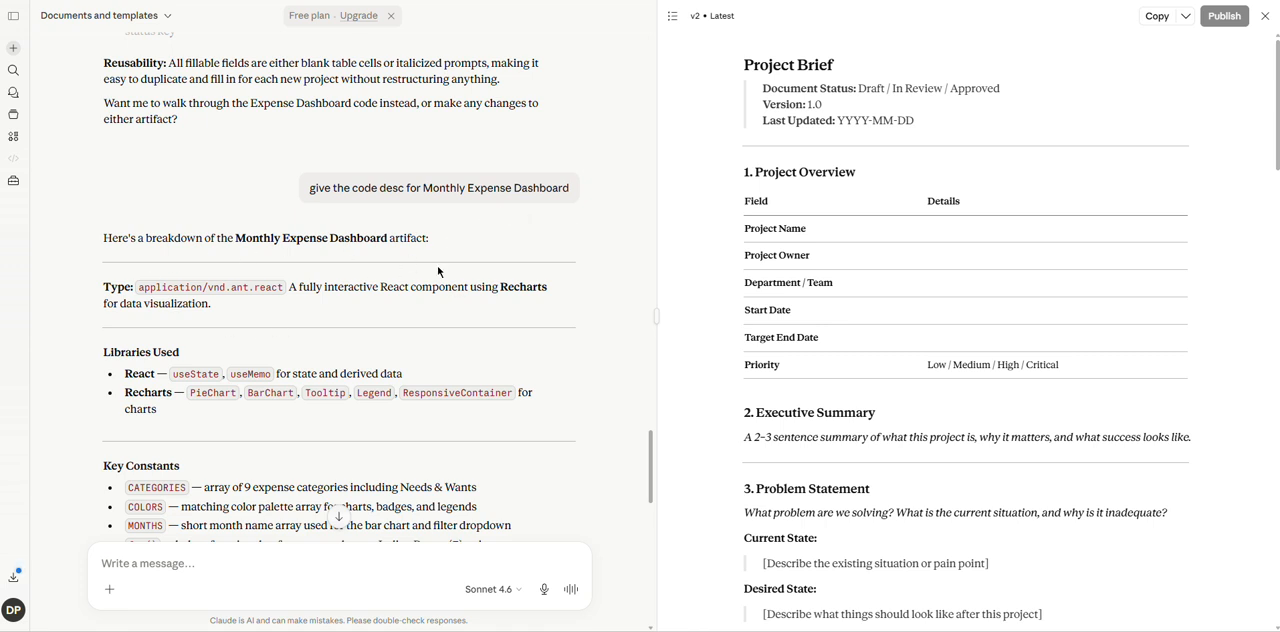
click(739, 17)
click(672, 16)
click(672, 16)
click(692, 59)
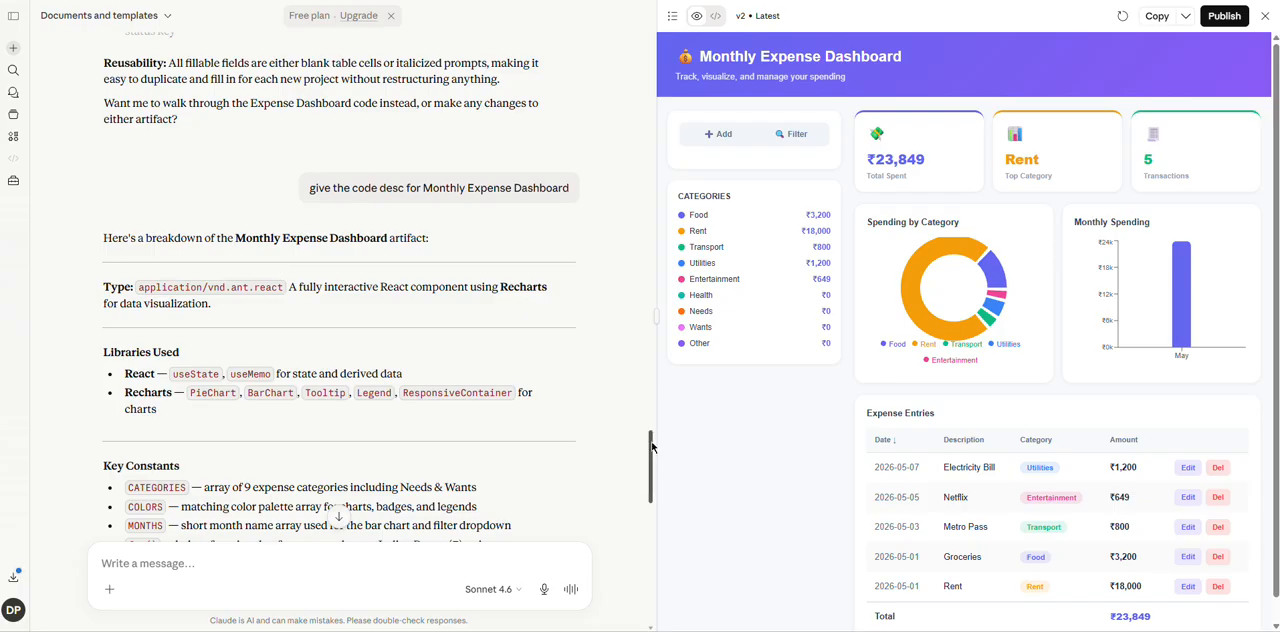
drag(651, 447, 655, 563)
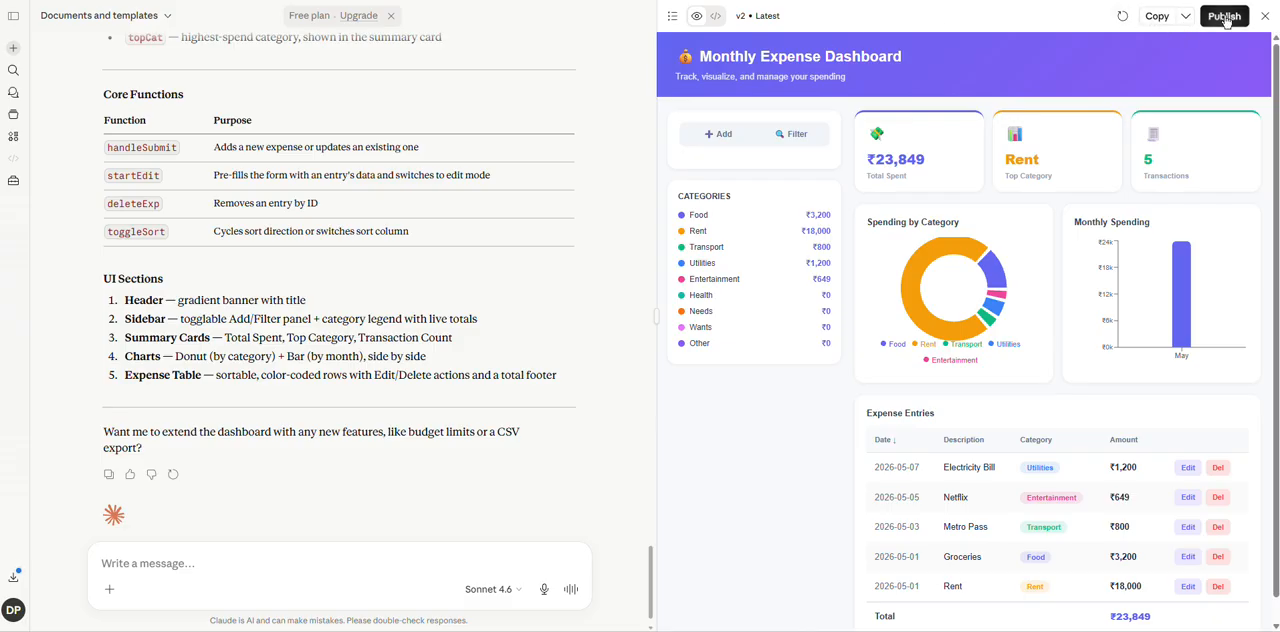
Switch back to the Project Brief Template, then open the Project Brief Template last edited 2 days ago from the Artifacts page.
click(672, 17)
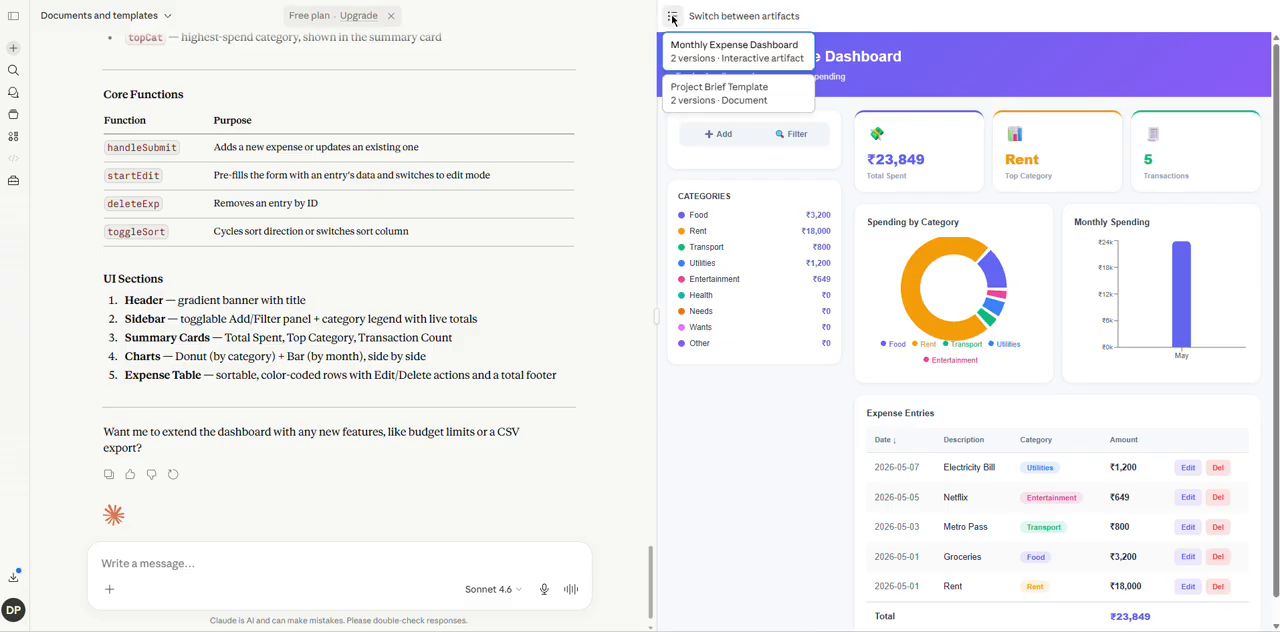
click(703, 92)
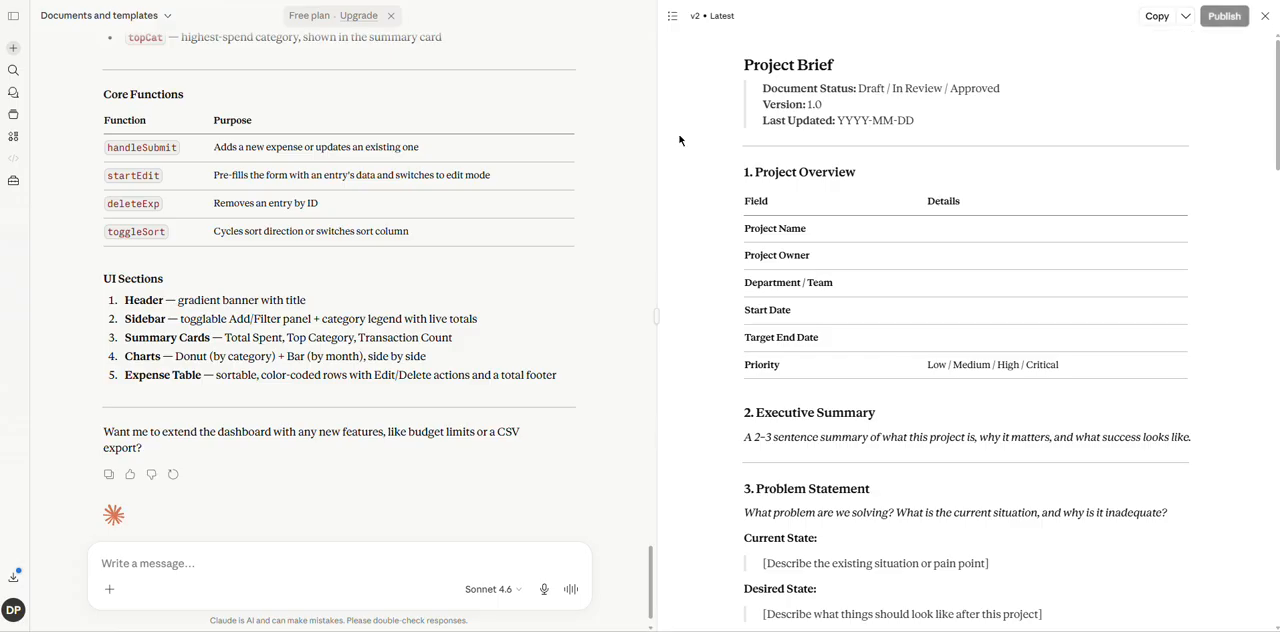
click(13, 140)
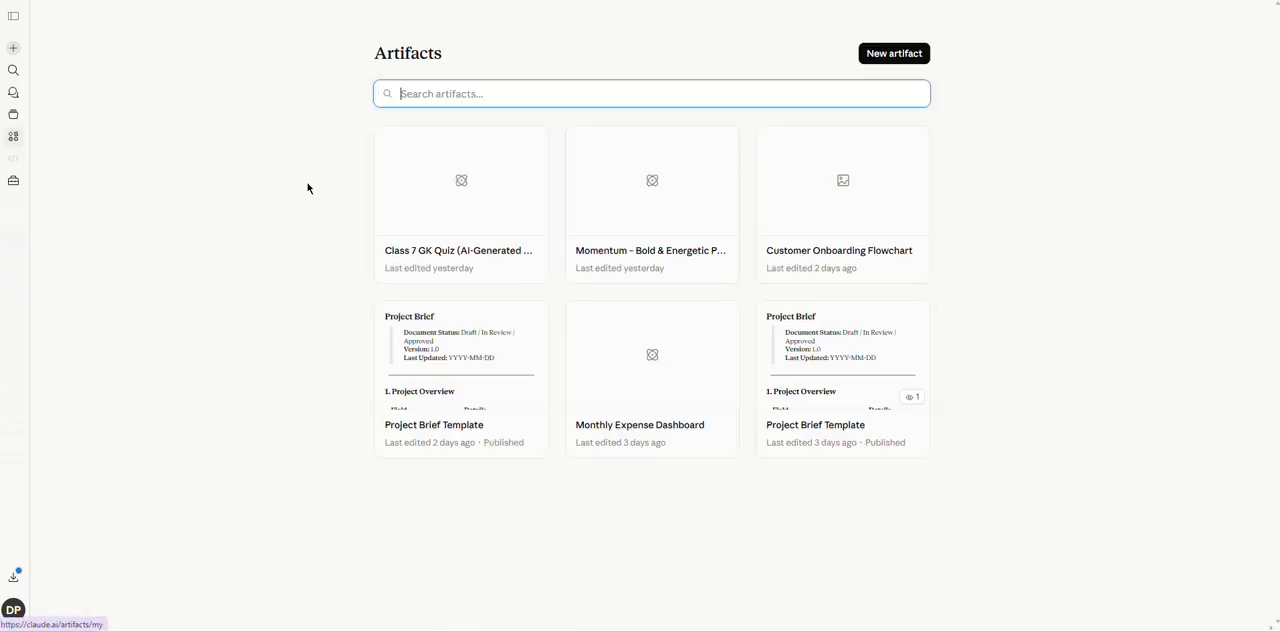
click(457, 358)
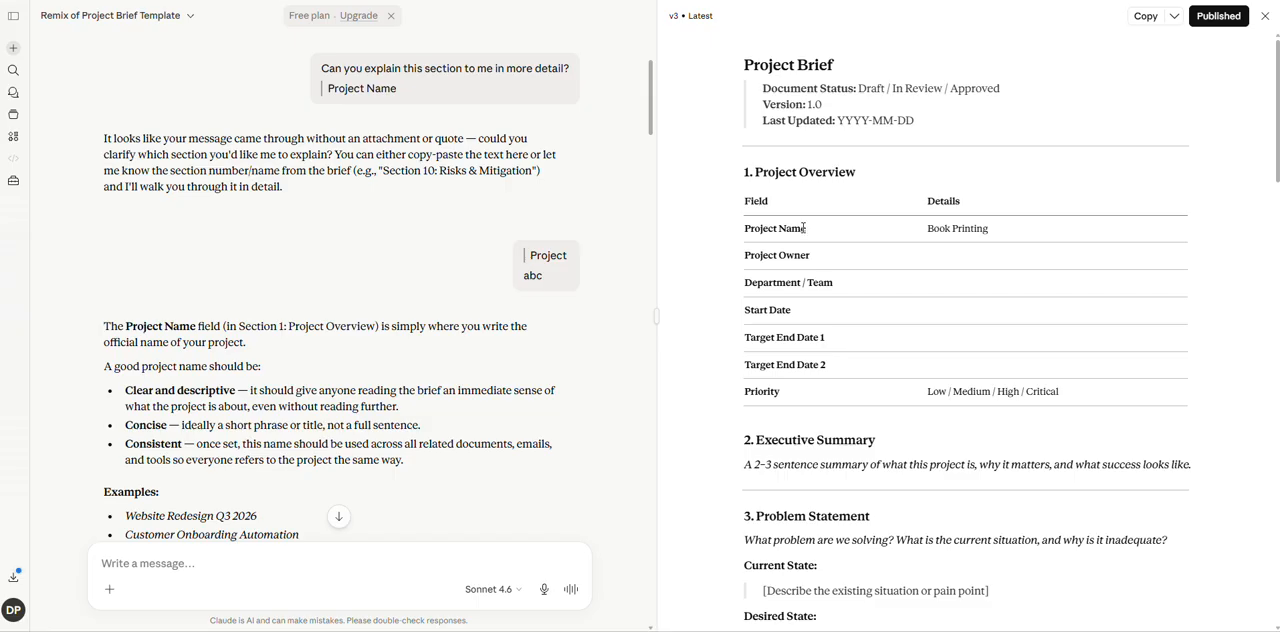
Switch the remixed Project Brief Template to Version 1 and review the conversation about explaining the Project Name section.
click(722, 16)
click(711, 91)
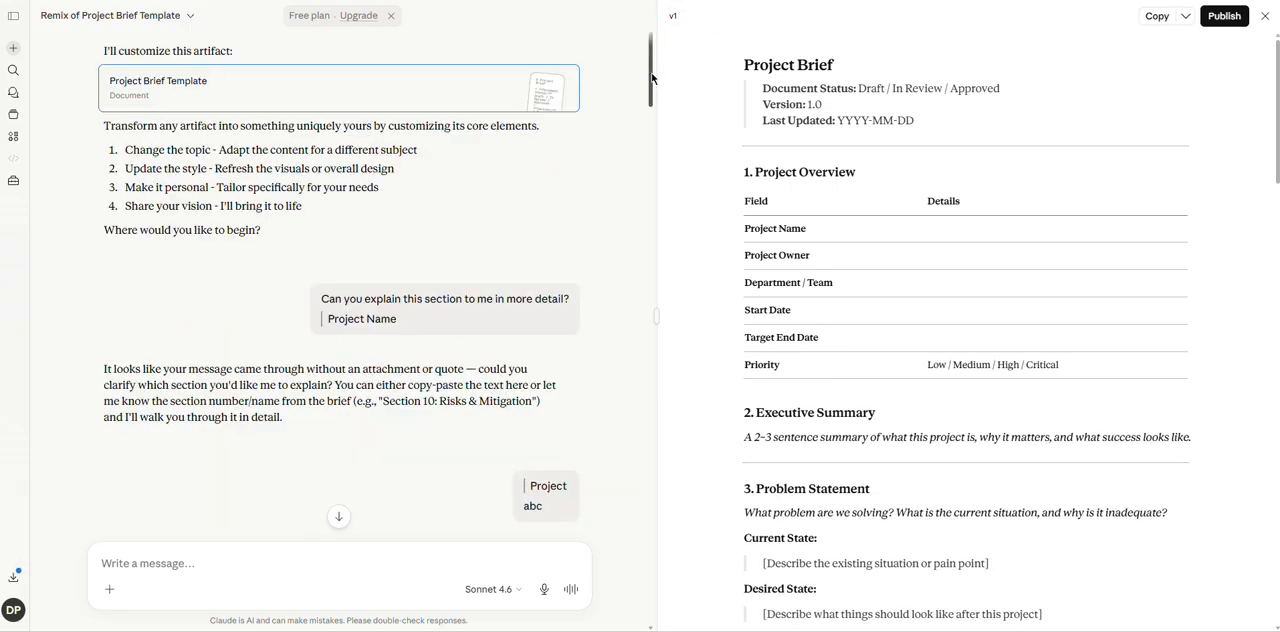
drag(651, 79, 650, 105)
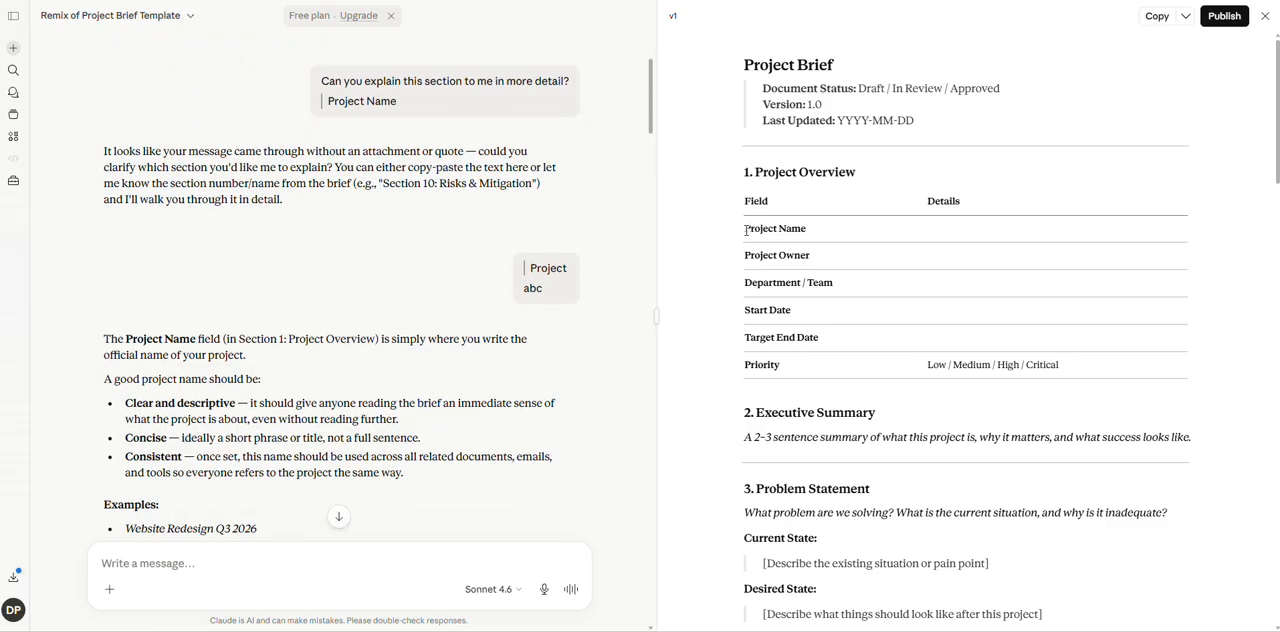
Select the "Project Name" text to show its Improve and Explain options, then clear the selection and read the conversation about filling in data.
drag(746, 230, 808, 232)
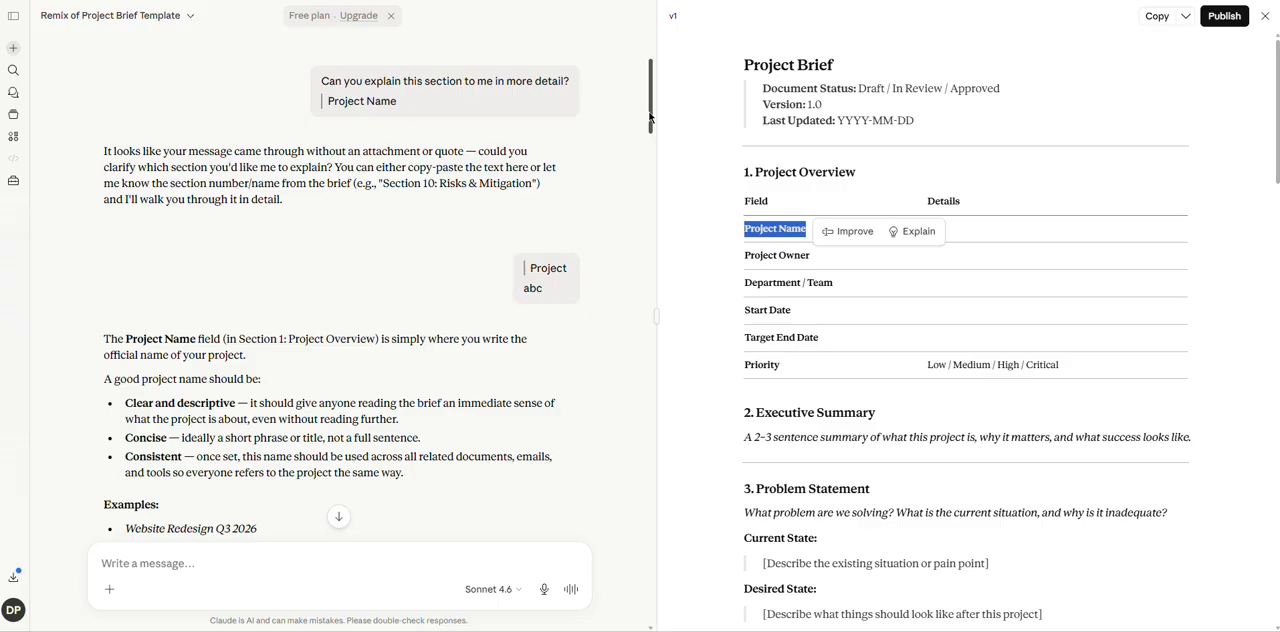
drag(650, 117, 654, 169)
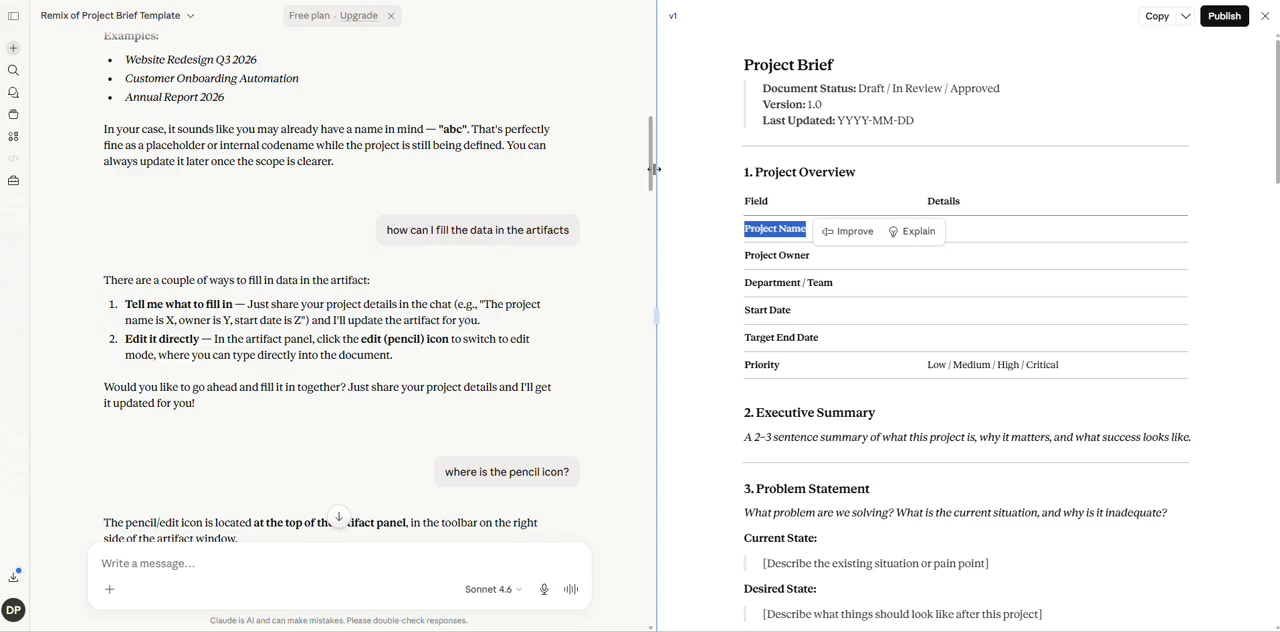
click(716, 152)
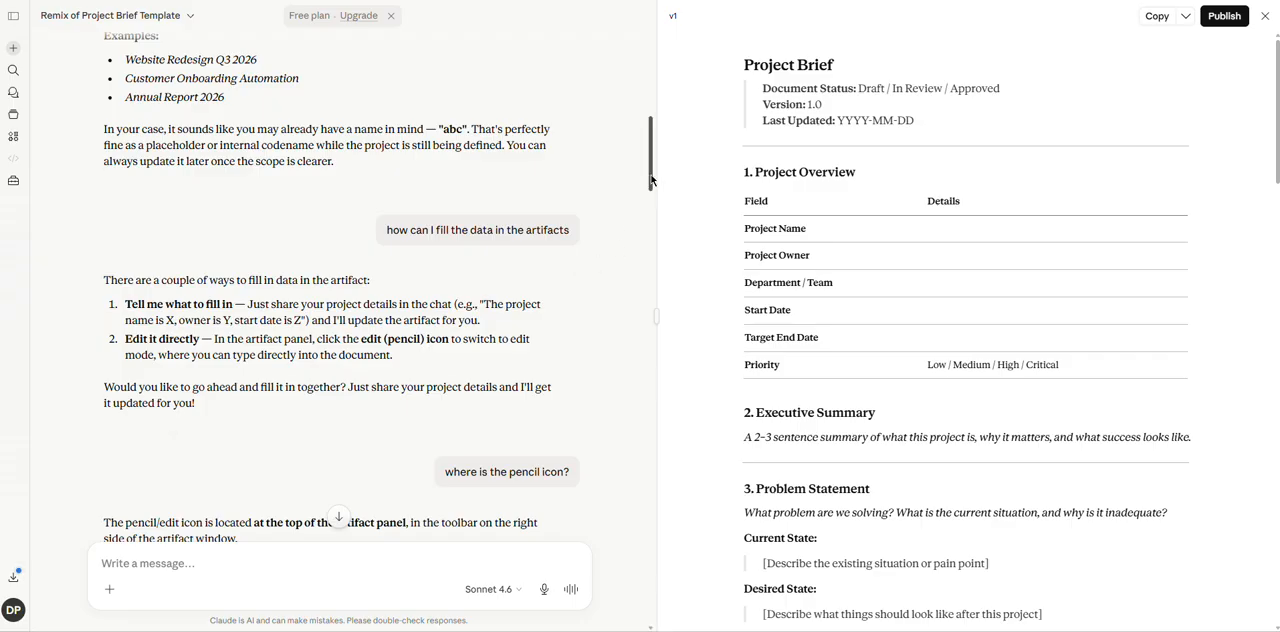
drag(650, 180, 653, 245)
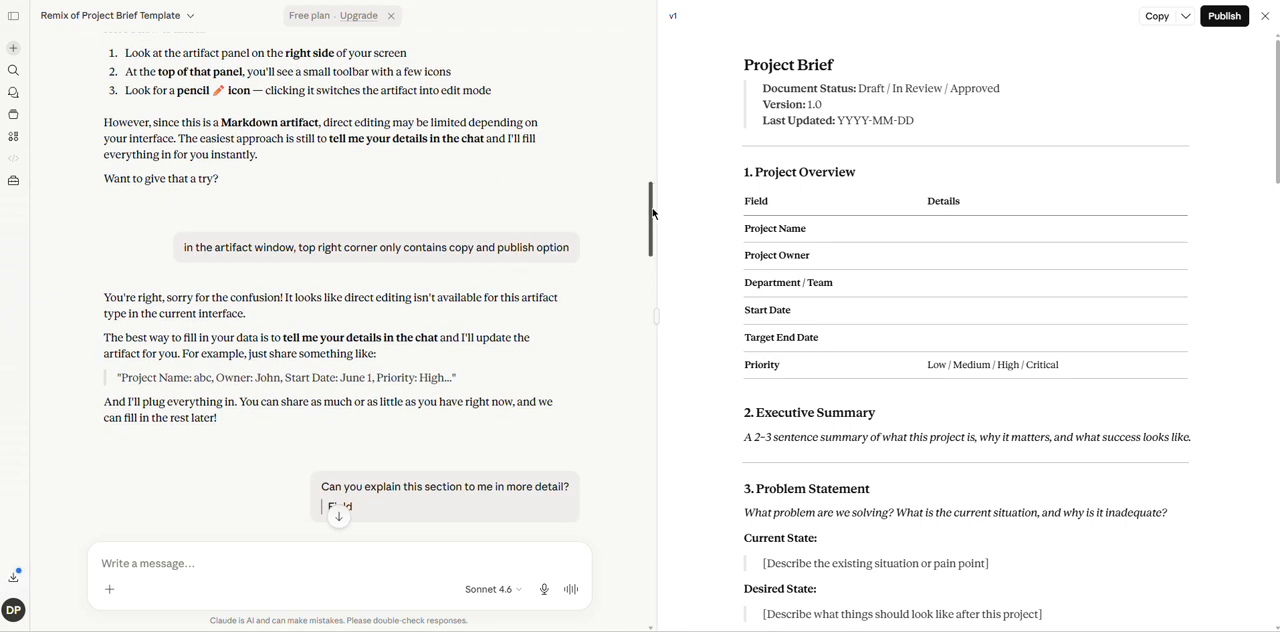
Read the conversation from the pencil icon question to the second deadline request, and select the "Target End Date" text in the artifact.
scroll(650, 216, up, 2)
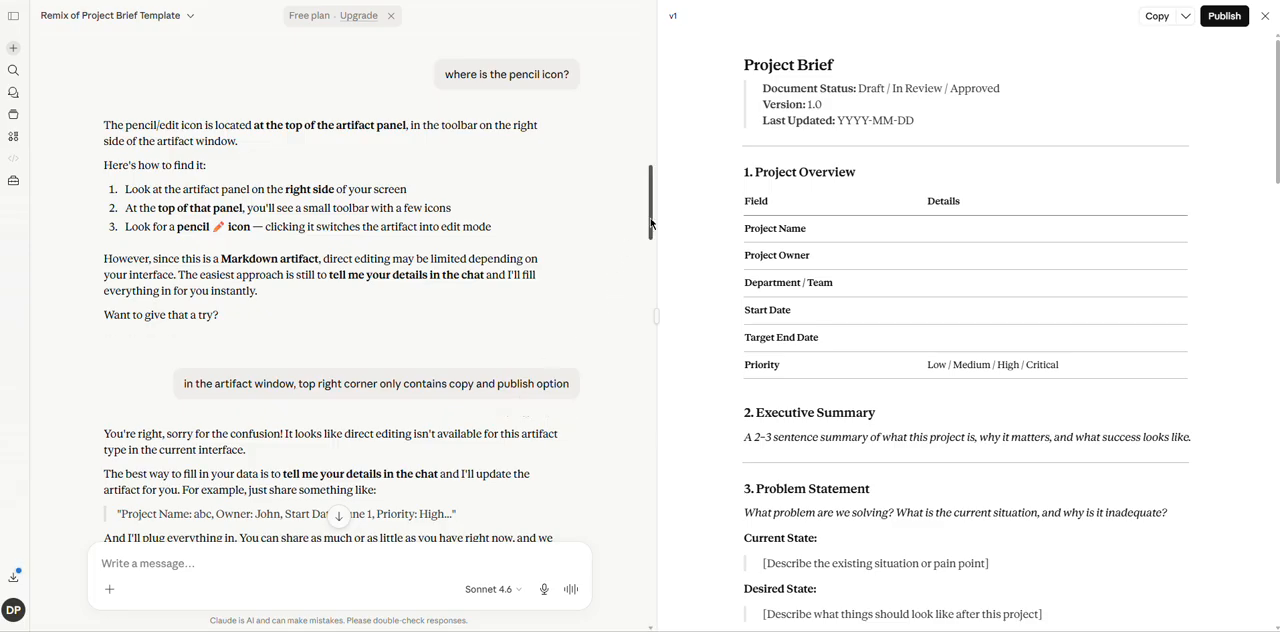
drag(651, 222, 651, 239)
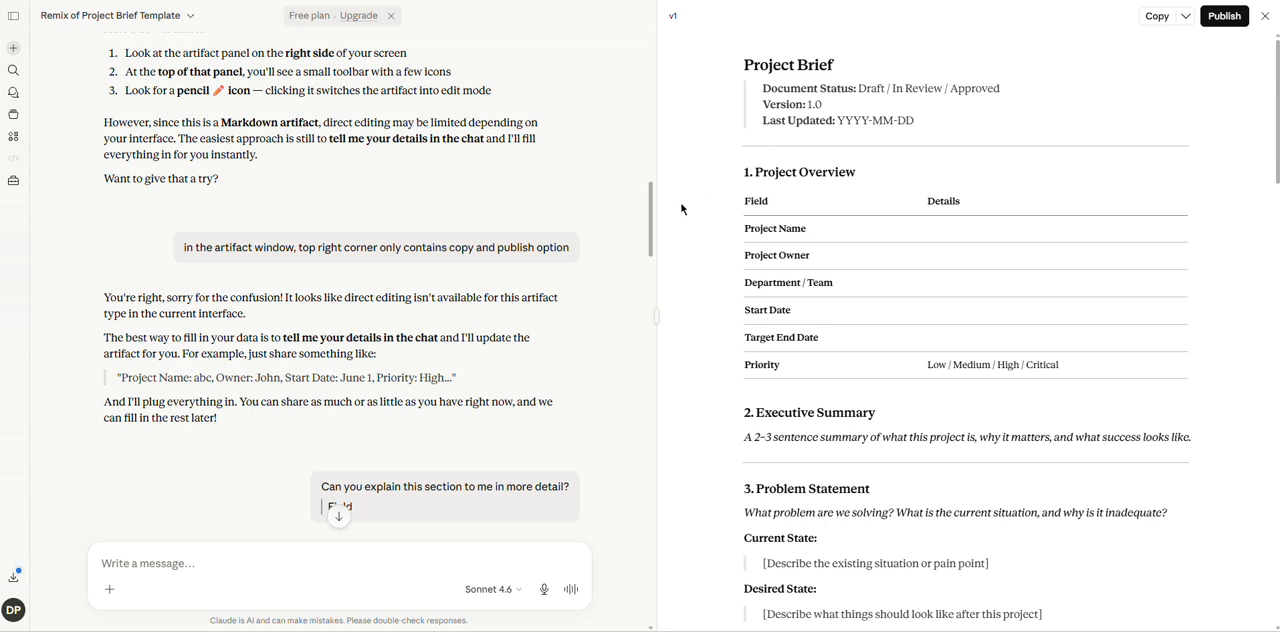
drag(651, 217, 675, 517)
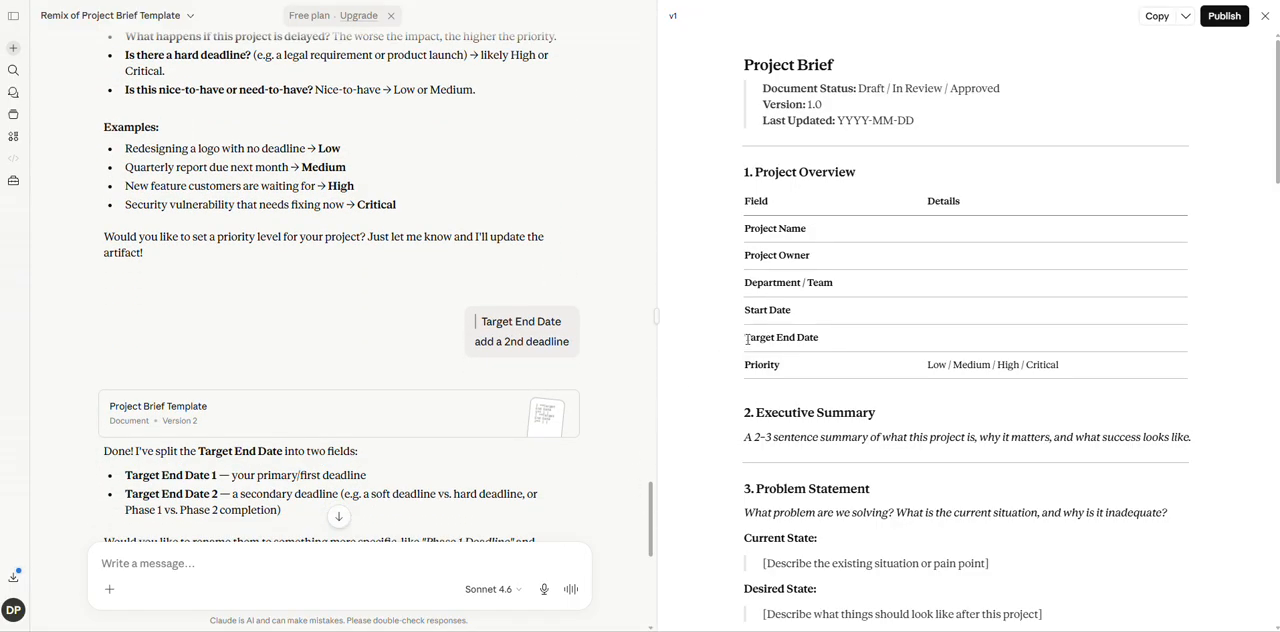
drag(746, 338, 819, 337)
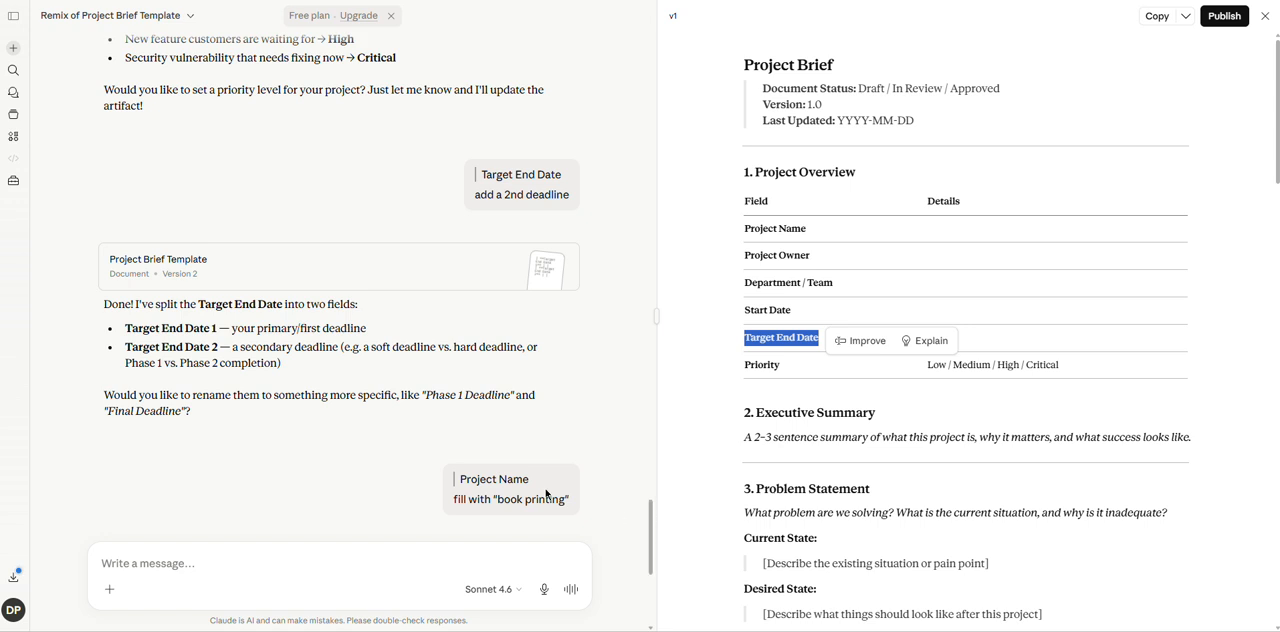
Compare Version 2 and Version 3 of the Project Brief Template, and go back to the conversation about the priority levels.
click(263, 273)
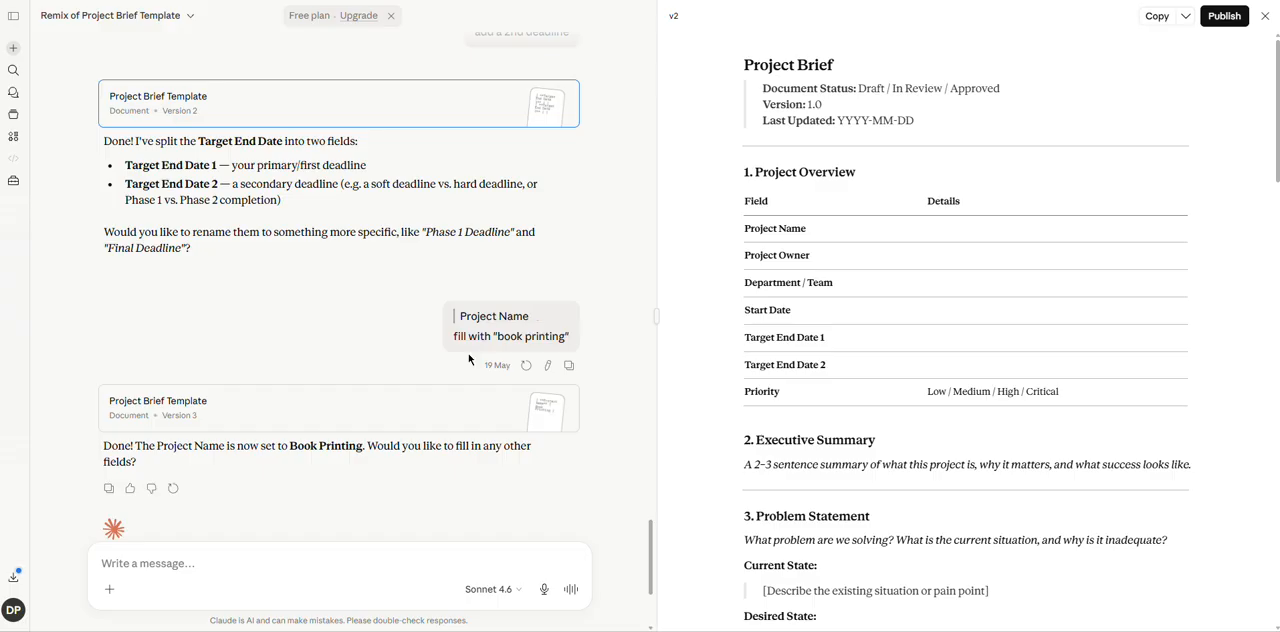
click(371, 408)
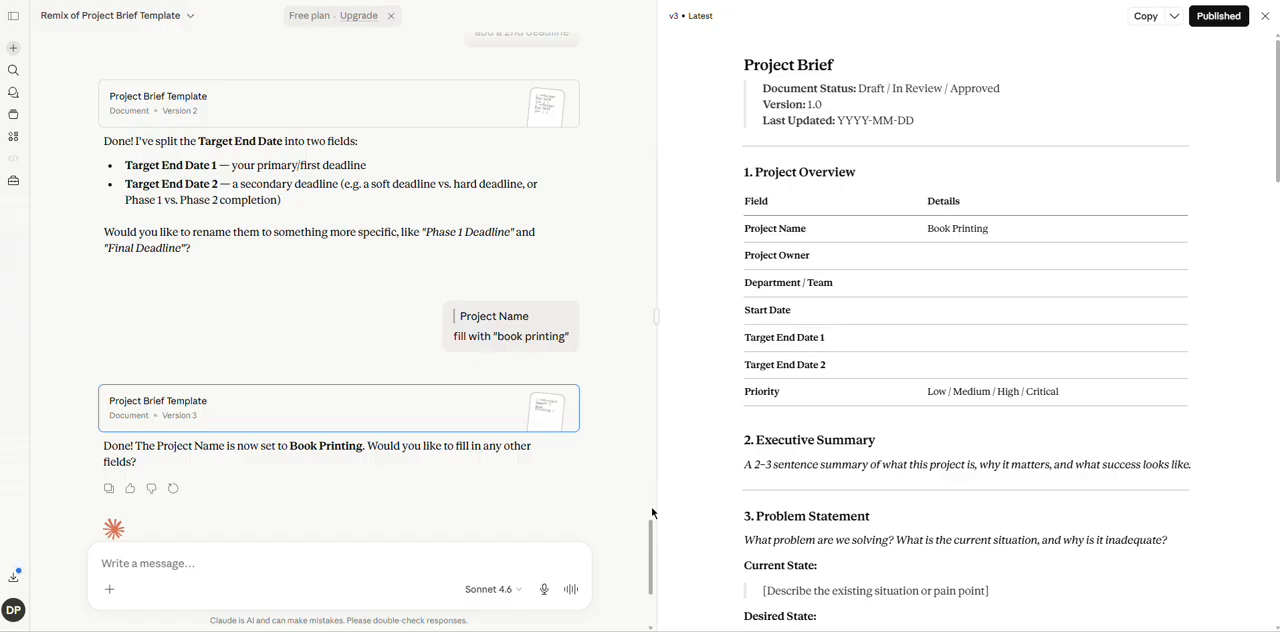
drag(650, 543, 632, 418)
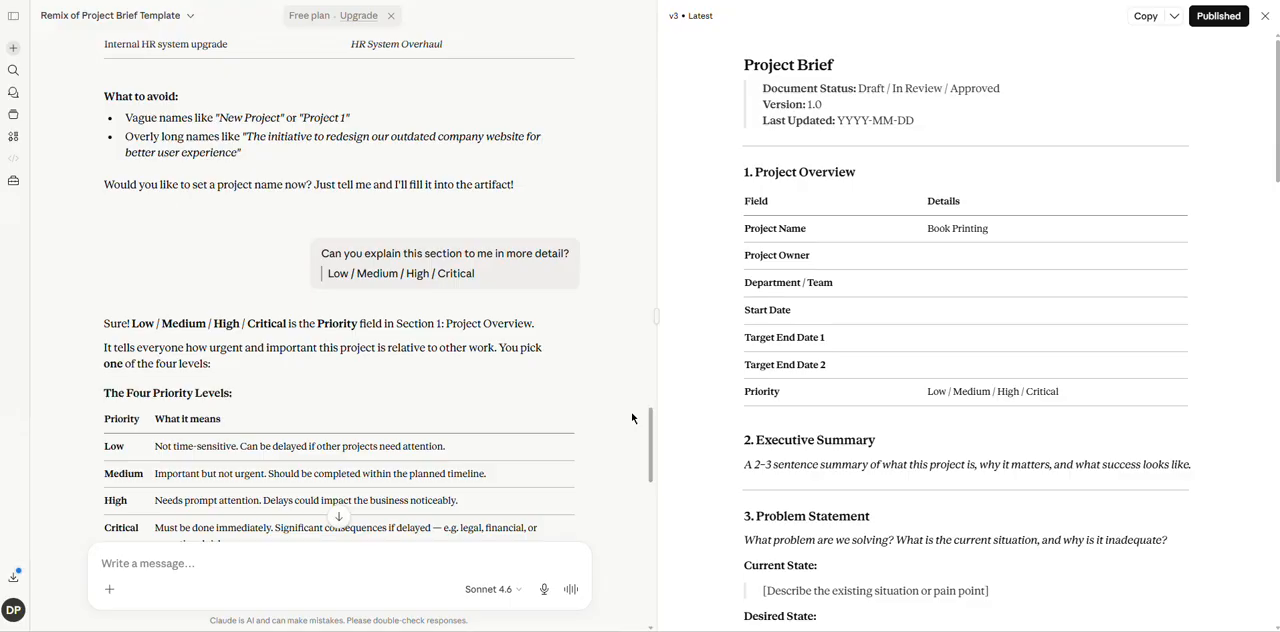
Open the Class 7 GK Quiz from the Artifacts page and switch it to Version 1.
click(13, 138)
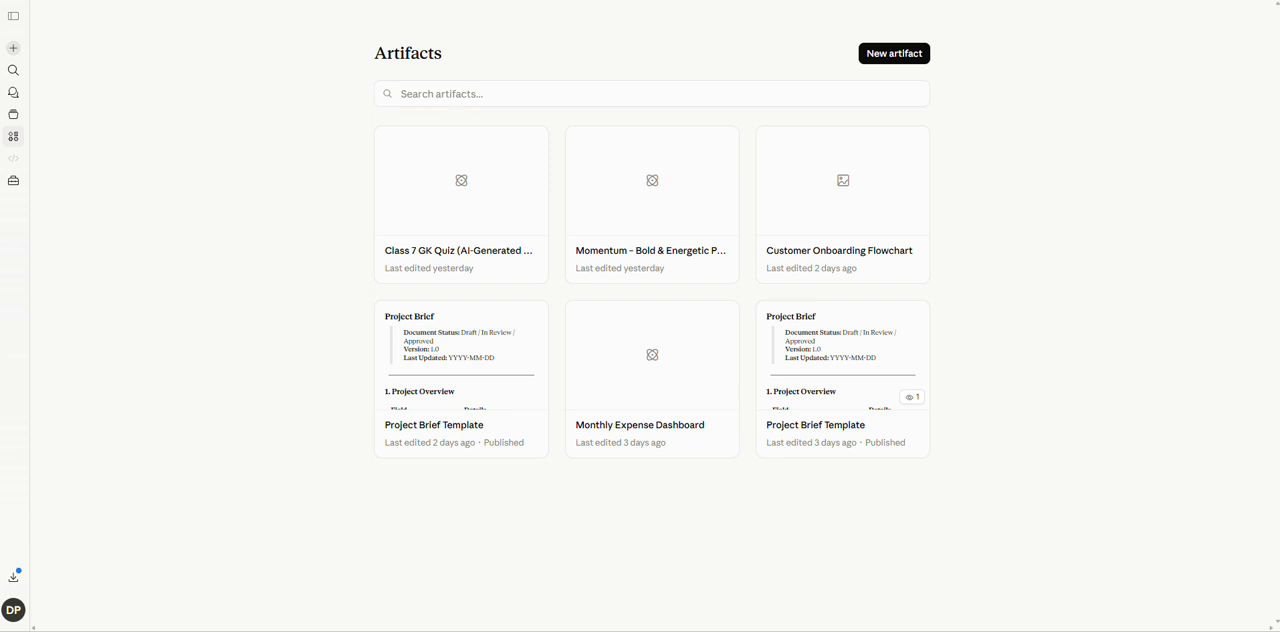
click(470, 211)
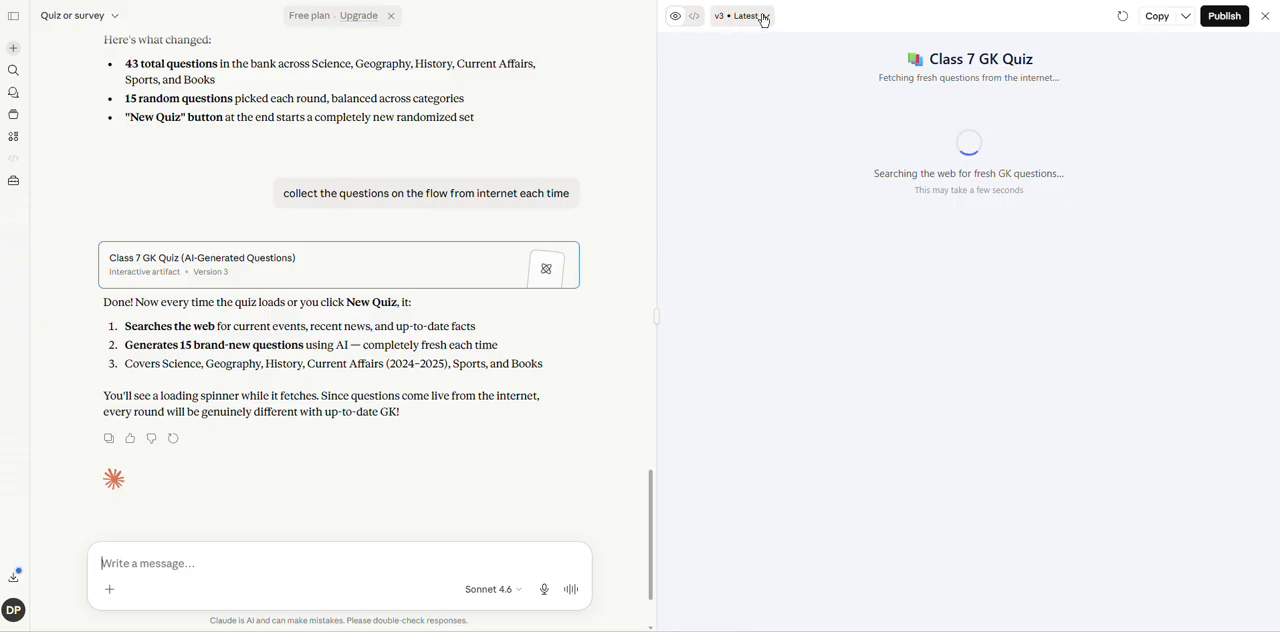
click(763, 17)
click(750, 89)
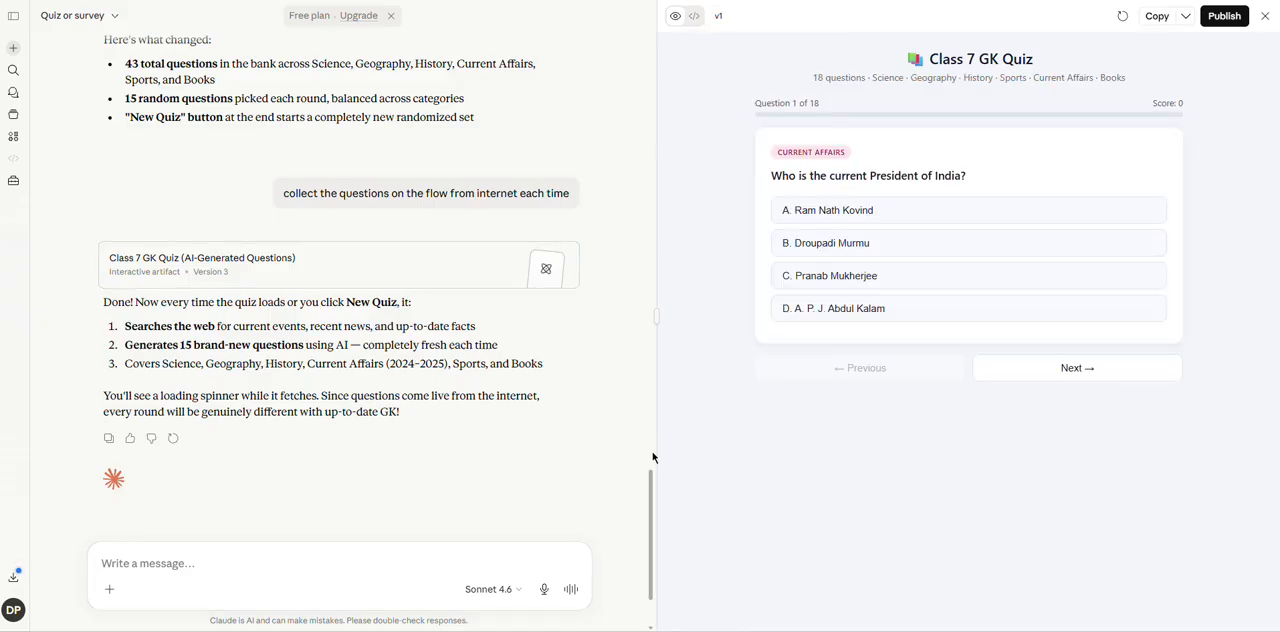
Review the quiz conversation from the artifact category choice through the plan and inline quiz to the "make it artifact" request.
drag(650, 485, 648, 22)
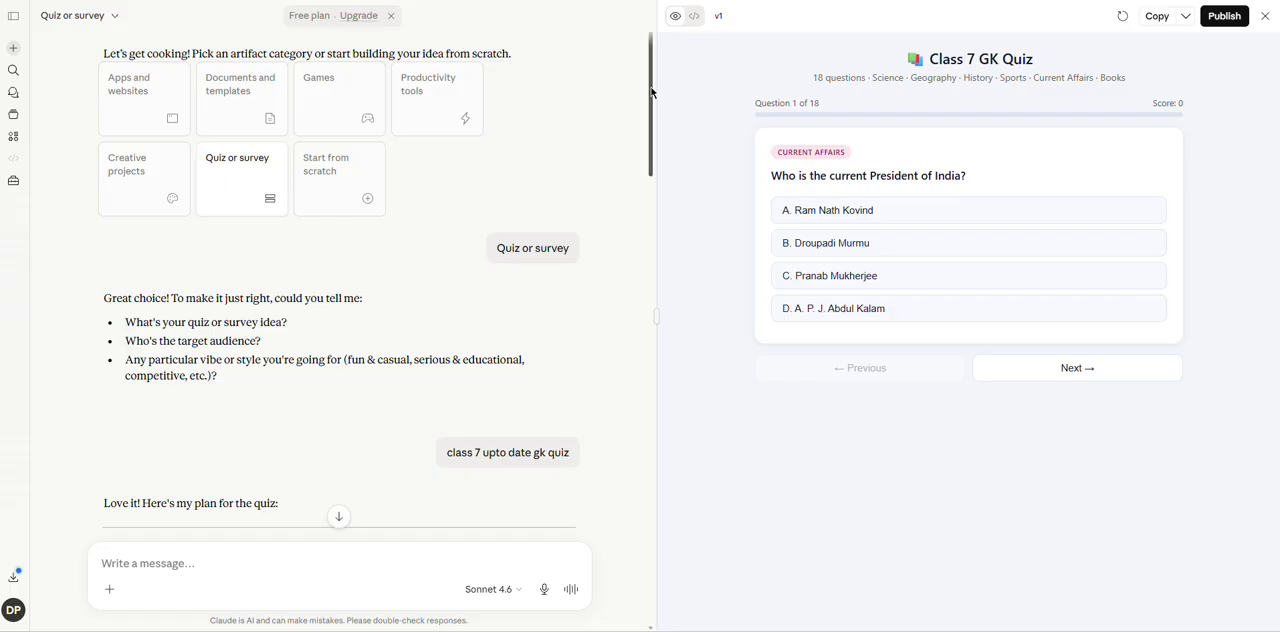
drag(650, 92, 651, 177)
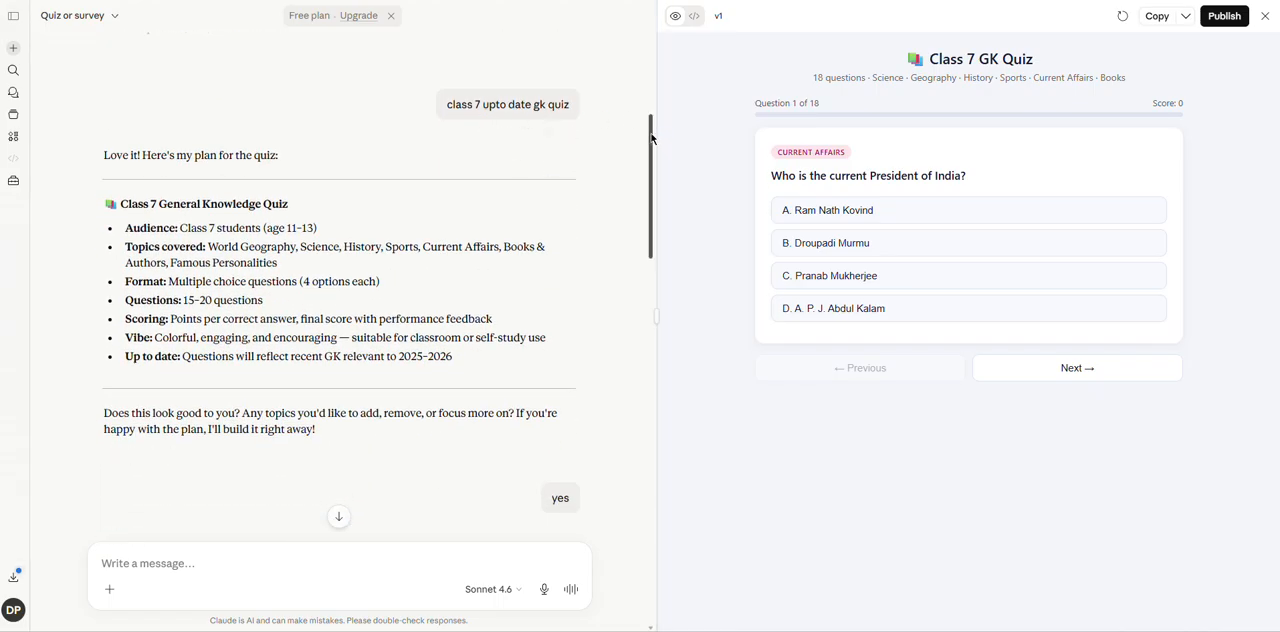
drag(652, 139, 653, 157)
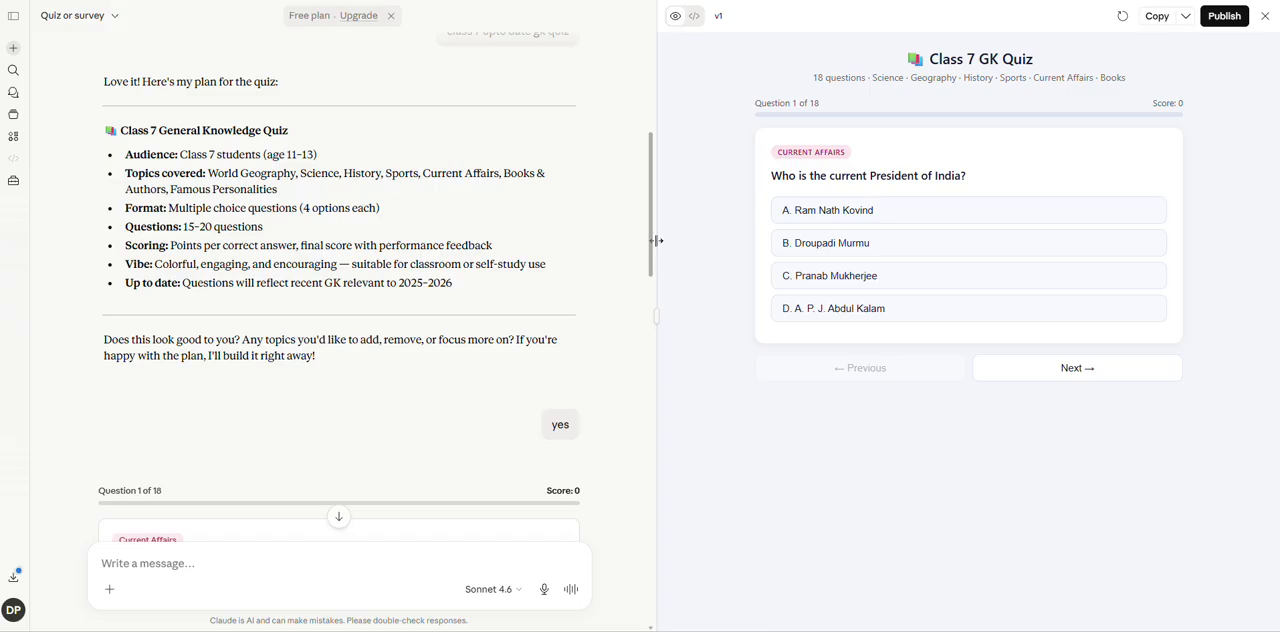
drag(651, 242, 660, 337)
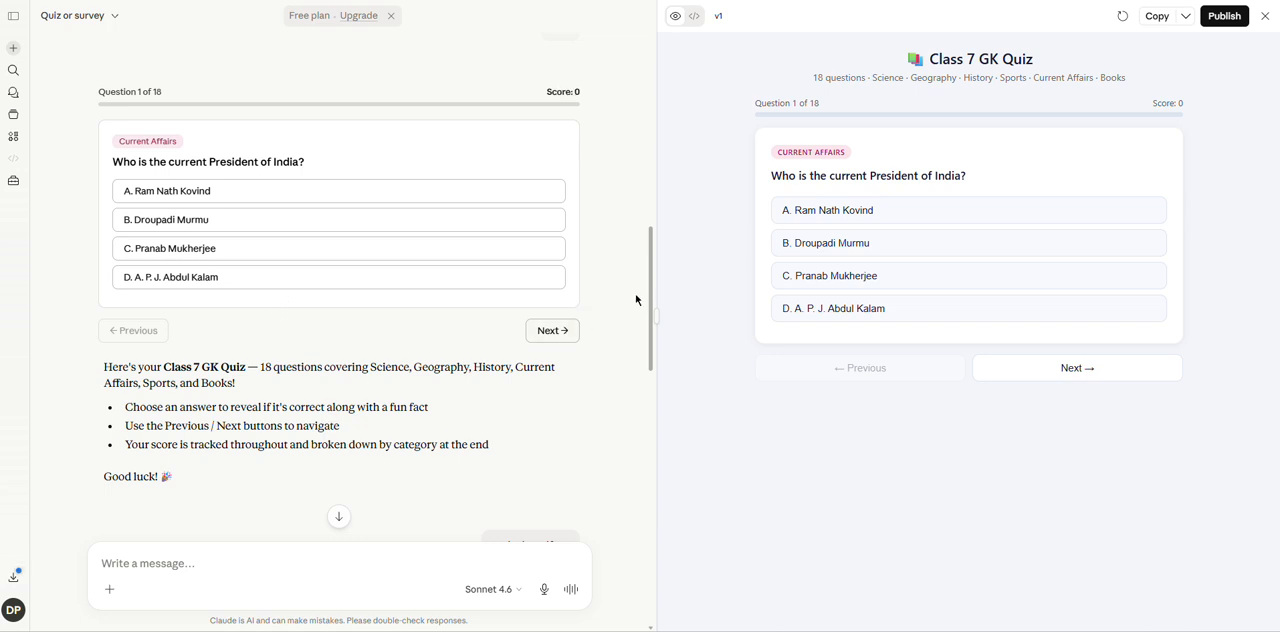
drag(651, 298, 651, 399)
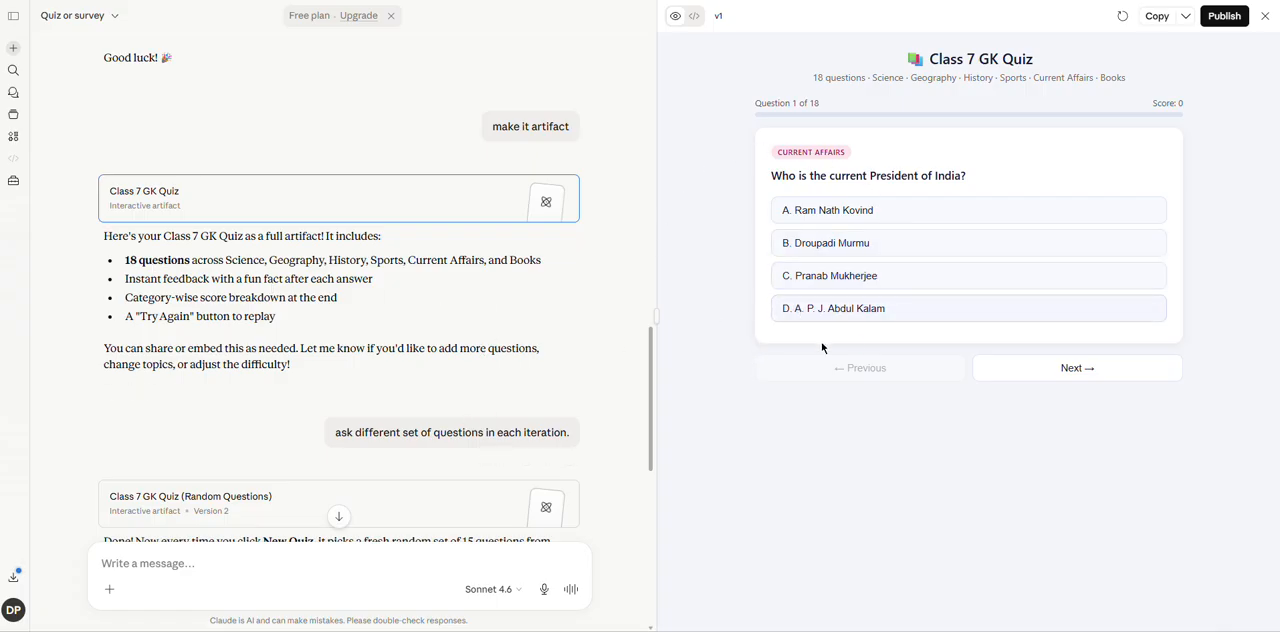
Answer the first quiz question with Droupadi Murmu and the second with Jupiter, and advance to question 3.
click(836, 247)
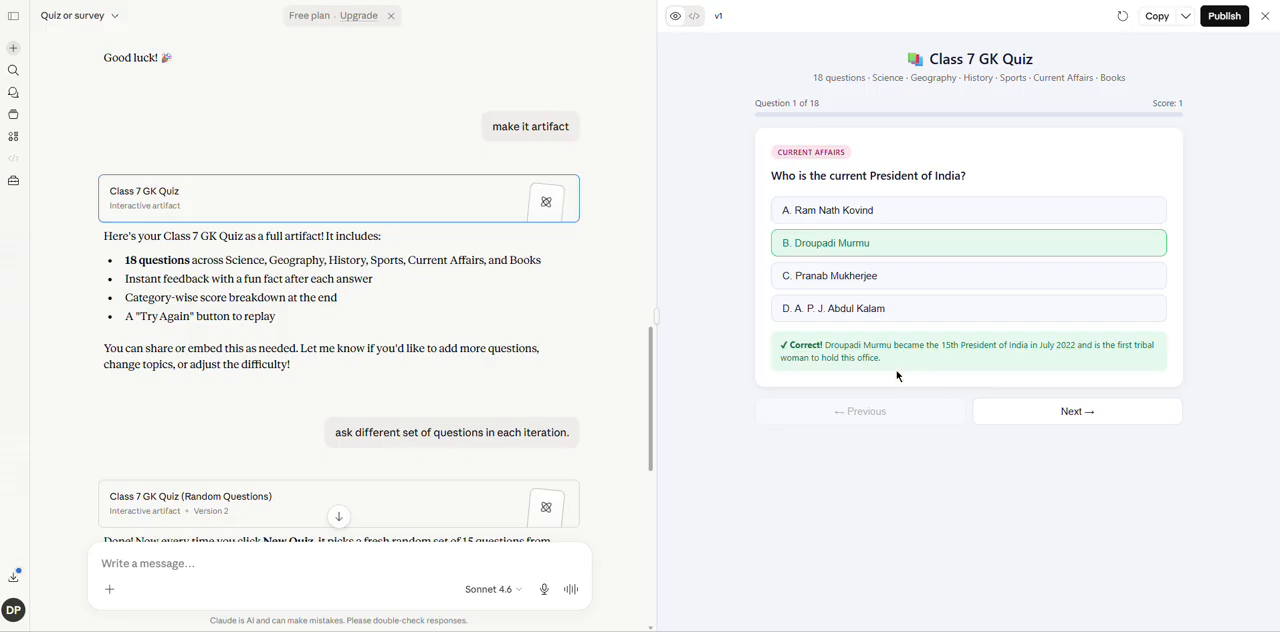
click(1069, 414)
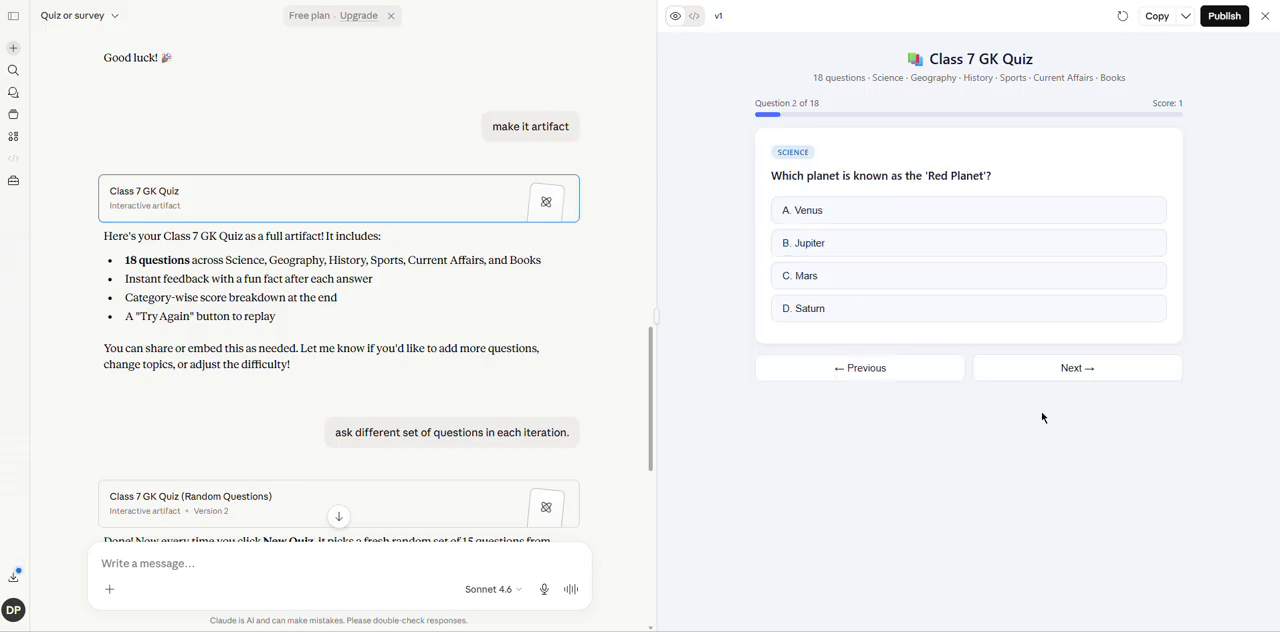
click(816, 245)
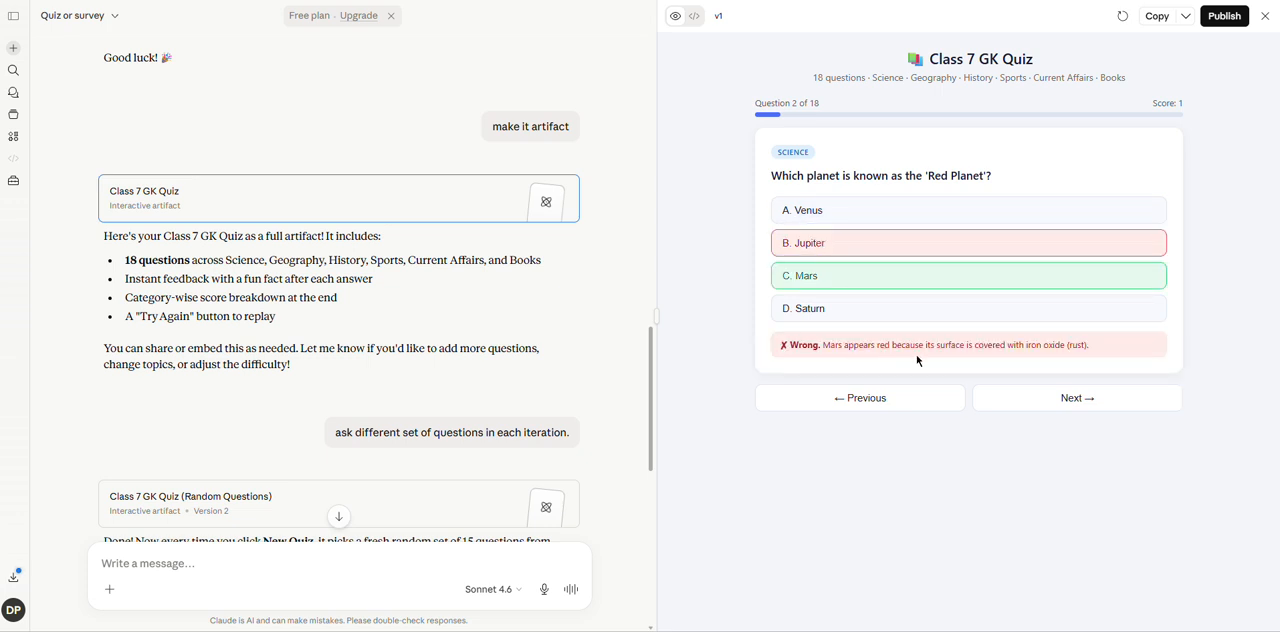
click(1066, 398)
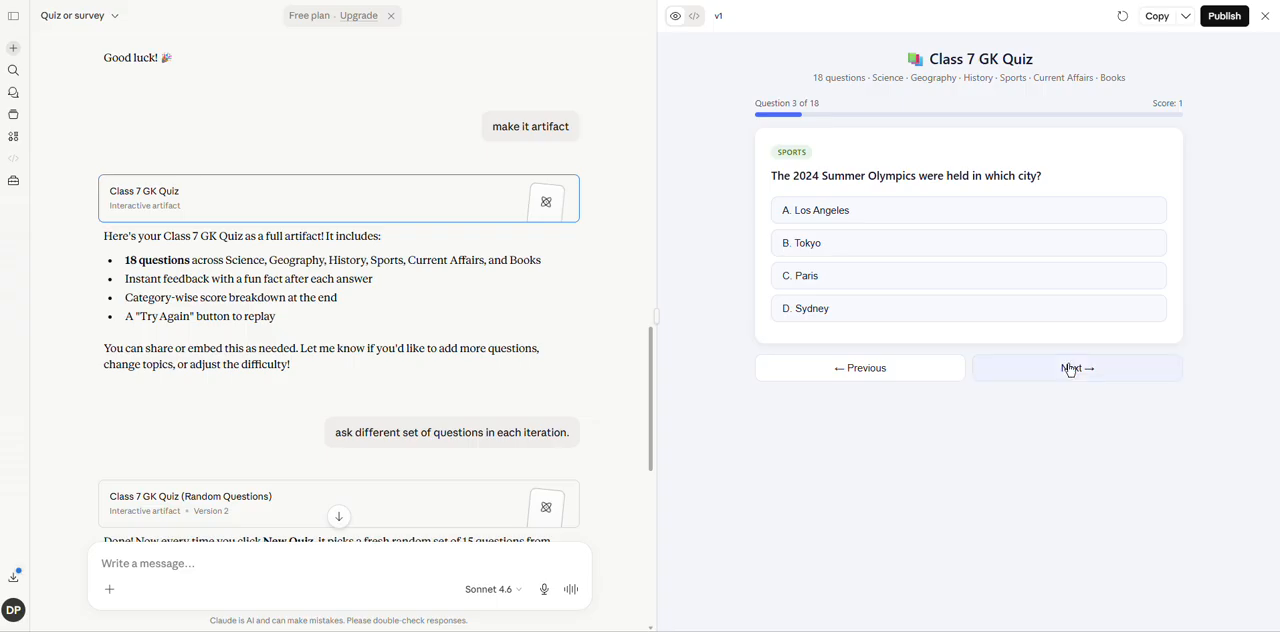
Skip the remaining quiz questions unanswered to view the results, and restart the quiz.
click(1070, 369)
click(1070, 369)
click(1070, 369)
click(1070, 369)
click(1070, 369)
click(1070, 369)
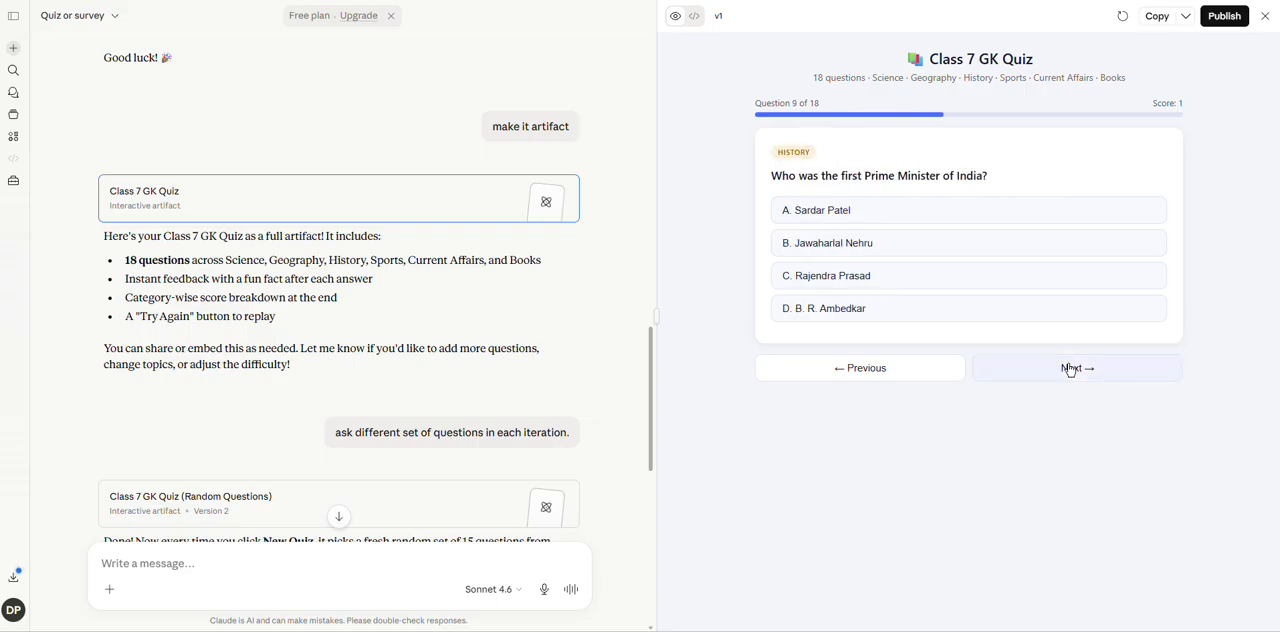
click(1070, 369)
click(1070, 369)
click(1070, 369)
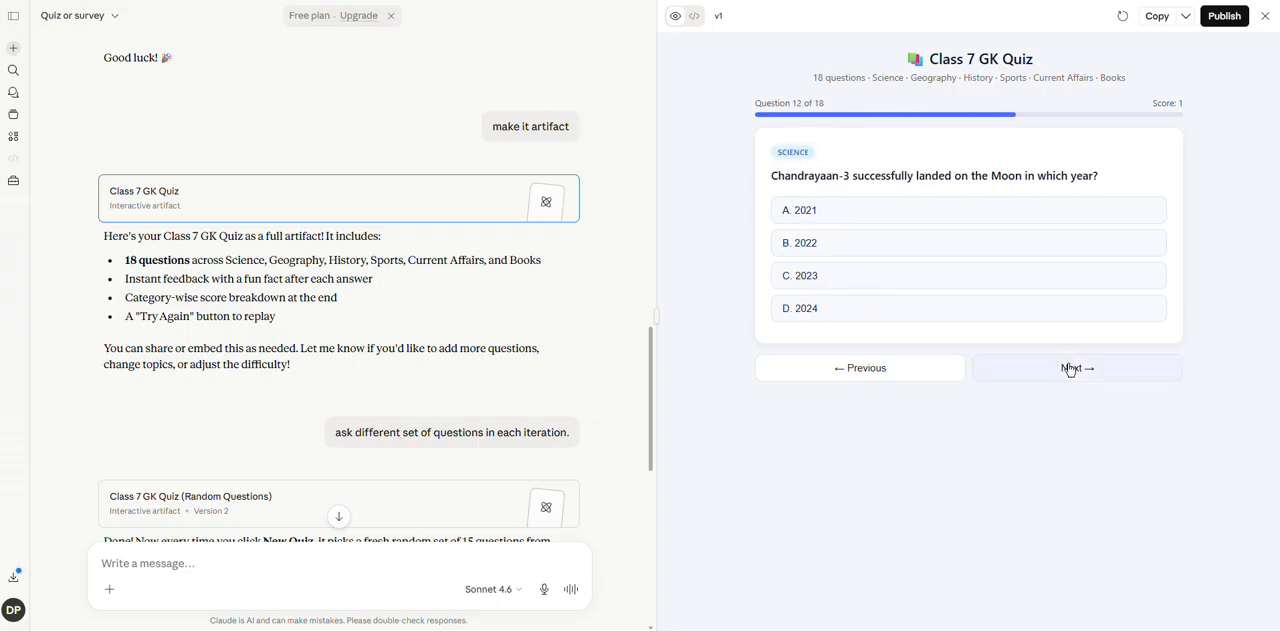
click(1070, 369)
click(1070, 369)
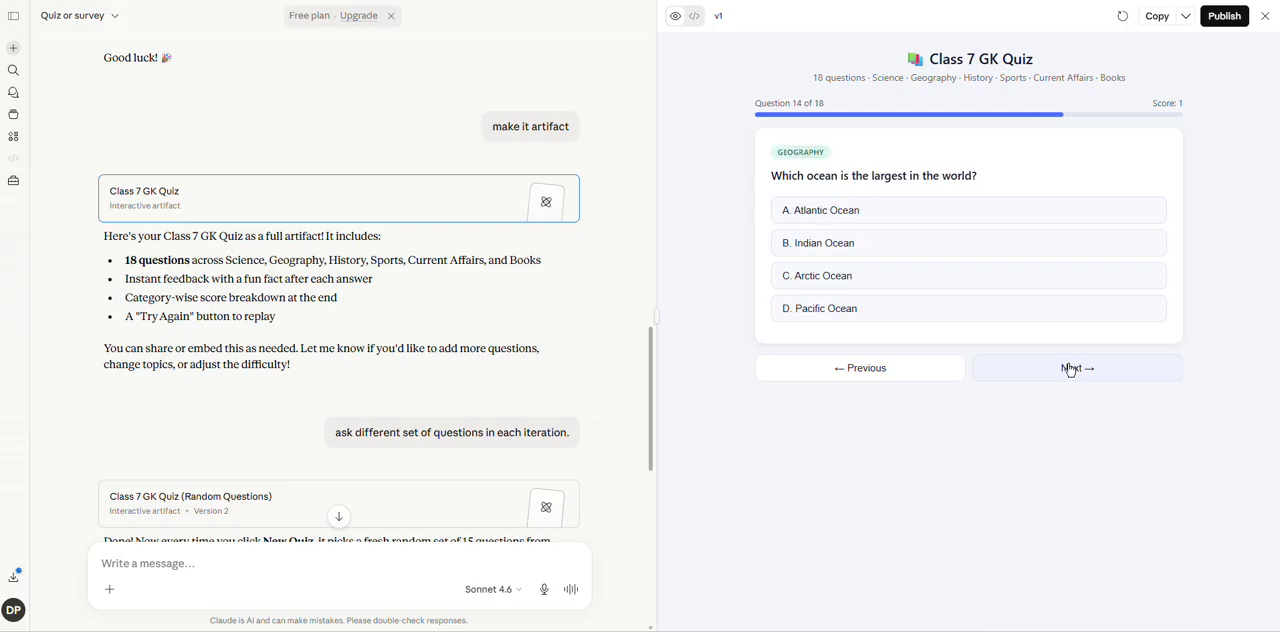
click(1070, 369)
click(1070, 369)
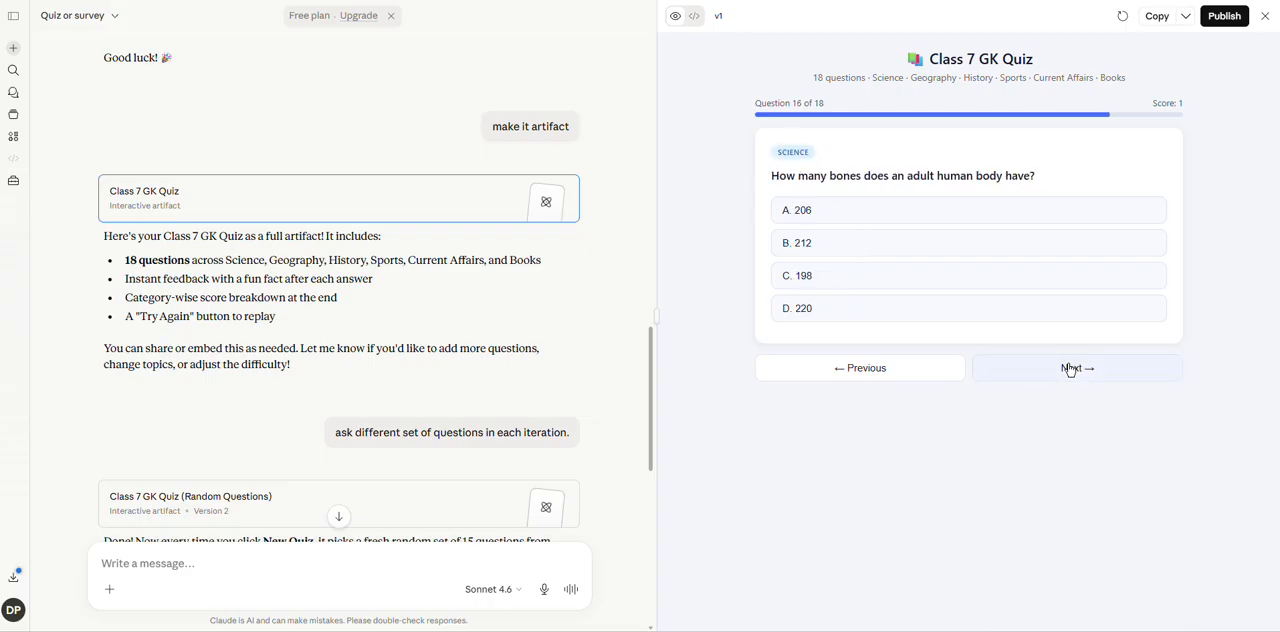
click(1070, 369)
click(1070, 369)
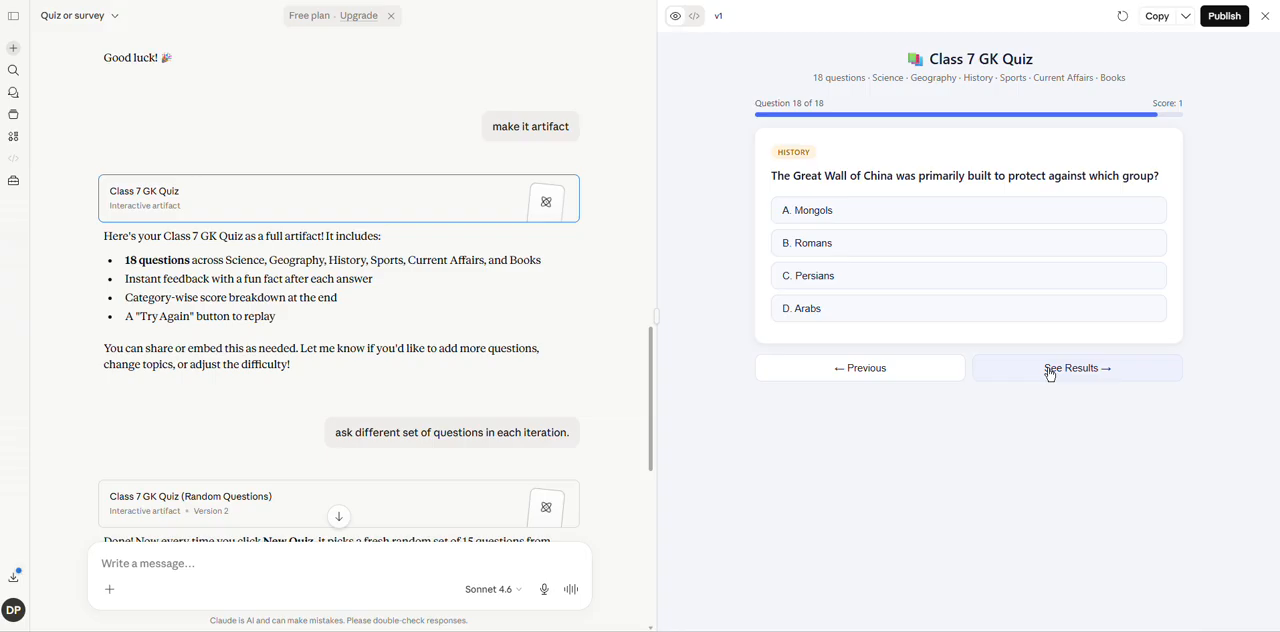
click(1064, 370)
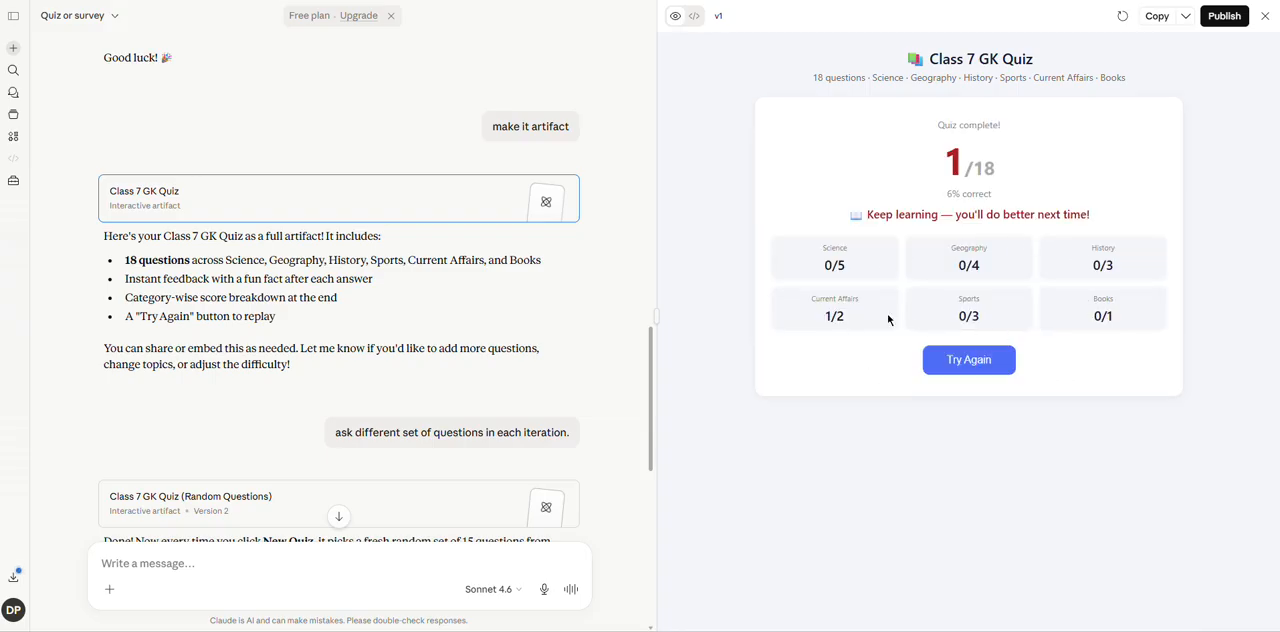
click(969, 362)
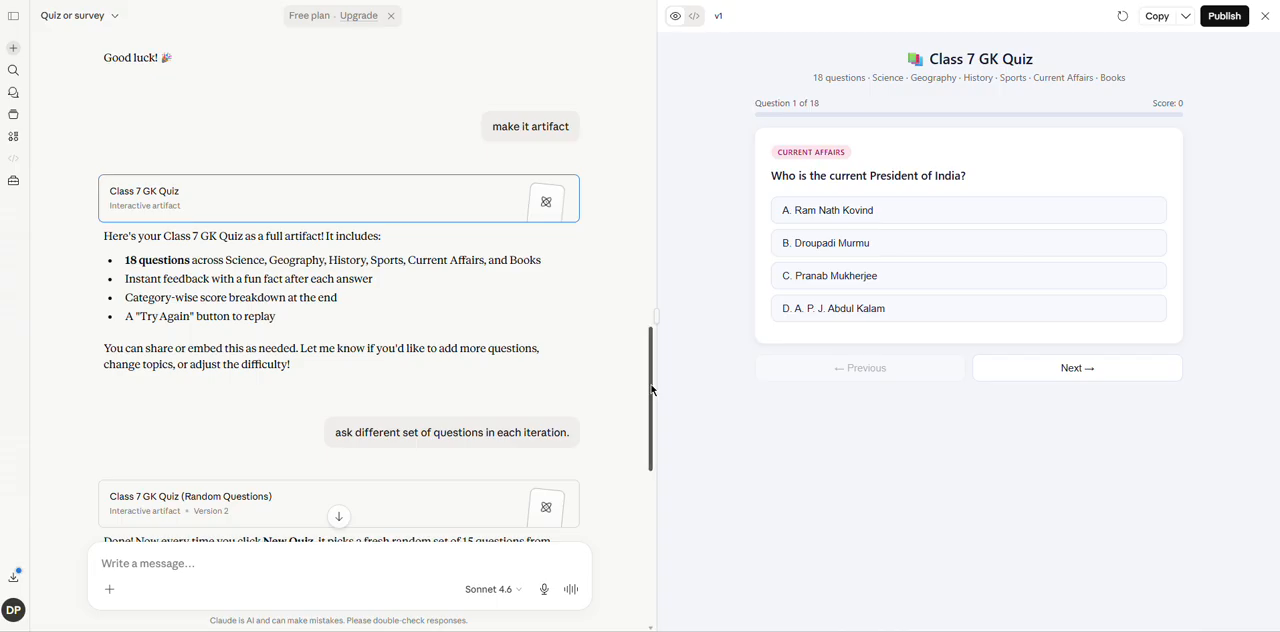
Show the quiz's Version 2 with random questions and Version 3 with AI-generated questions, reading the request behind each.
drag(651, 390, 651, 466)
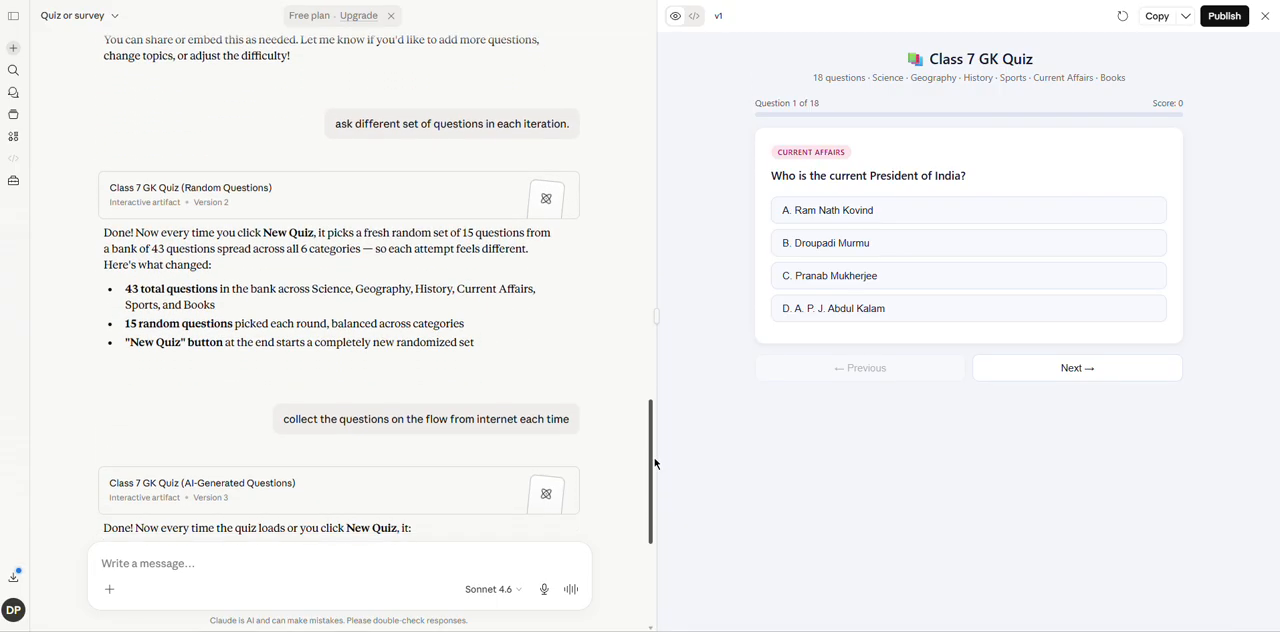
click(379, 205)
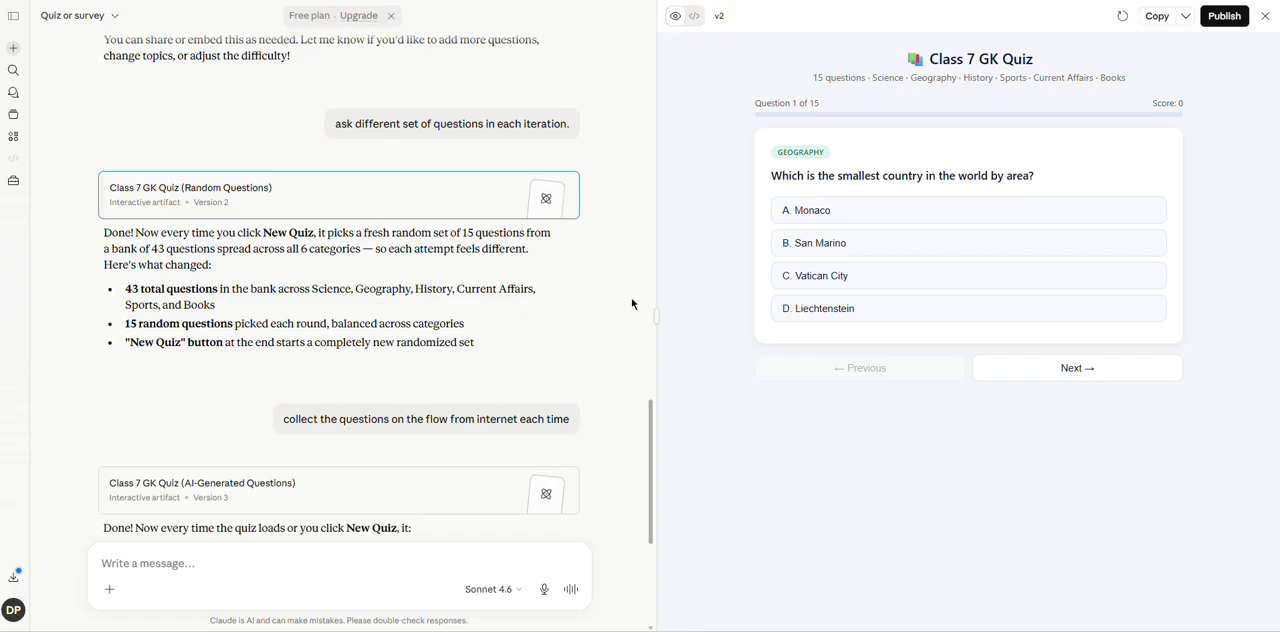
drag(650, 407, 650, 443)
mouse_move(475, 306)
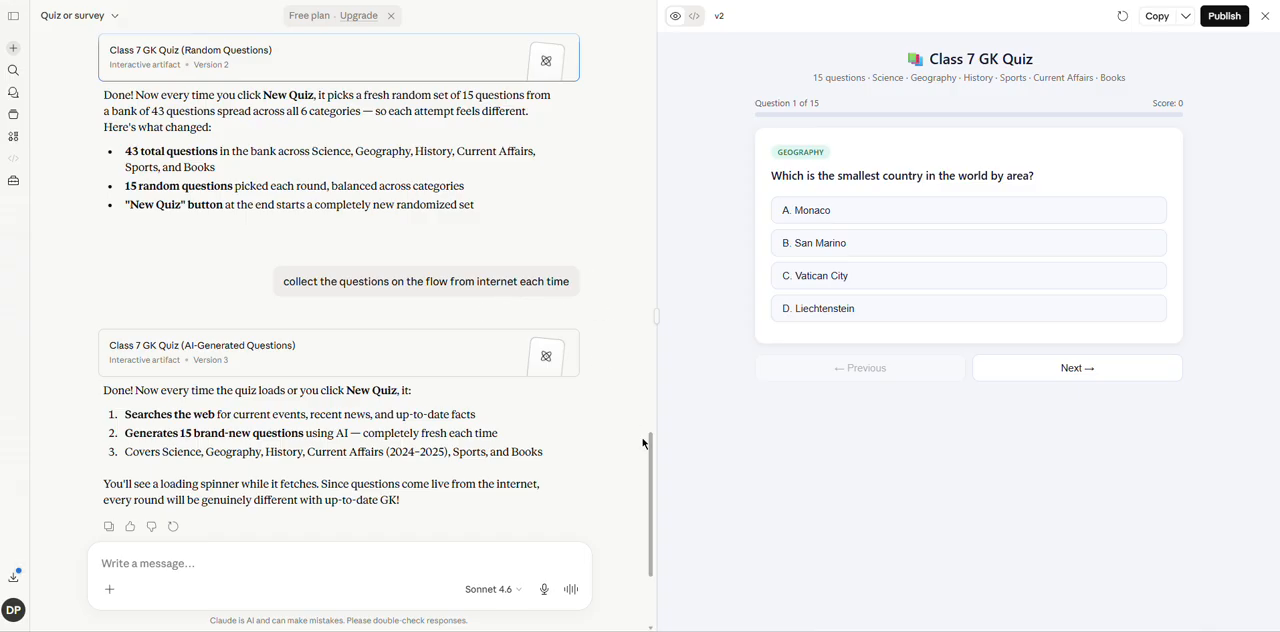
drag(650, 453, 651, 471)
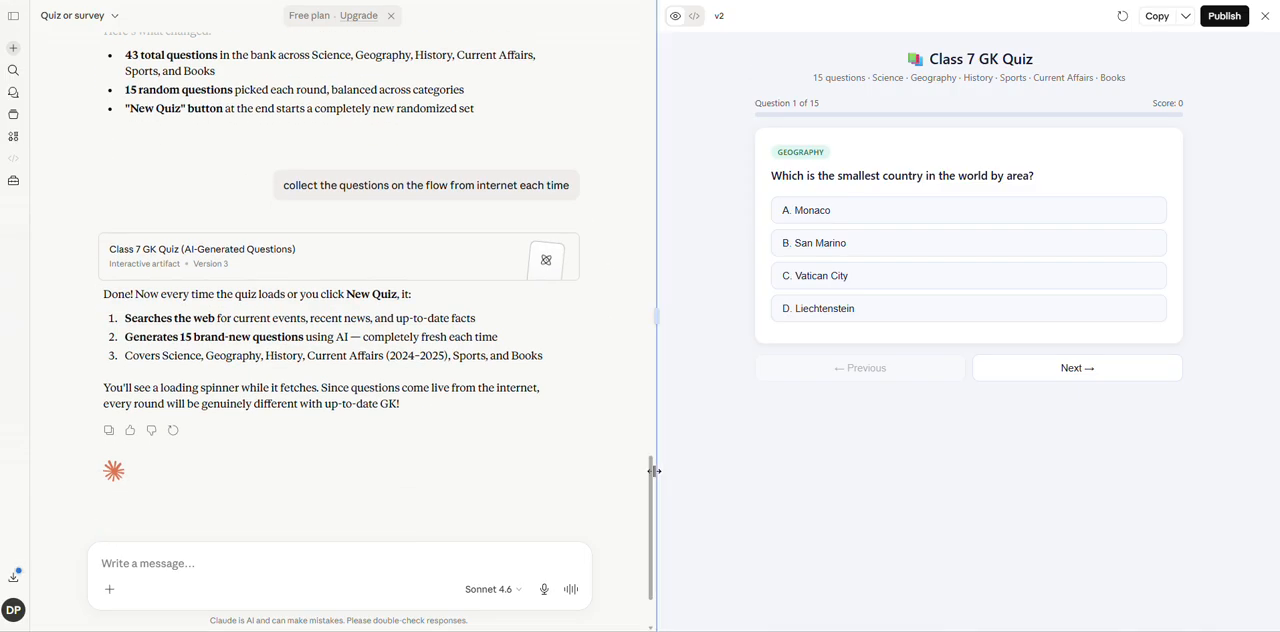
click(362, 262)
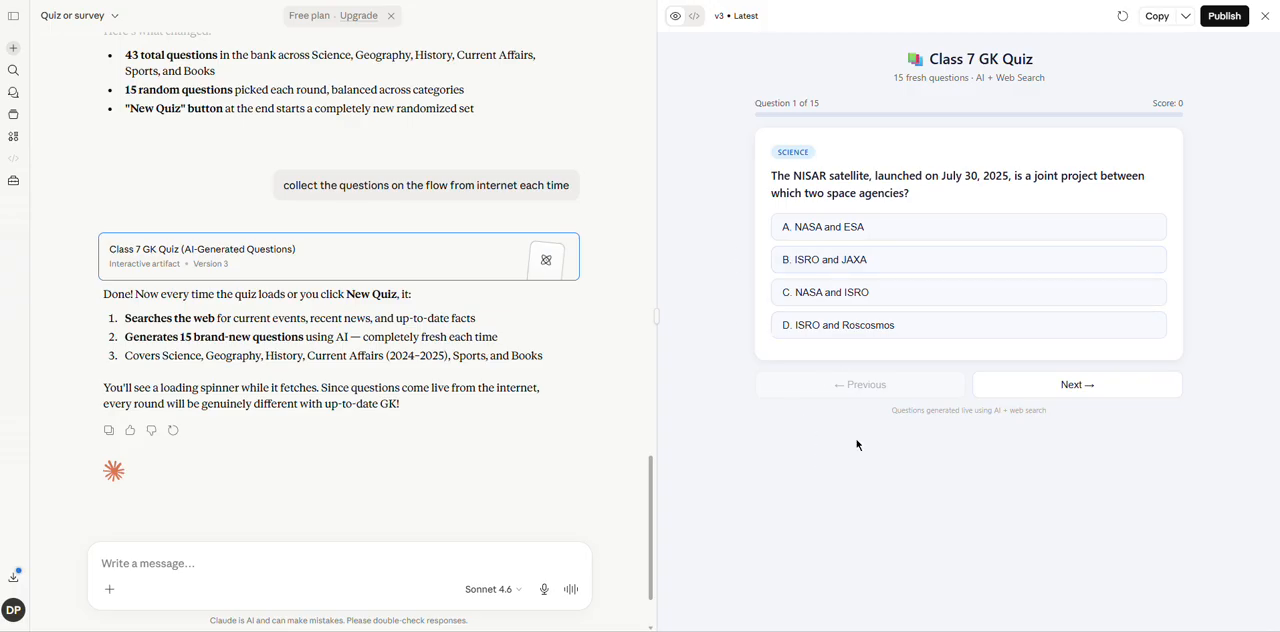
Advance the Version 3 quiz to question 3 without answering, and show the quiz's source code.
click(1098, 388)
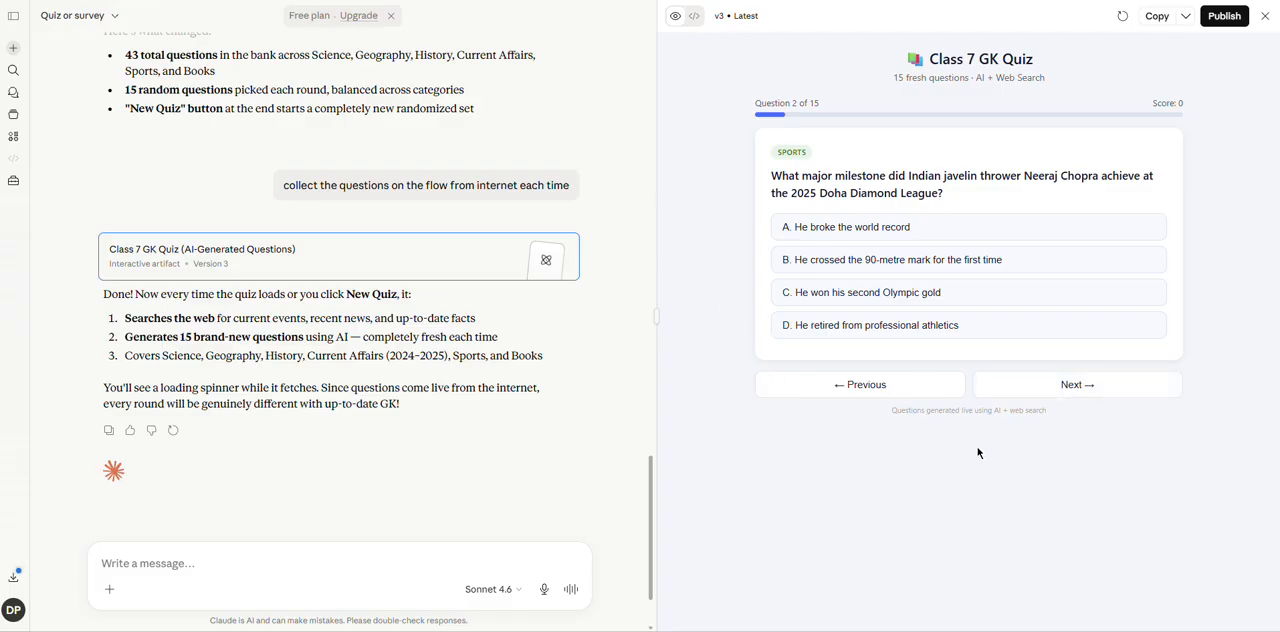
click(1061, 389)
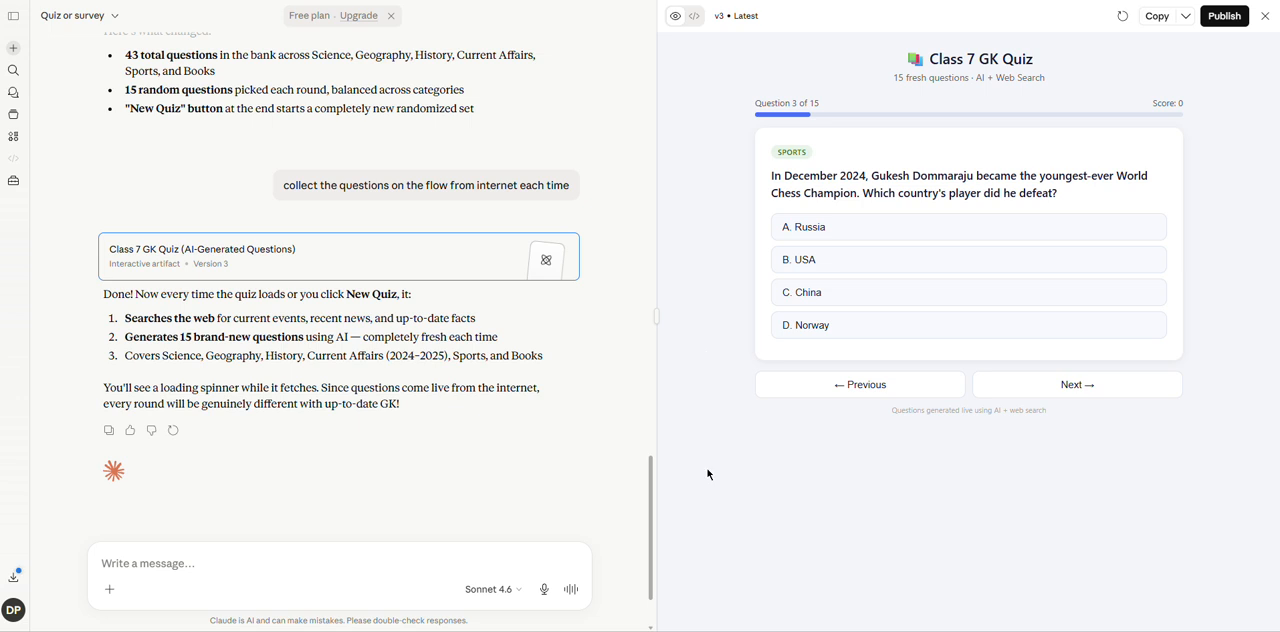
click(731, 17)
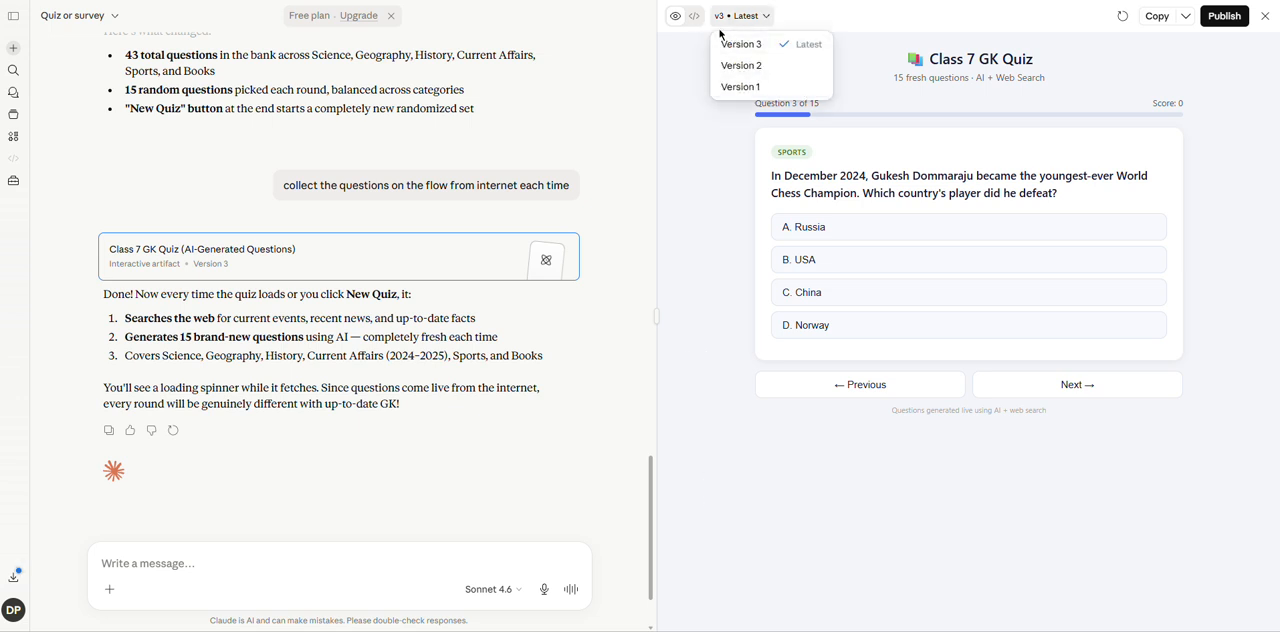
click(695, 18)
click(695, 18)
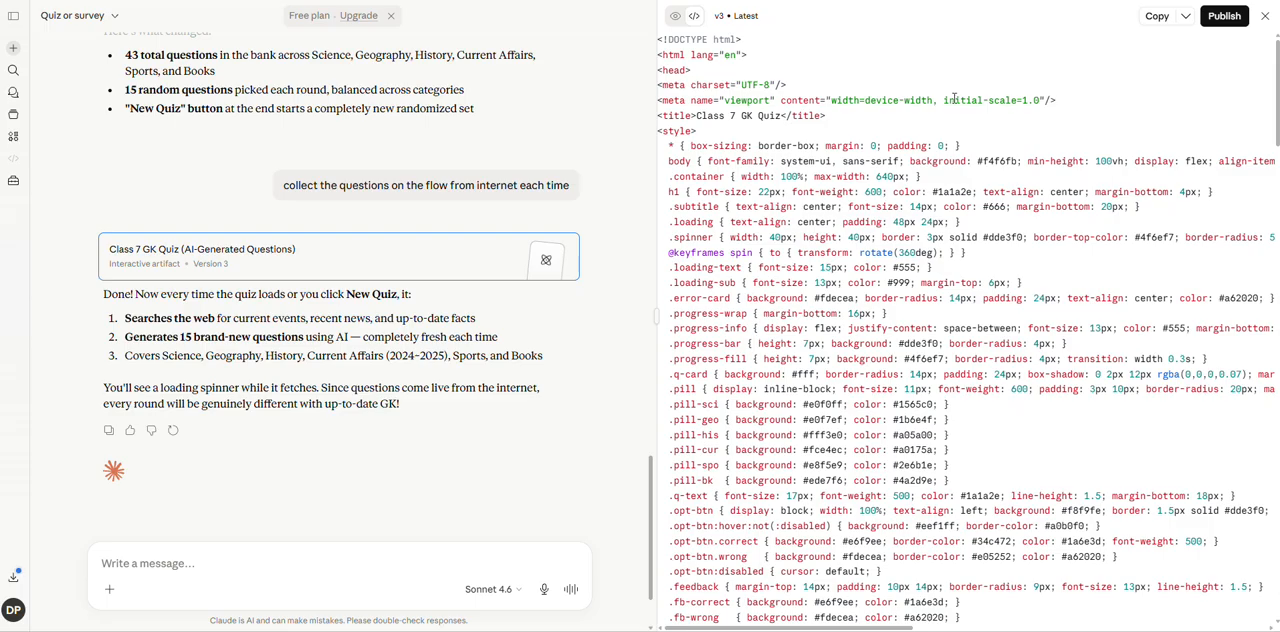
View the Customer Onboarding Flowchart artifact and its chat options, and return to the Artifacts page.
click(13, 139)
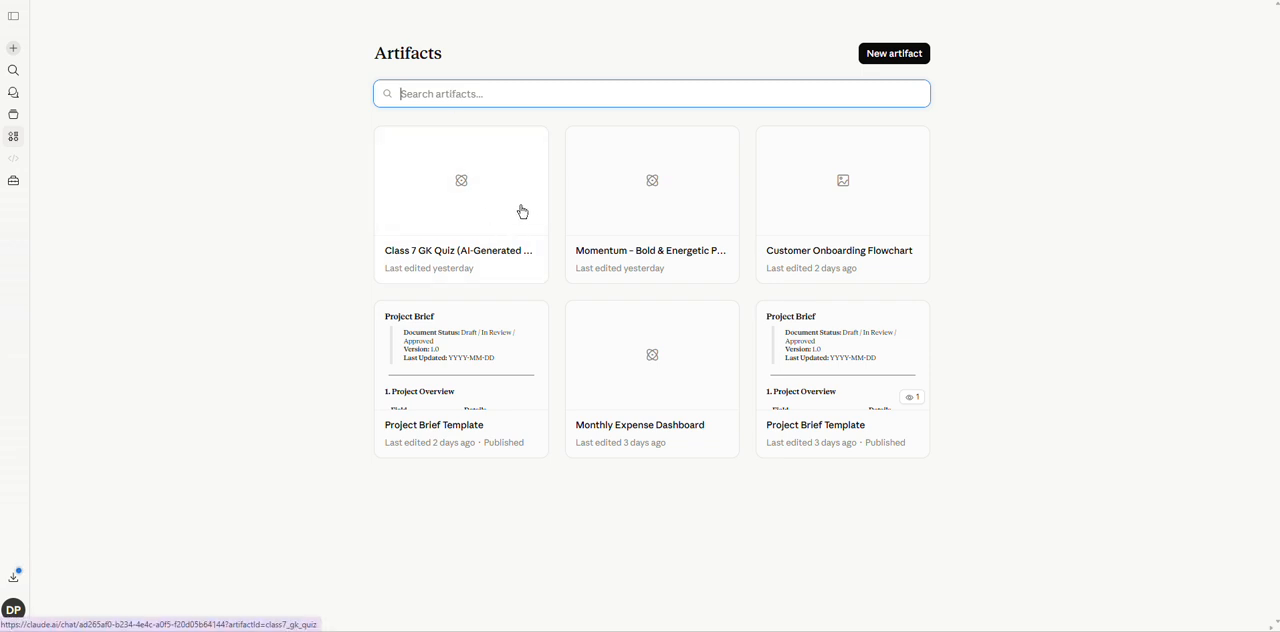
click(802, 195)
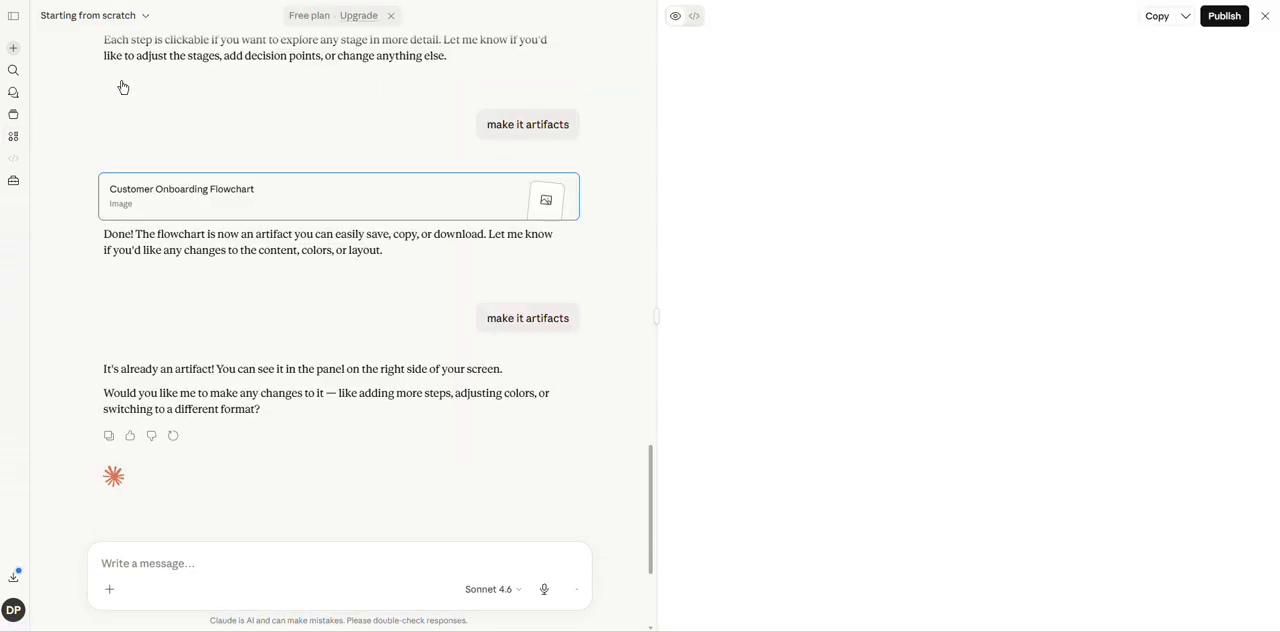
click(145, 16)
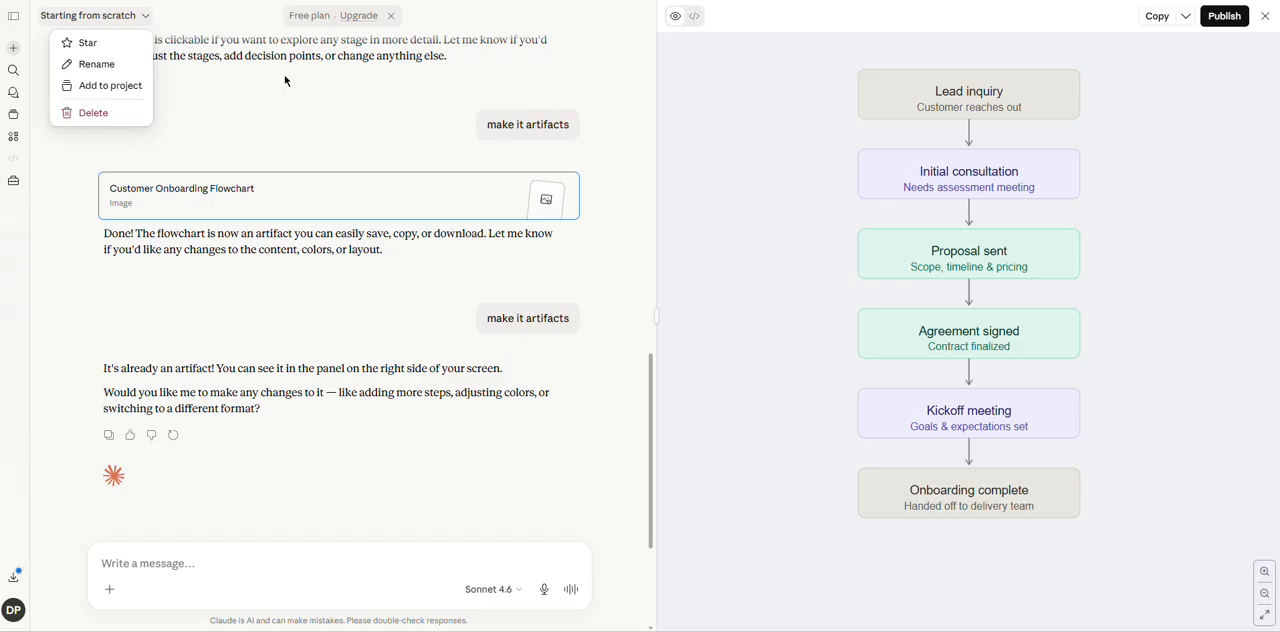
click(13, 146)
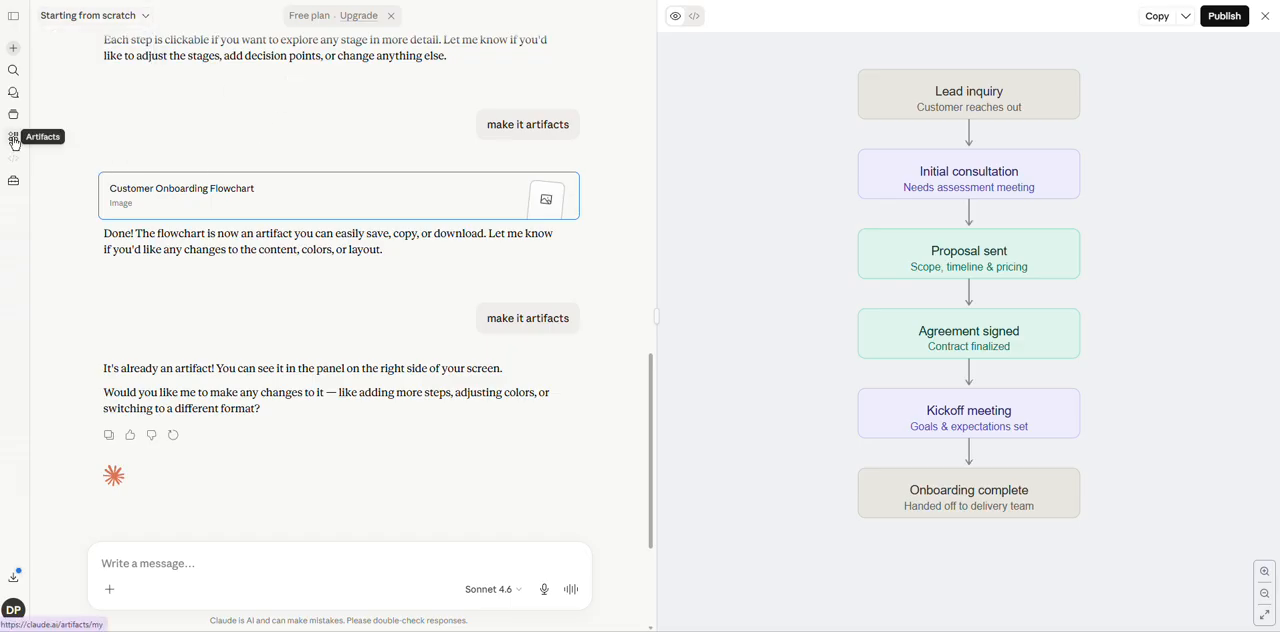
click(14, 143)
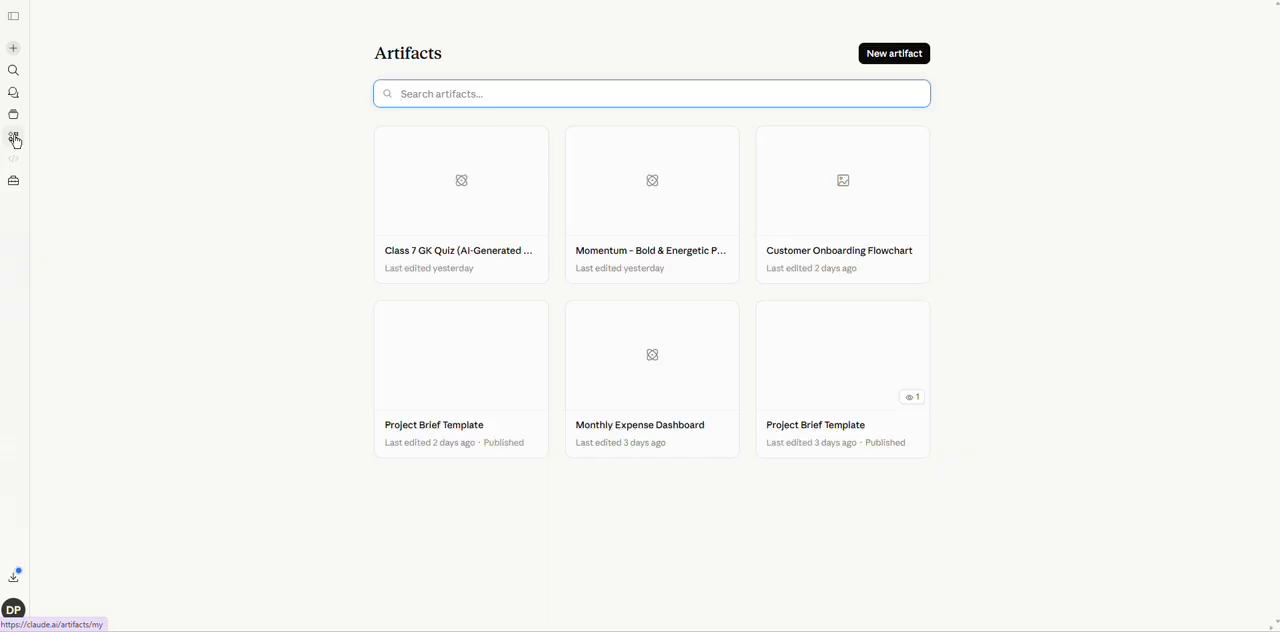